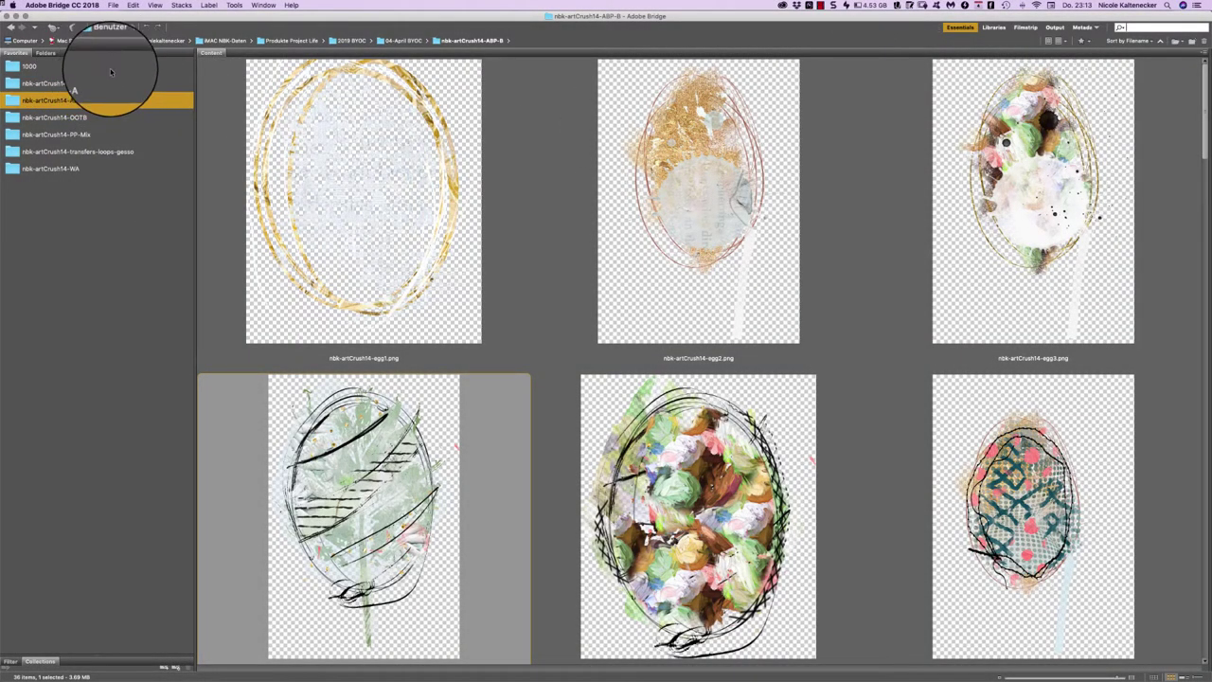
# Step: Open the nbk-artCrush14-ABP-A folder, then its 1000 subfolder to see the five kit previews
pyautogui.click(102, 83)
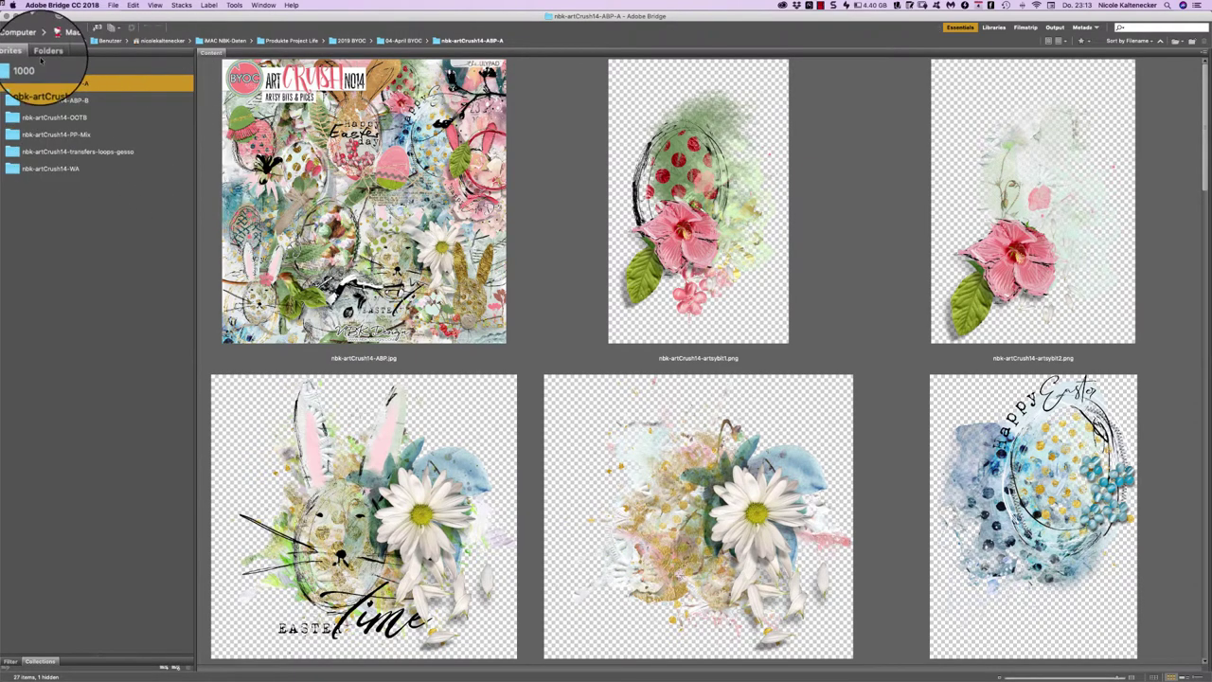
pyautogui.click(87, 69)
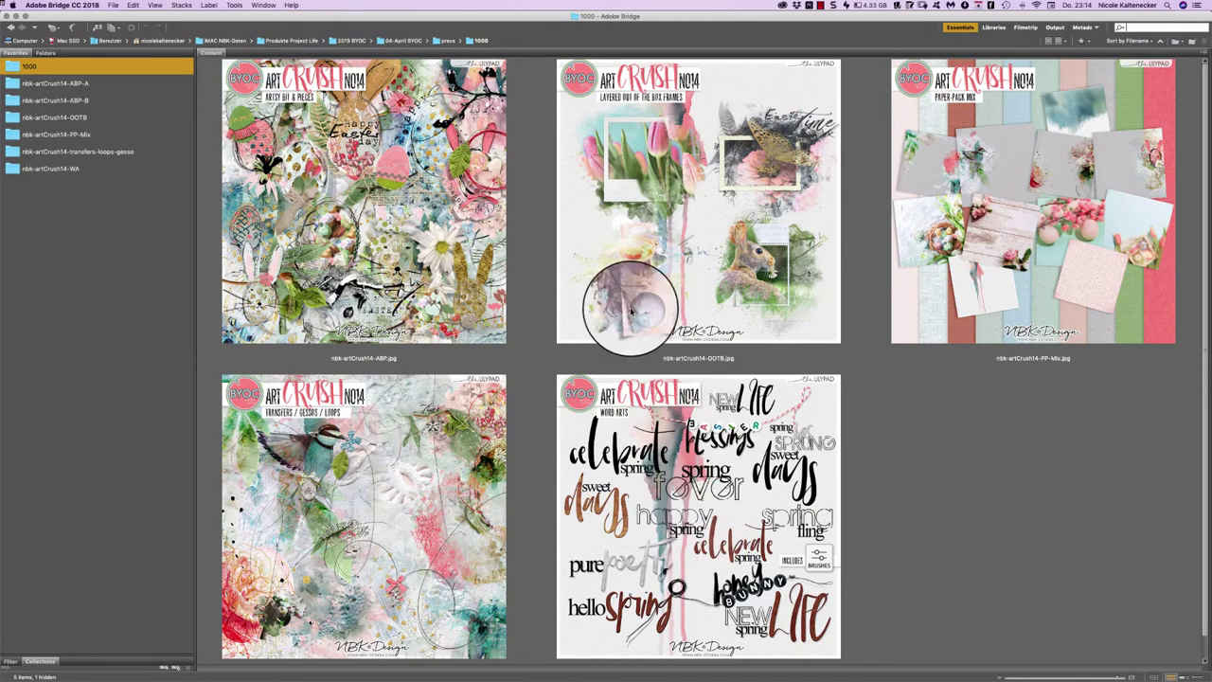
# Step: Show the 27 artsy-bit elements in the nbk-artCrush14-ABP-A folder
pyautogui.click(79, 84)
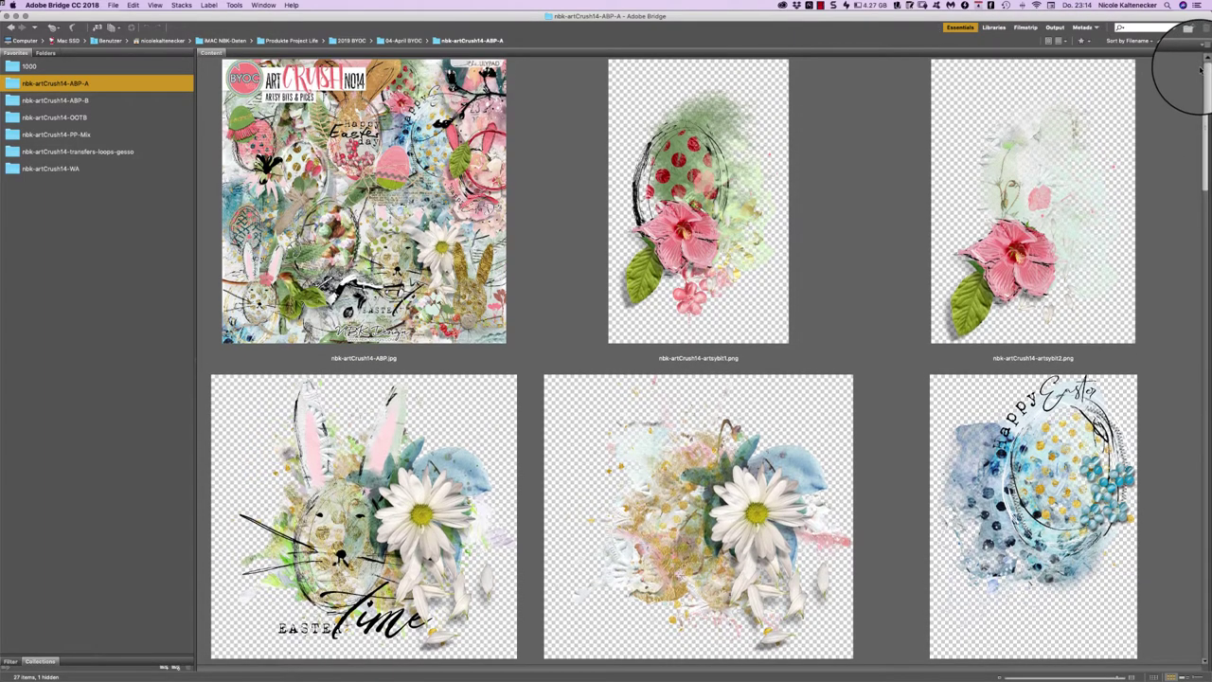
pyautogui.moveTo(1204, 68); pyautogui.dragTo(1187, 125)
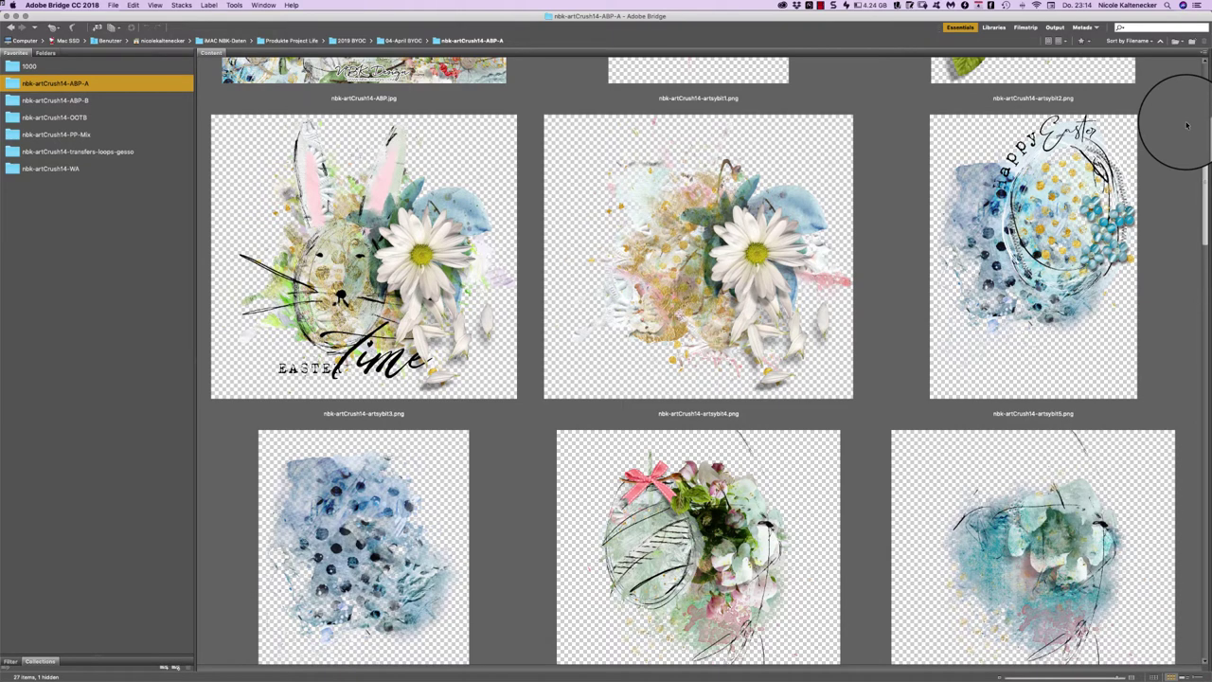
pyautogui.moveTo(1187, 125); pyautogui.dragTo(1175, 161)
pyautogui.scroll(-4, 1170, 162)
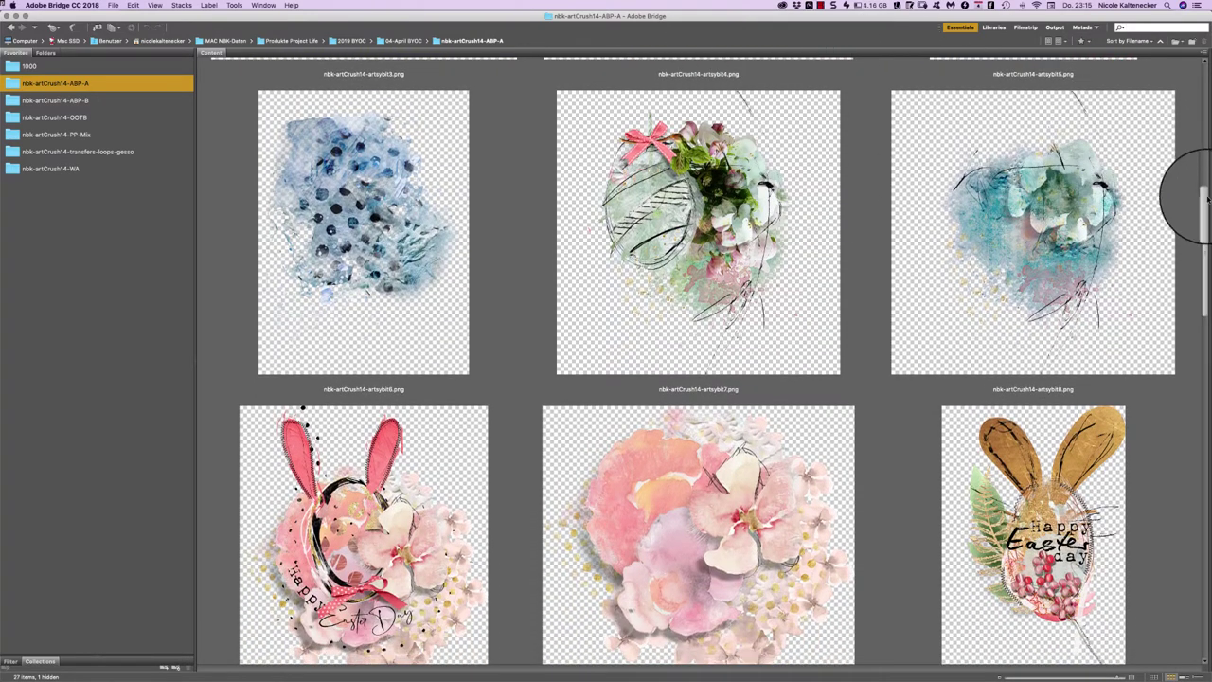
pyautogui.scroll(-5, 1188, 196)
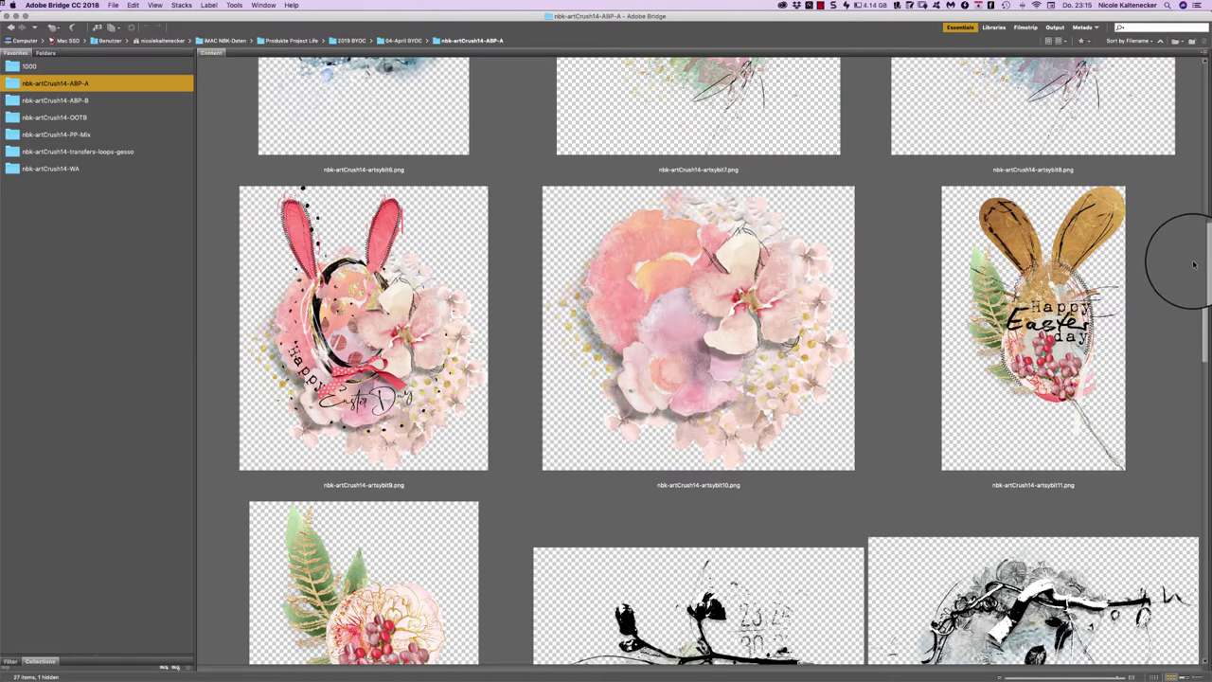
pyautogui.scroll(-2, 1197, 265)
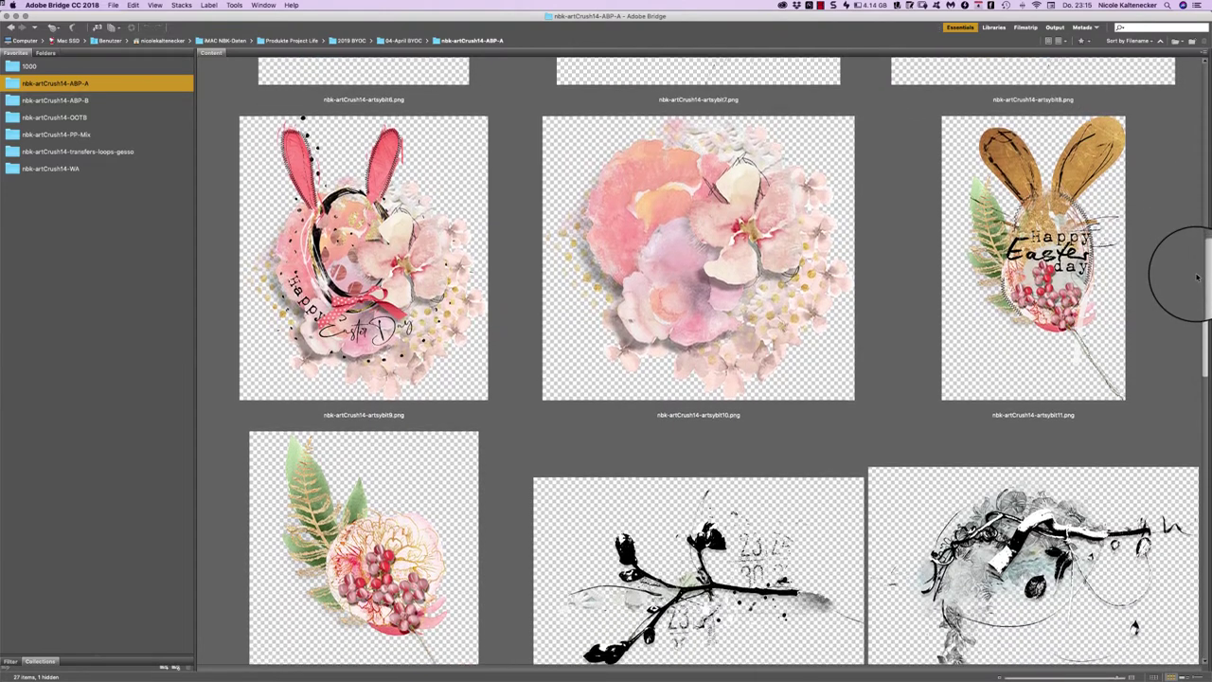
pyautogui.scroll(-5, 1192, 282)
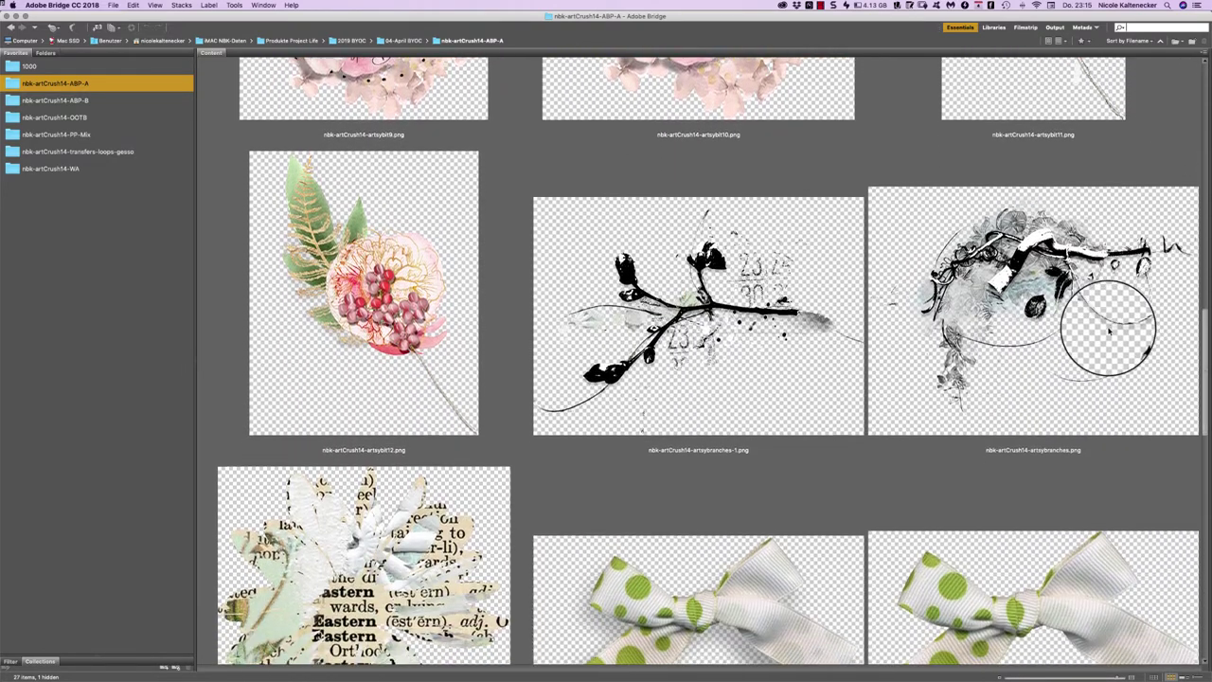
pyautogui.click(724, 296)
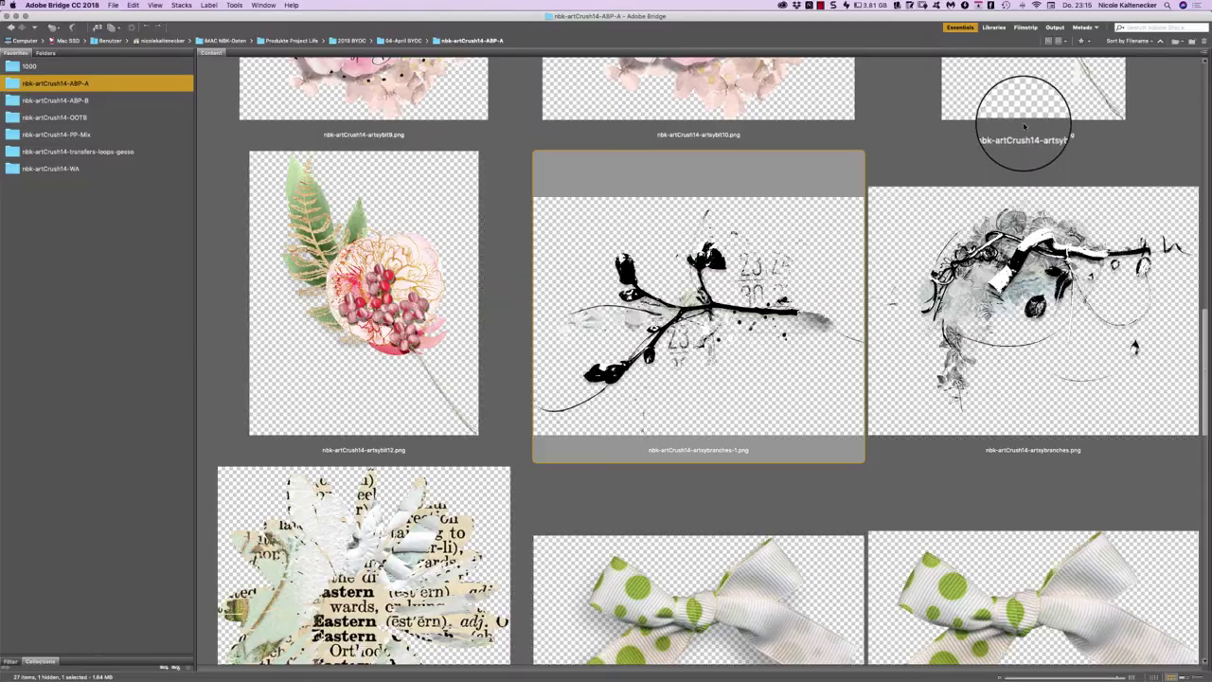
pyautogui.click(1083, 328)
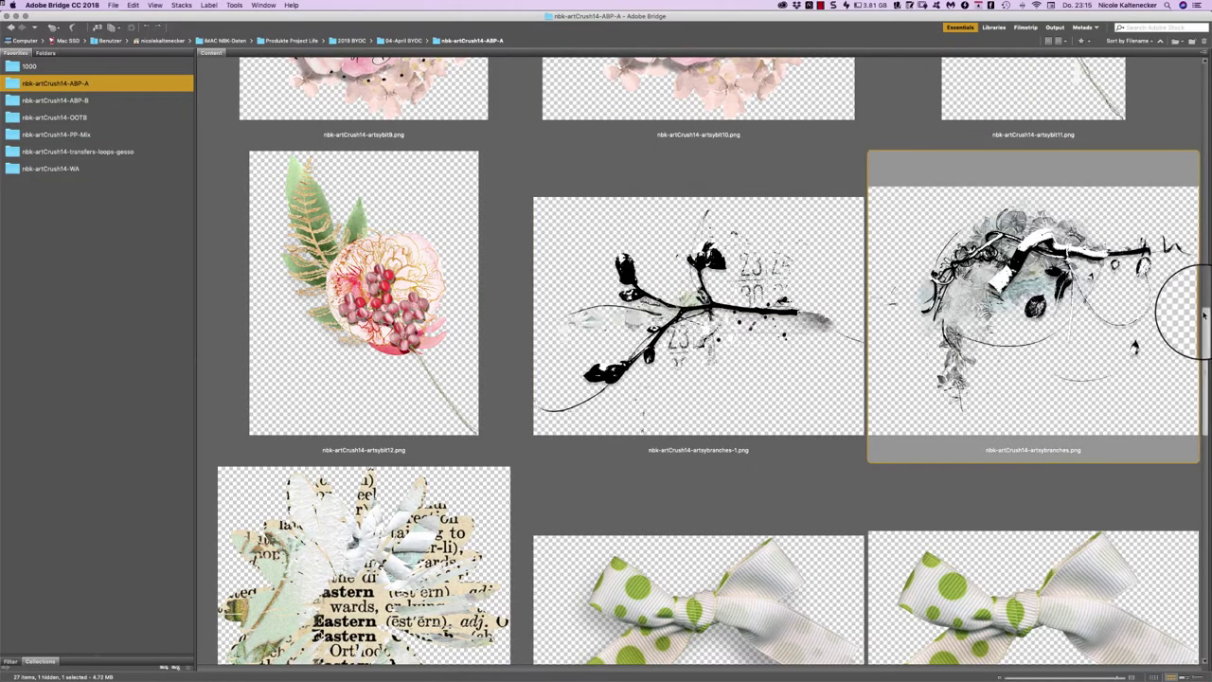
pyautogui.scroll(-6, 1184, 313)
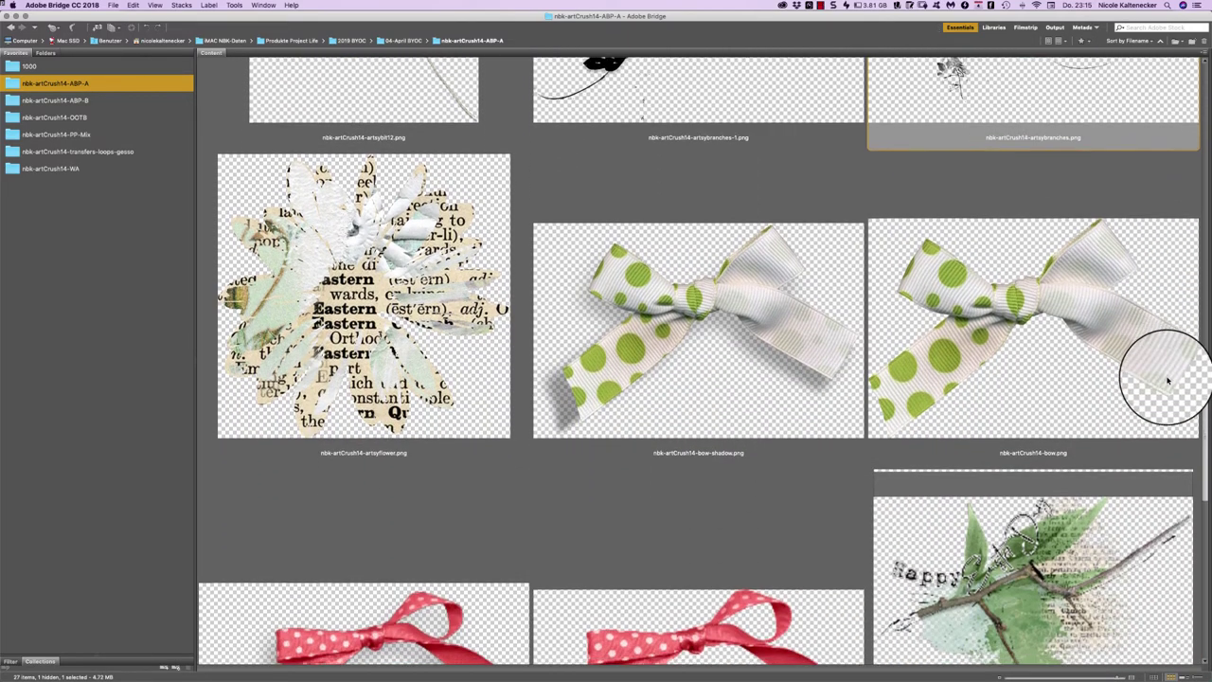
pyautogui.scroll(-6, 1168, 381)
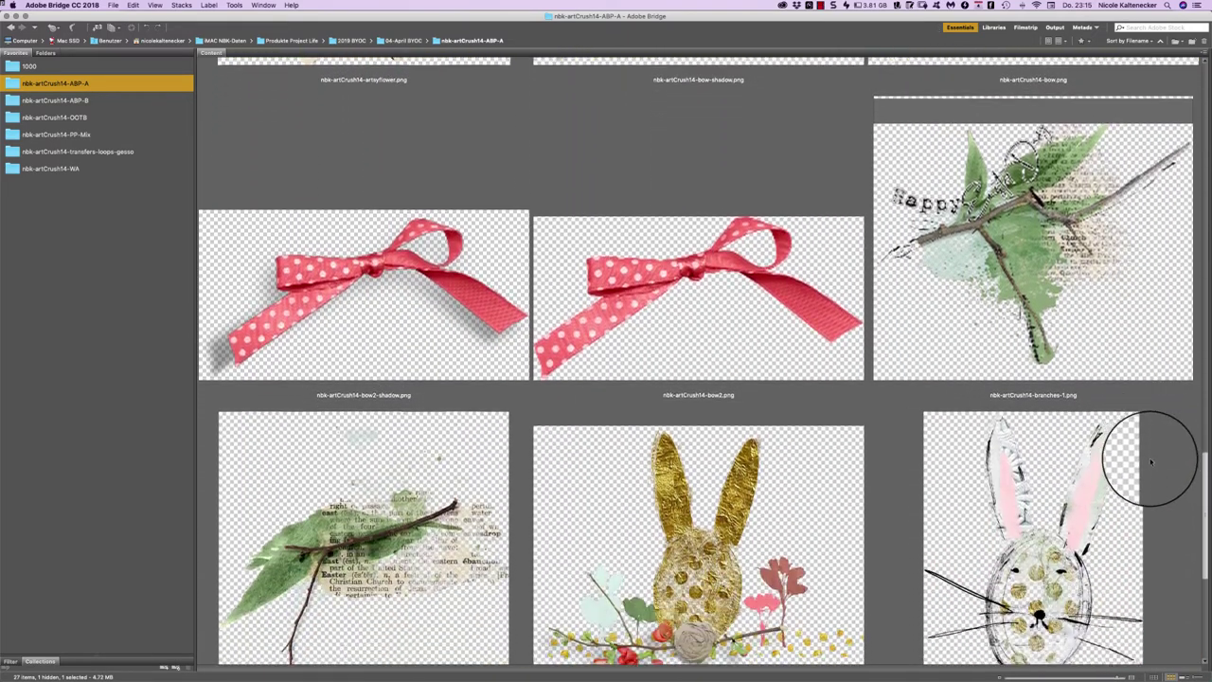
pyautogui.scroll(-6, 1150, 462)
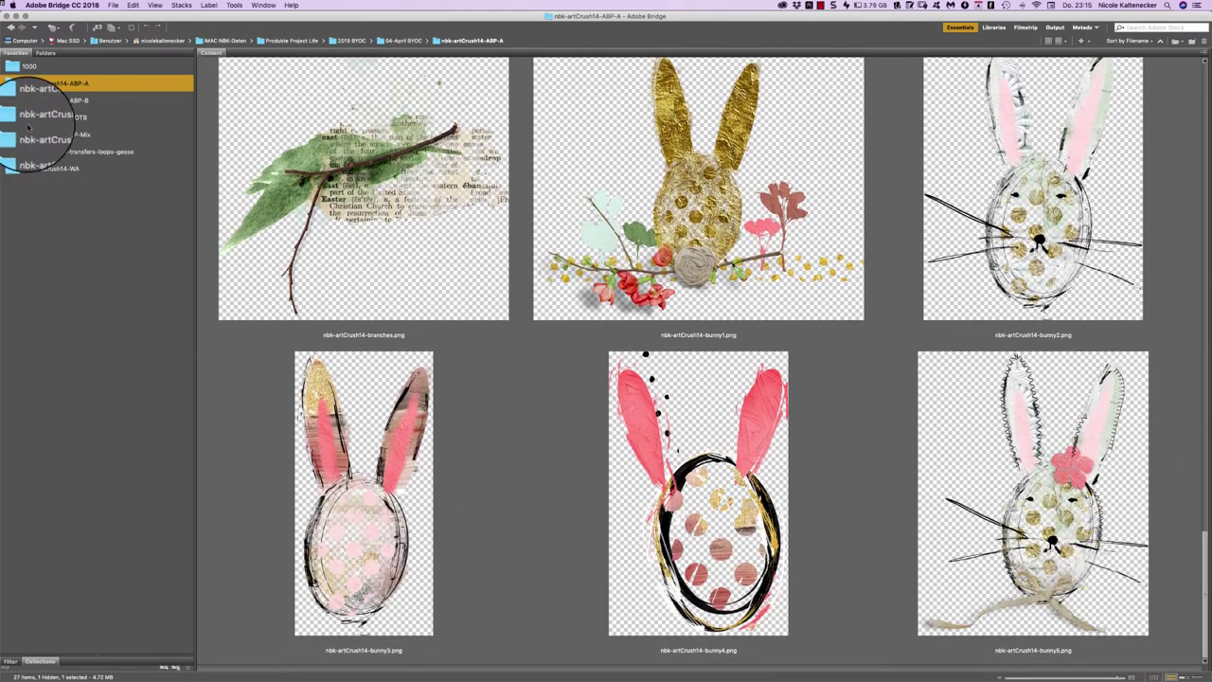
# Step: Browse the ABP-B folder's element thumbnails, starting from the egg3 image
pyautogui.click(80, 100)
pyautogui.click(1137, 152)
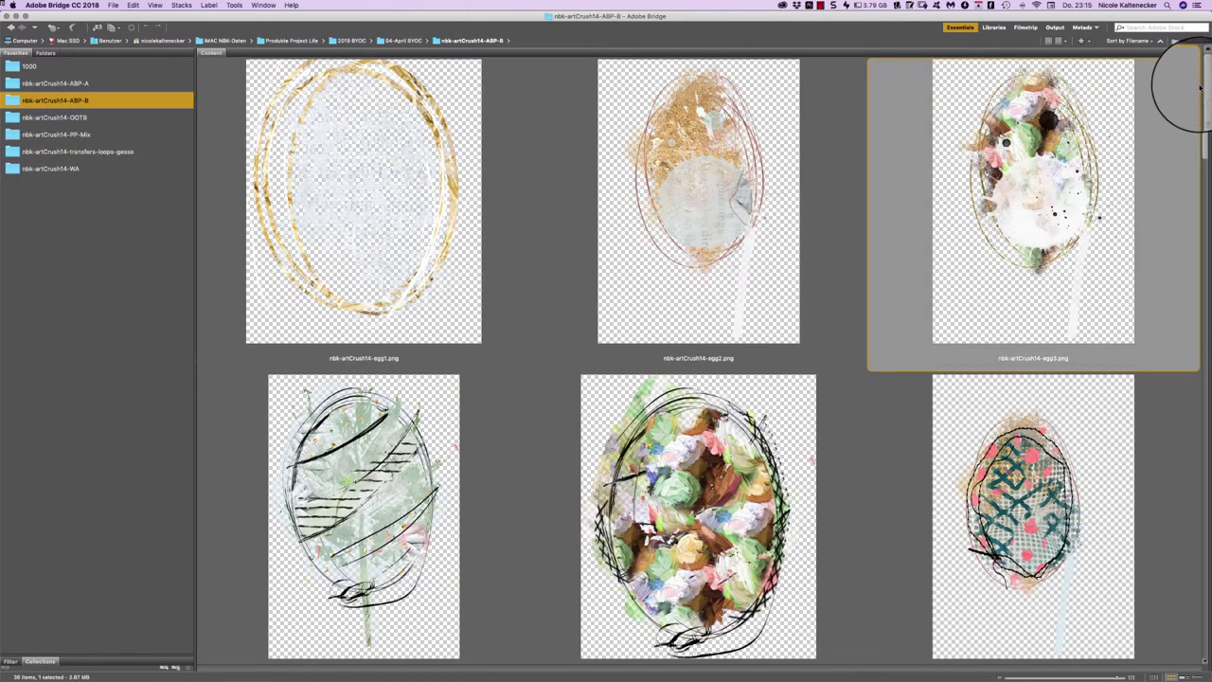
pyautogui.scroll(-2, 1183, 104)
pyautogui.moveTo(1204, 95); pyautogui.dragTo(1127, 291)
pyautogui.scroll(-5, 1127, 293)
pyautogui.scroll(-10, 1127, 320)
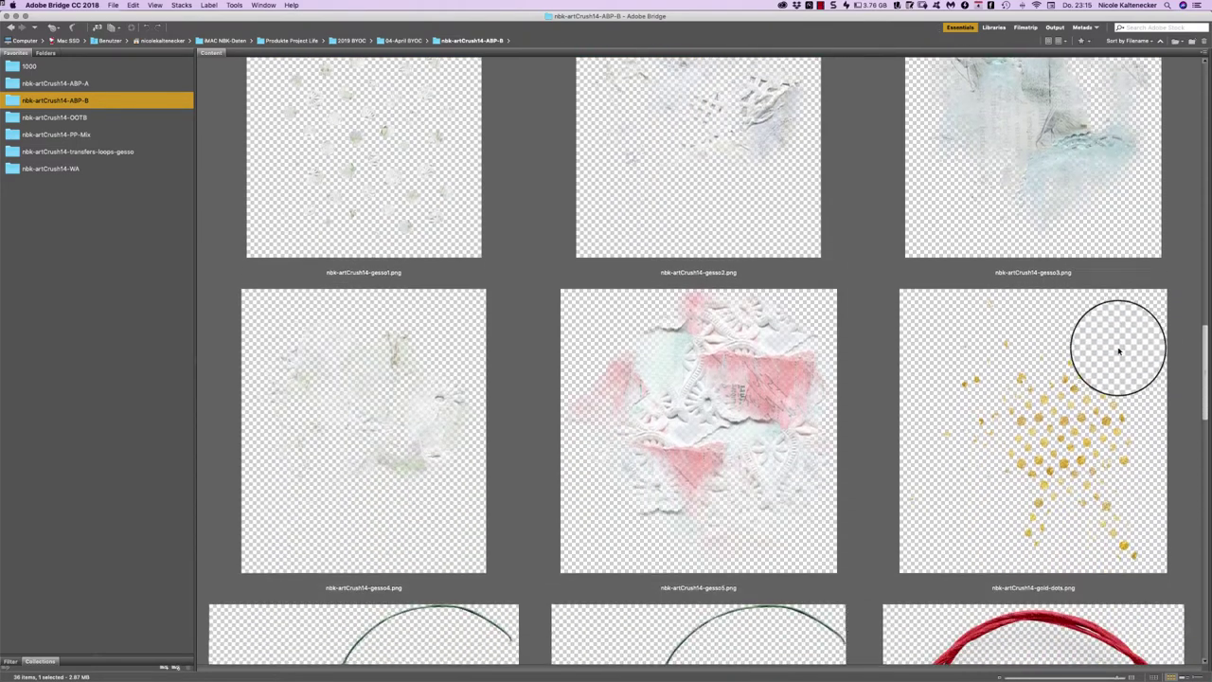
pyautogui.scroll(-12, 1109, 380)
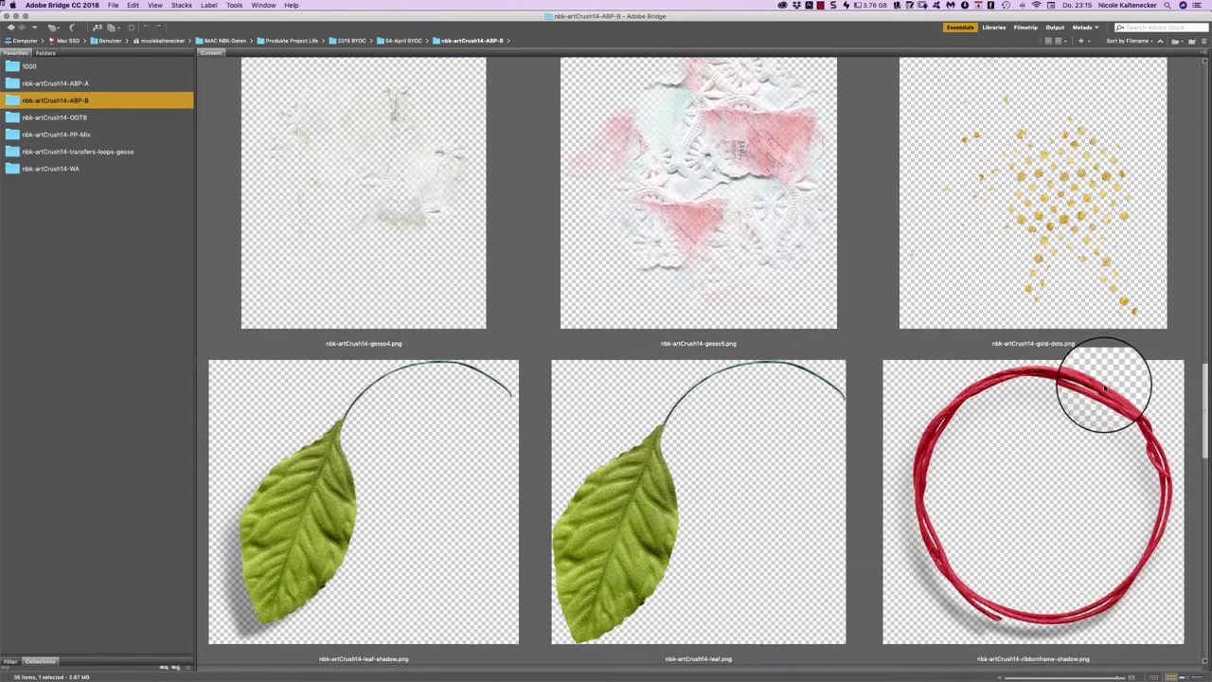
pyautogui.scroll(-1, 1091, 443)
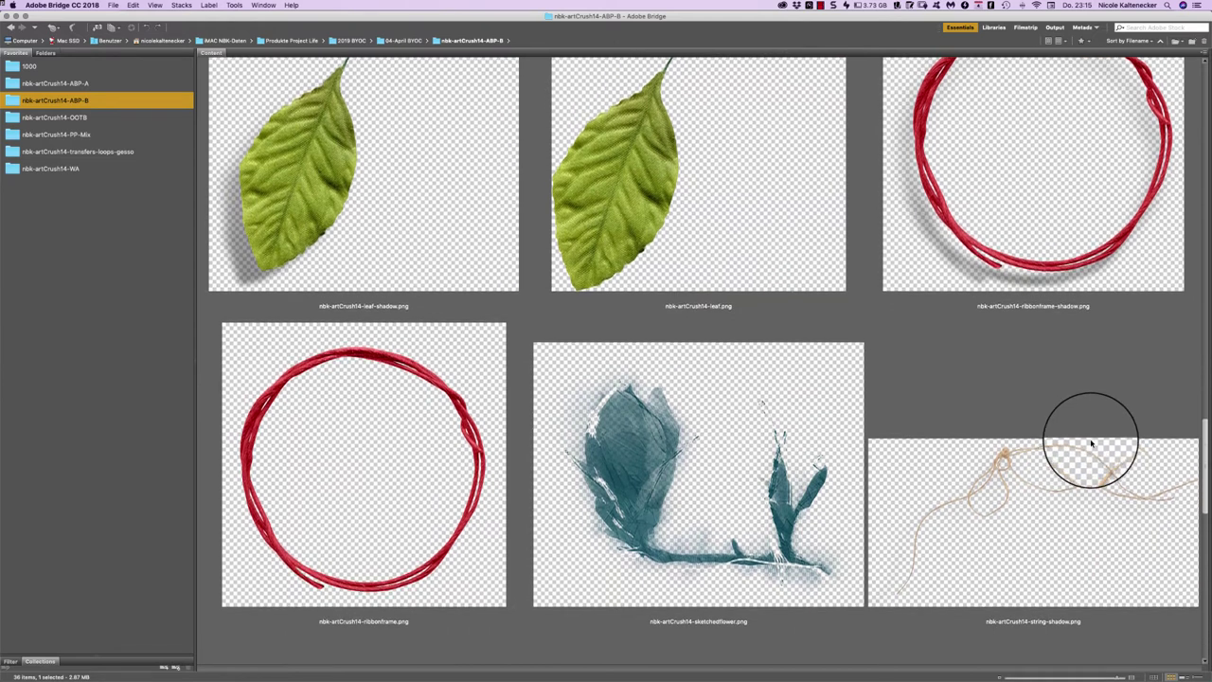
pyautogui.scroll(-5, 1091, 442)
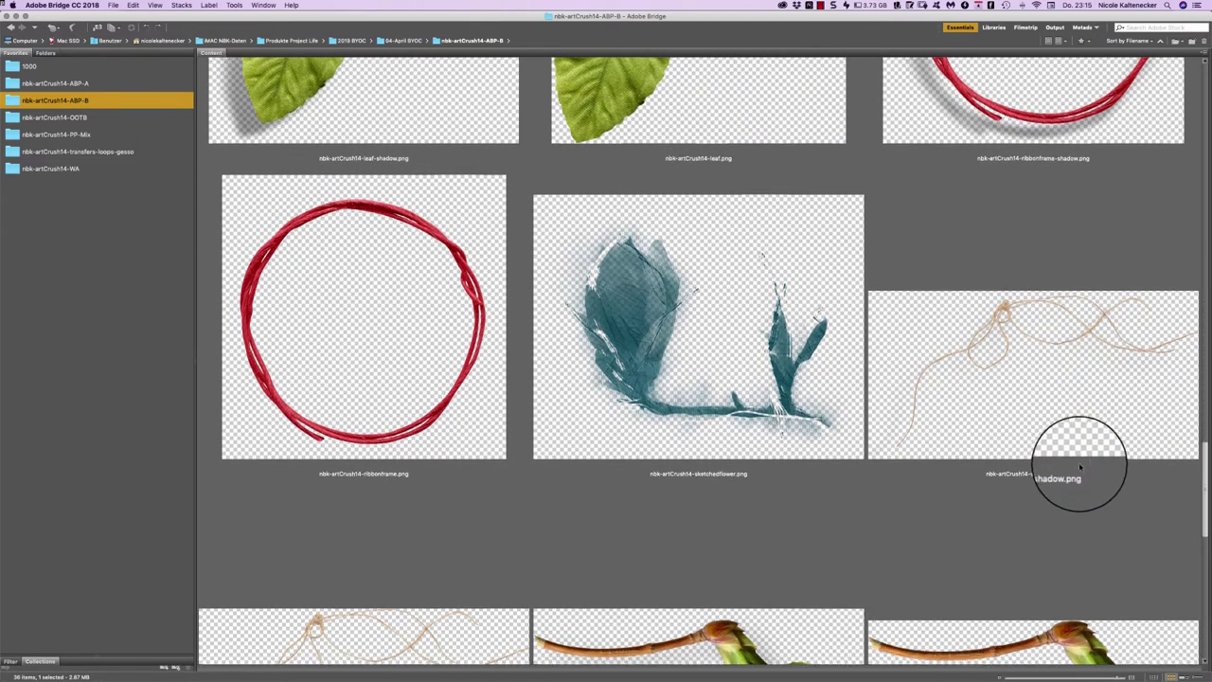
pyautogui.scroll(-7, 1081, 470)
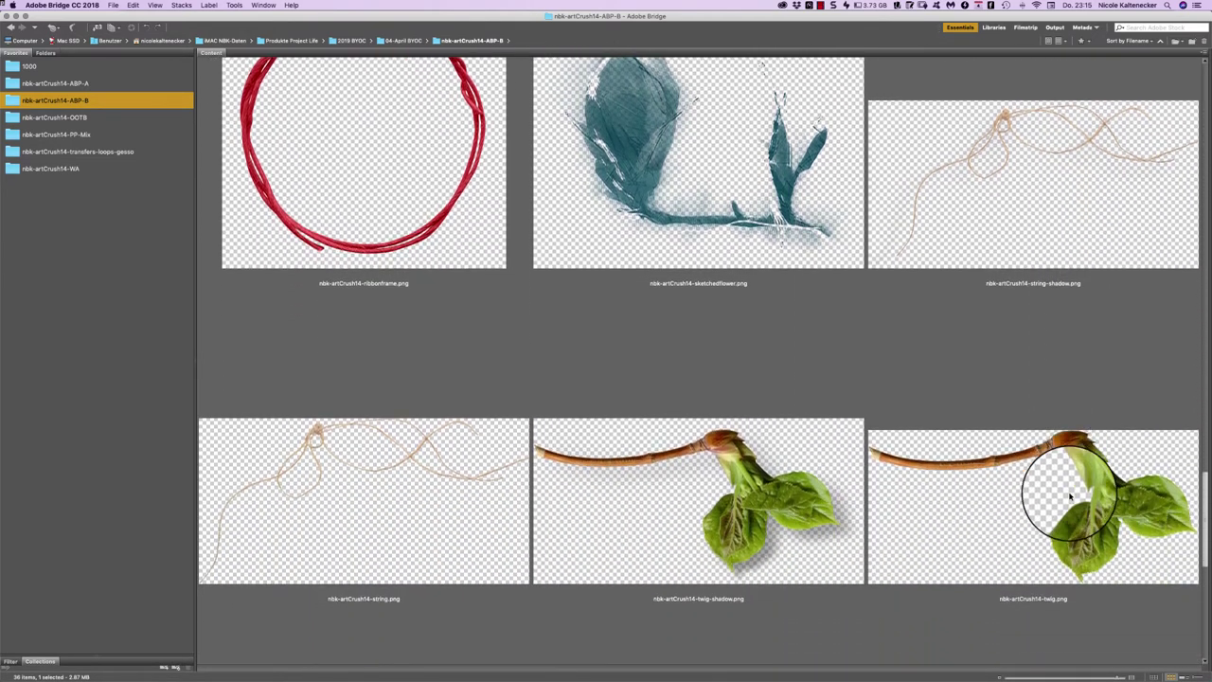
pyautogui.scroll(-13, 1063, 511)
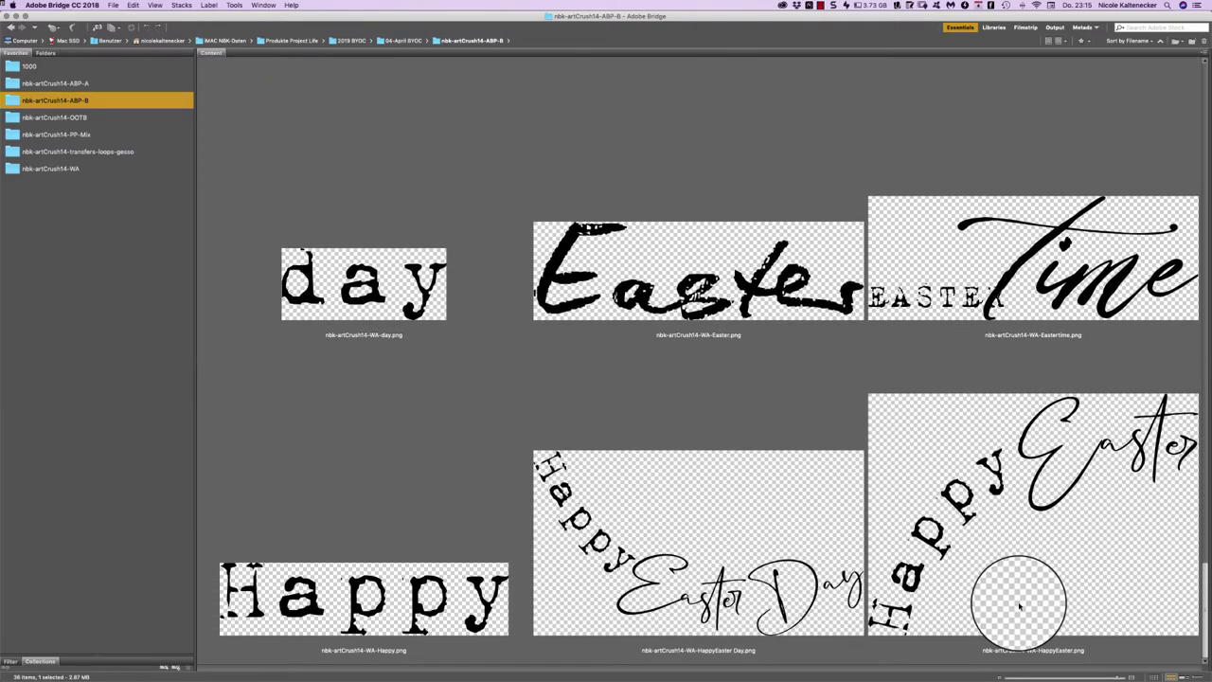
pyautogui.scroll(20, 984, 407)
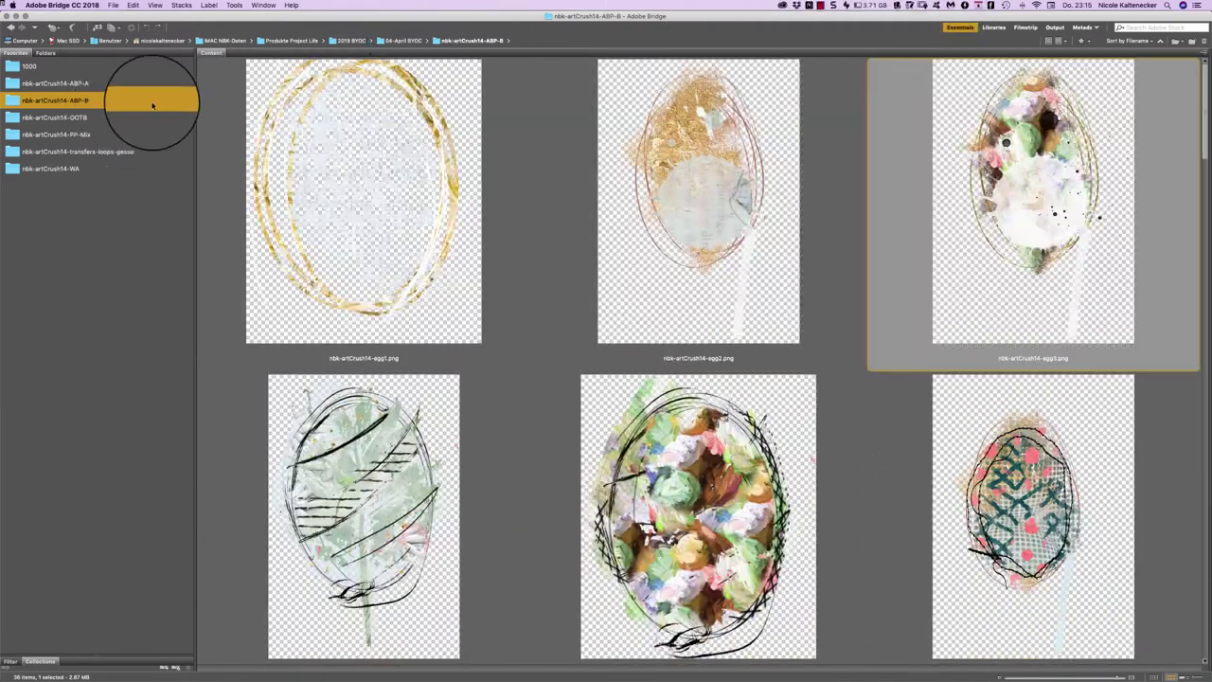
# Step: Open nbk-artCrush14-OOTB1.psd from the OOTB frame folder in Photoshop
pyautogui.click(92, 118)
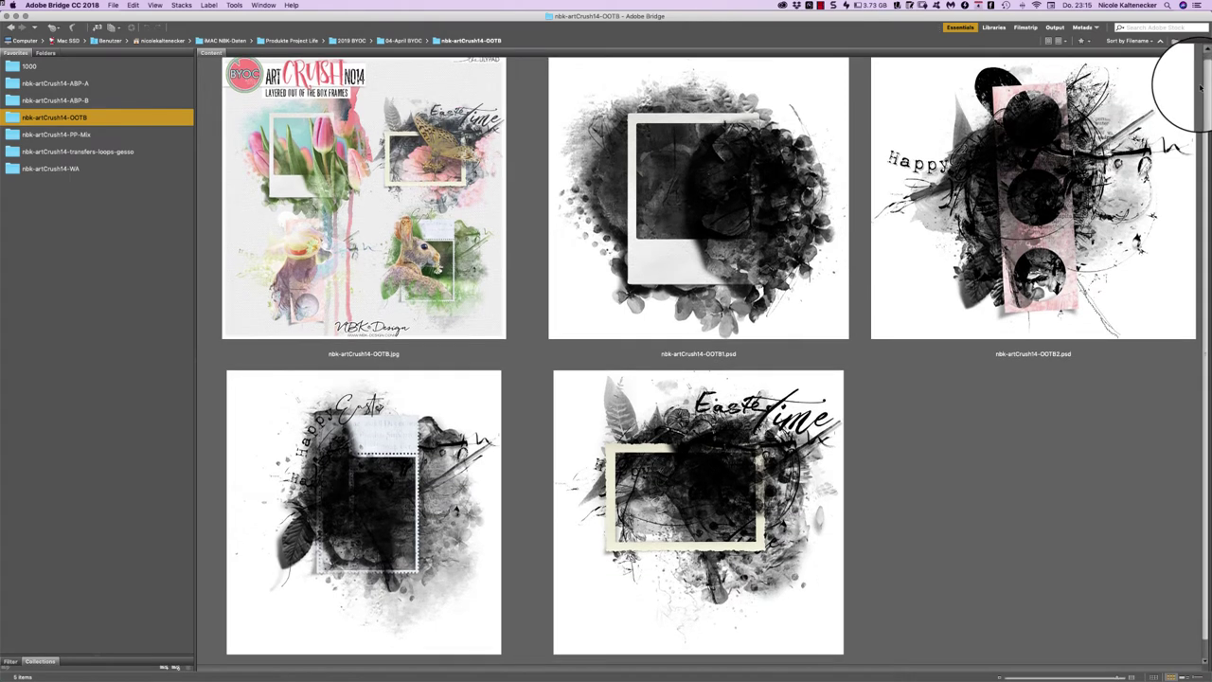
pyautogui.scroll(-1, 1196, 87)
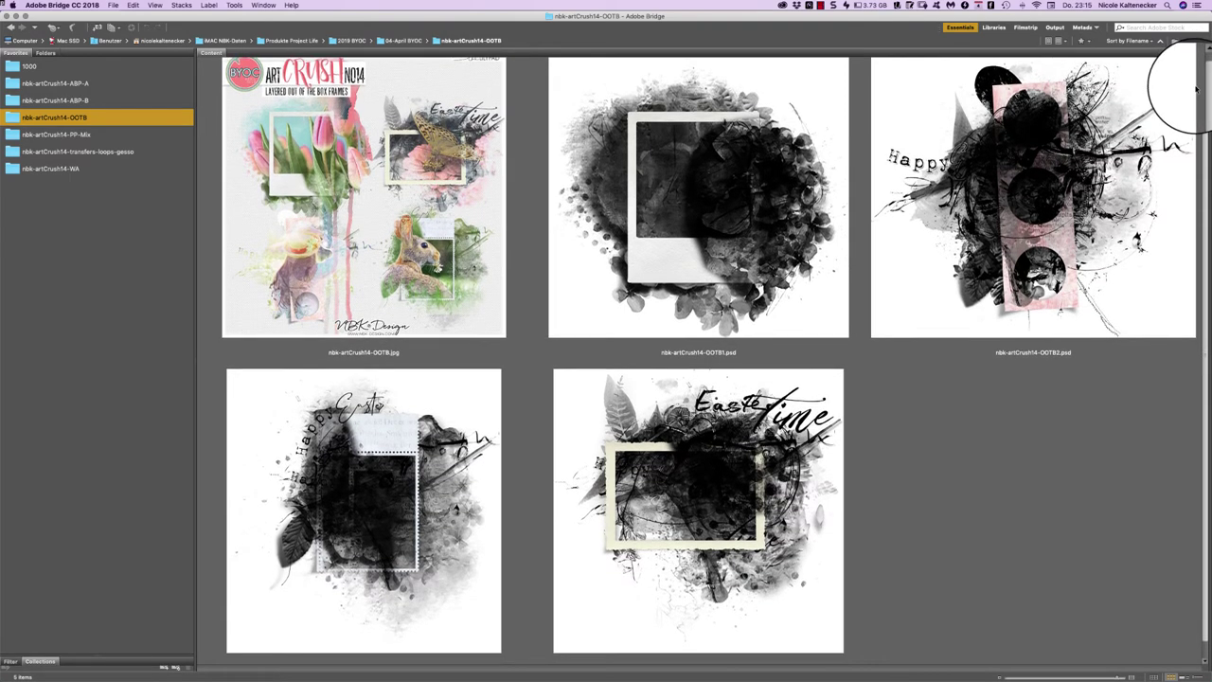
pyautogui.scroll(-1, 1196, 87)
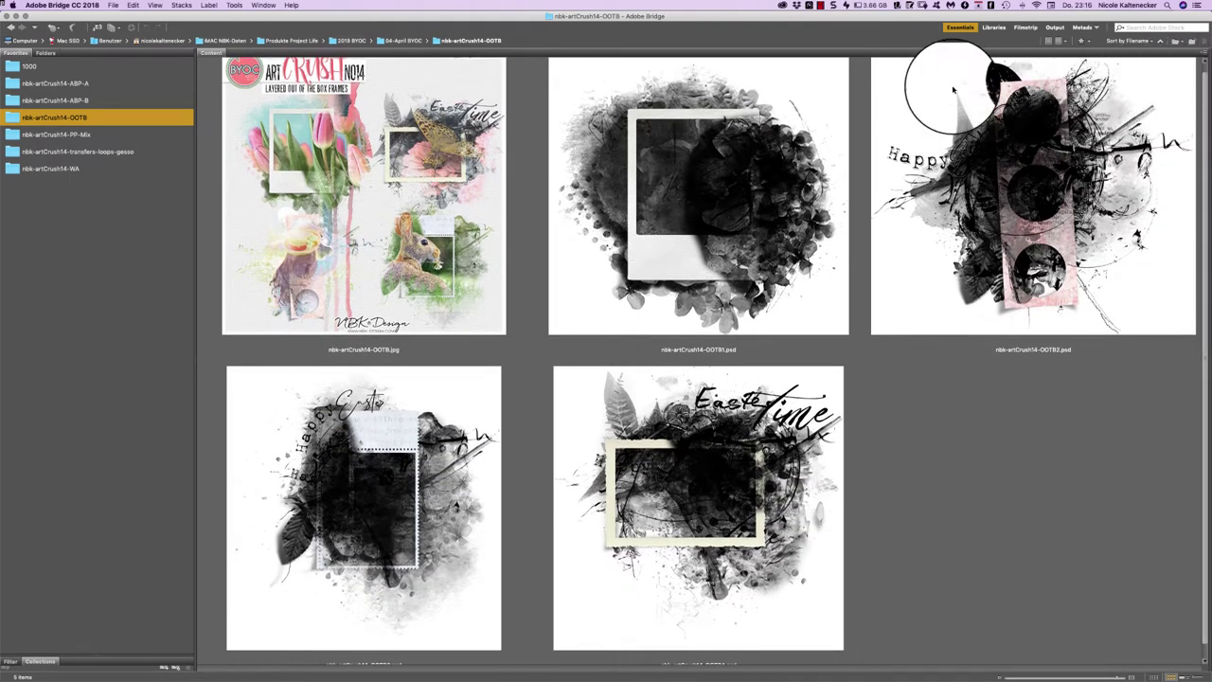
pyautogui.doubleClick(734, 180)
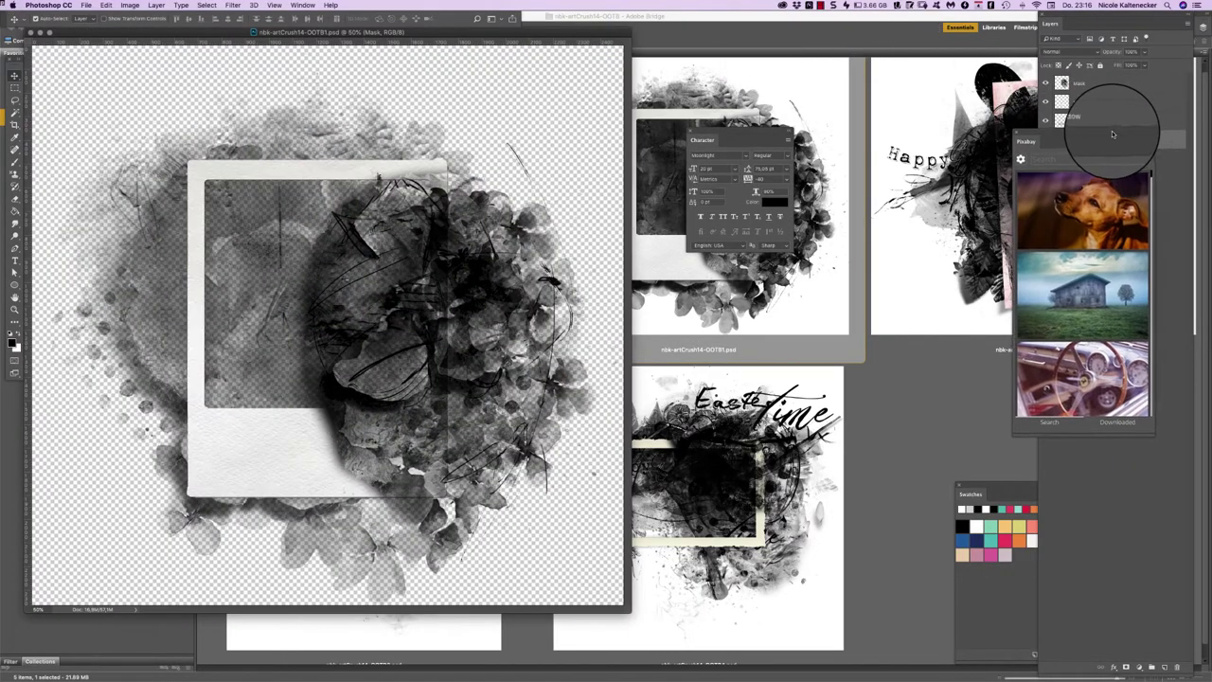
# Step: Rearrange the Pixabay and Layers panels and move the Mask layer above the Frame layer
pyautogui.moveTo(1105, 133); pyautogui.dragTo(880, 82)
pyautogui.moveTo(1050, 24); pyautogui.dragTo(838, 37)
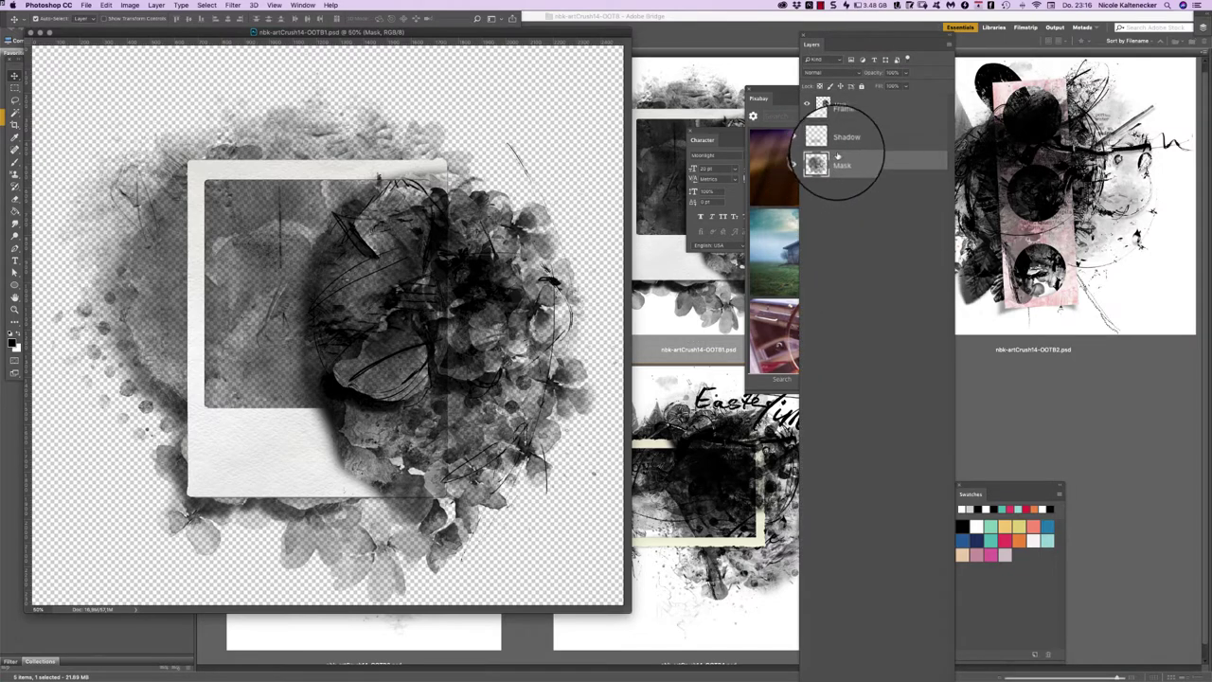
pyautogui.moveTo(842, 163); pyautogui.dragTo(852, 102)
pyautogui.moveTo(860, 41); pyautogui.dragTo(1050, 41)
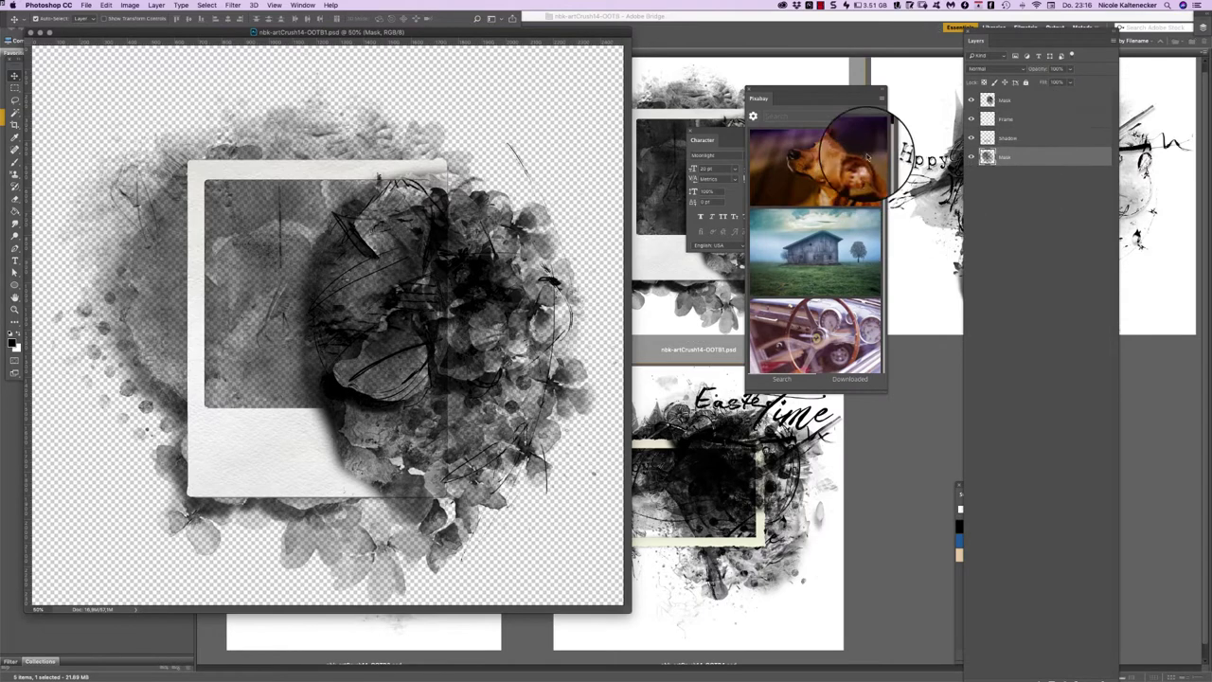
pyautogui.moveTo(585, 35); pyautogui.dragTo(633, 41)
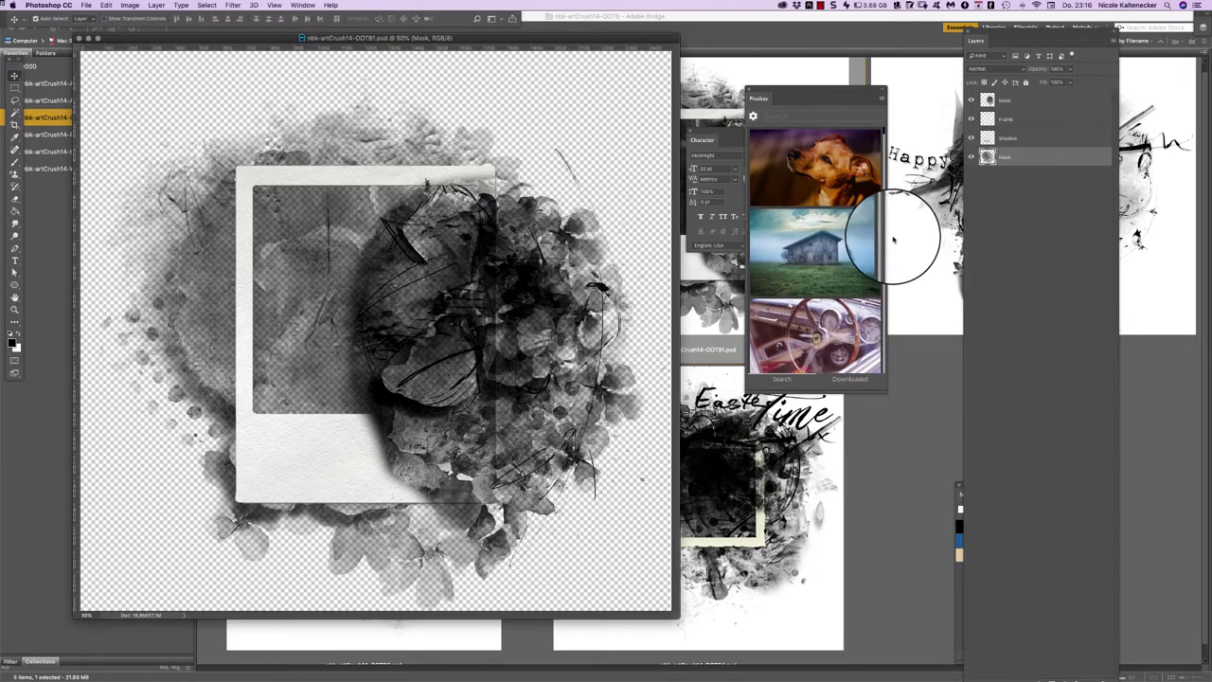
# Step: Place the Pixabay barn photo clipped into the mask, then clip a duplicate to the top ink mask
pyautogui.click(850, 250)
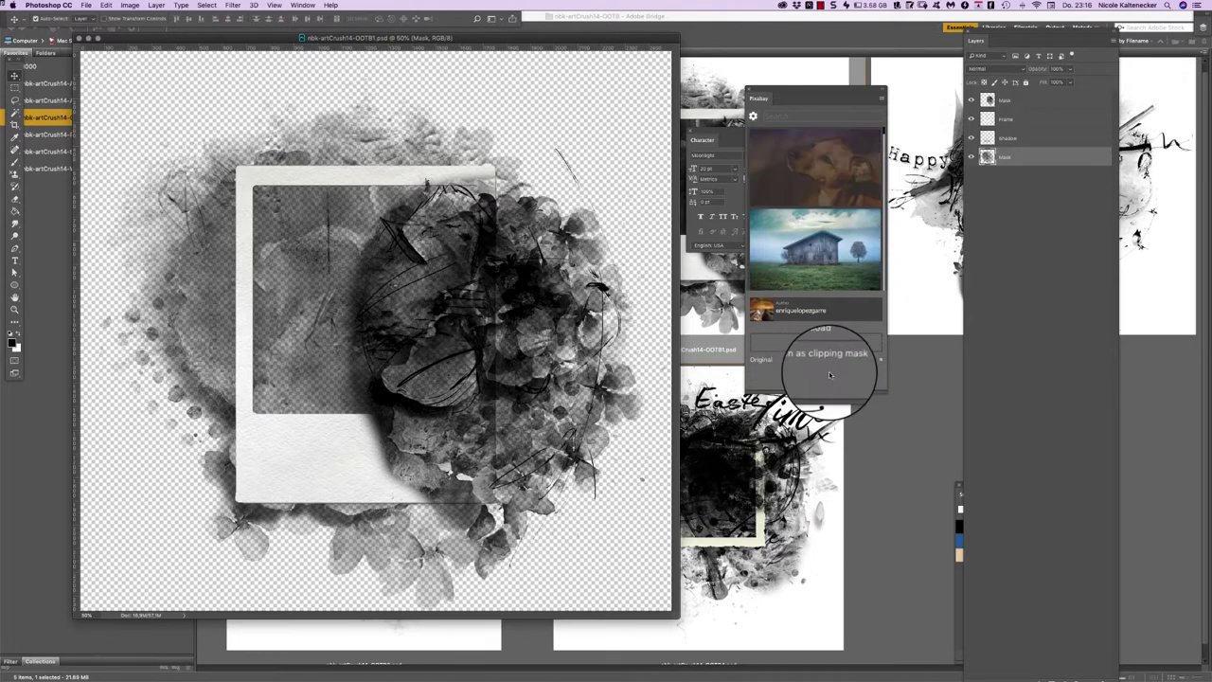
pyautogui.click(816, 358)
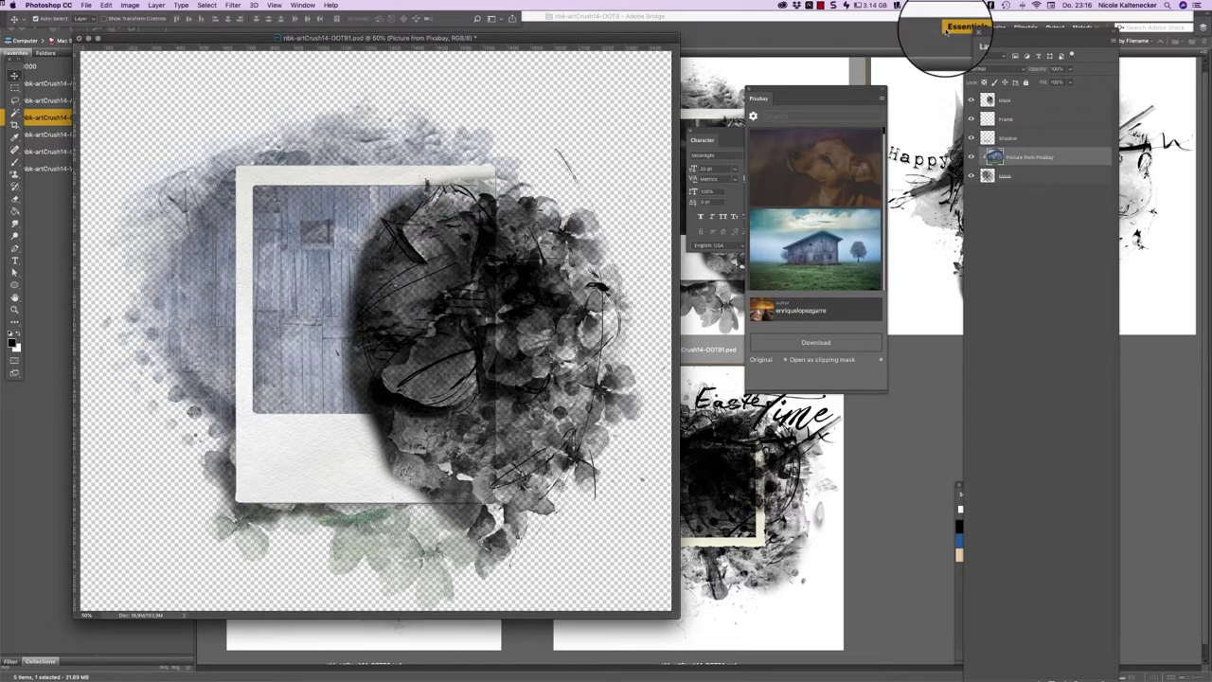
pyautogui.press('super+j')
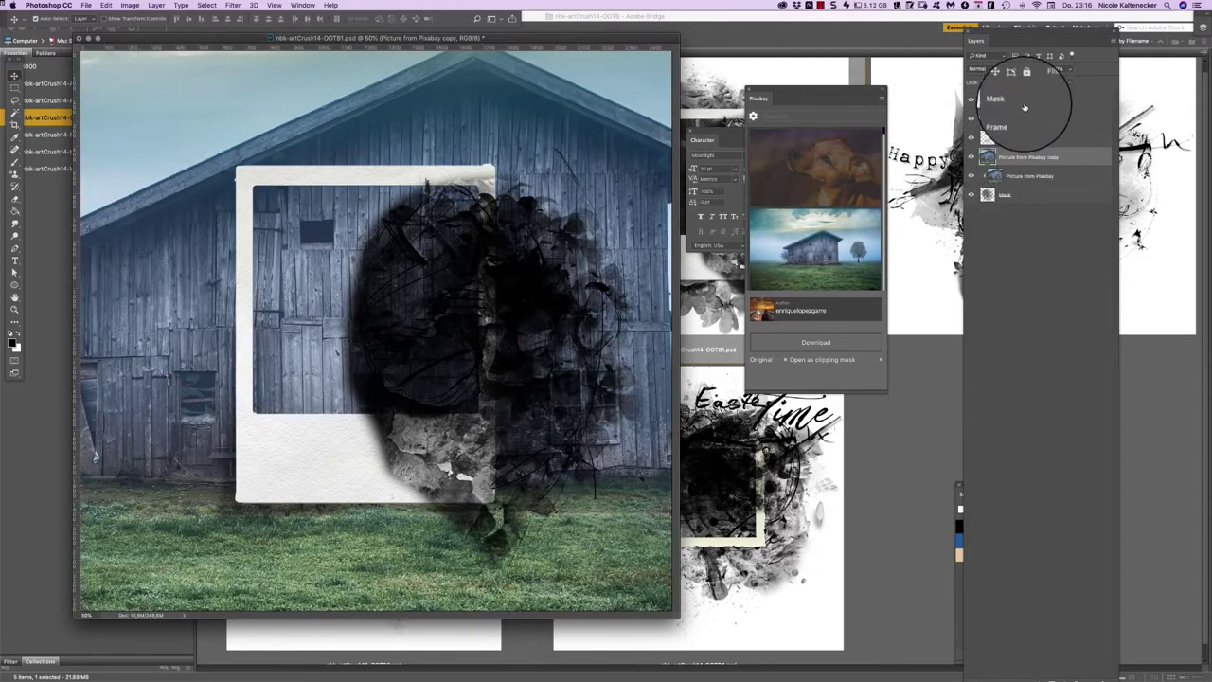
pyautogui.moveTo(1007, 99); pyautogui.dragTo(1018, 72)
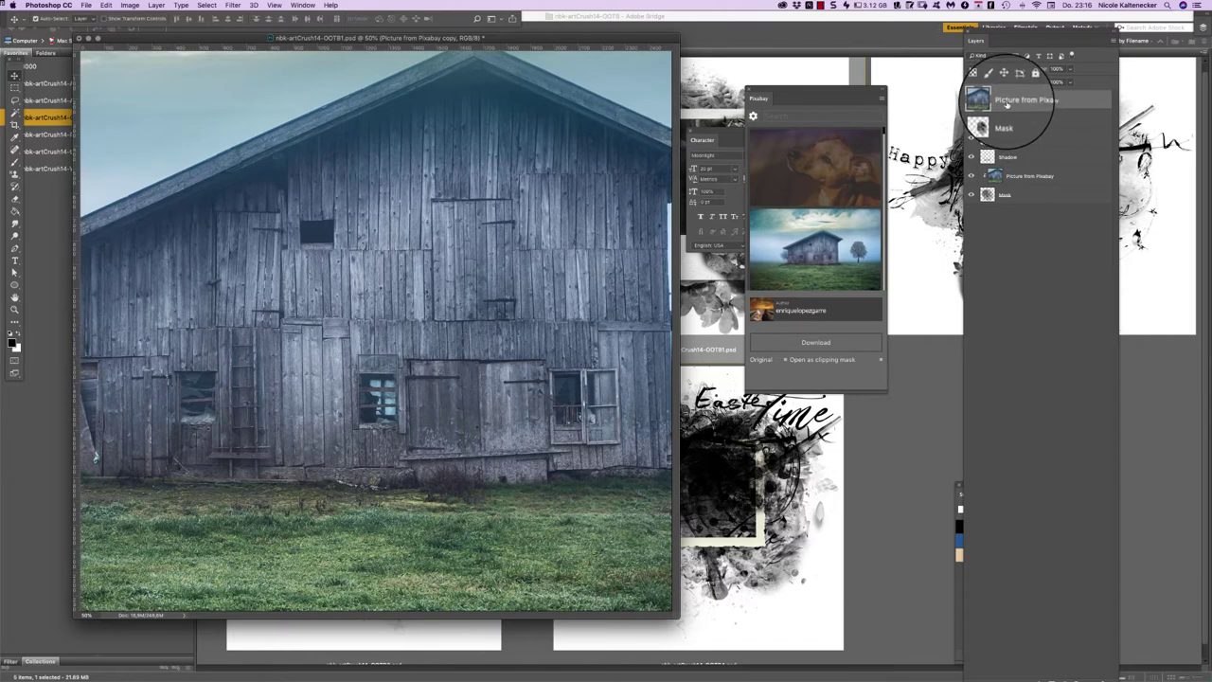
pyautogui.rightClick(1009, 97)
pyautogui.click(1049, 242)
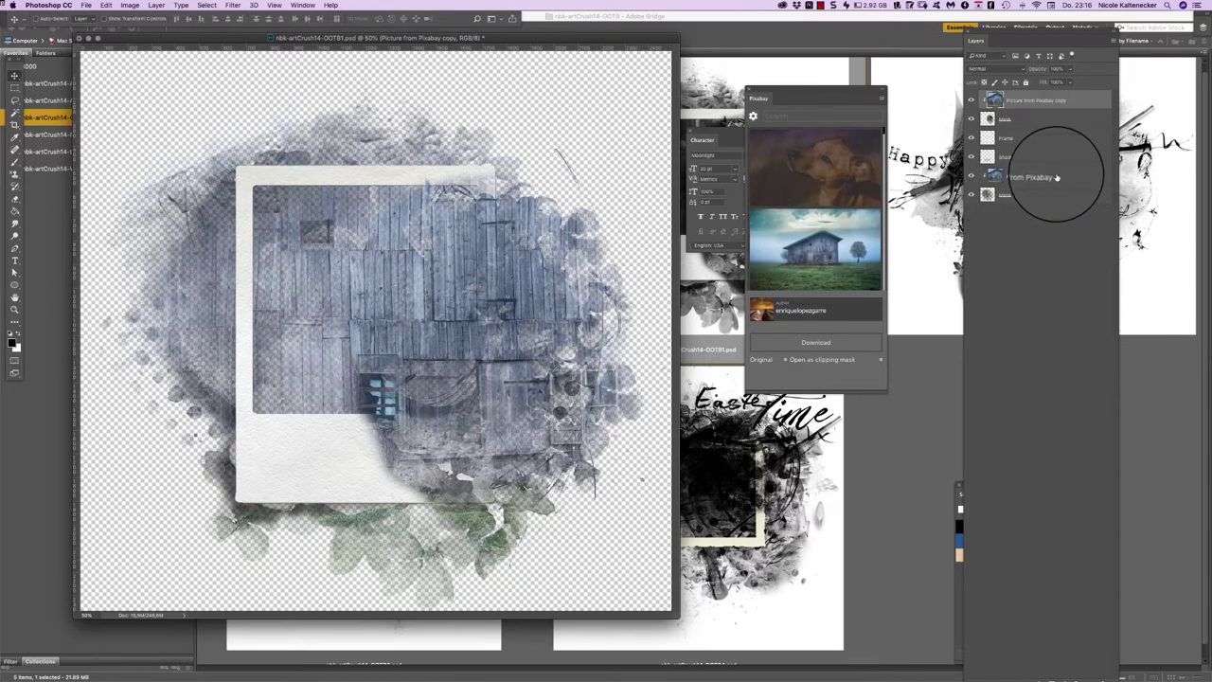
# Step: Scale both barn photo layers down around their centre so the whole barn fits the frame
pyautogui.press('super+minus')
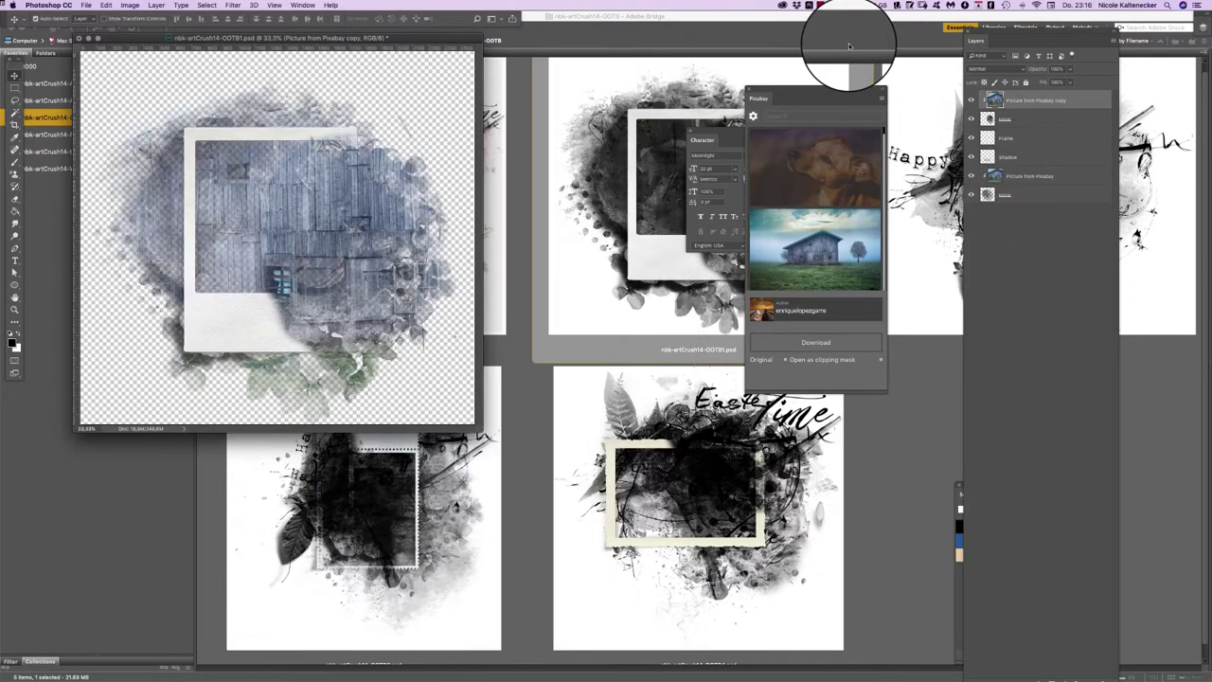
pyautogui.moveTo(473, 433); pyautogui.dragTo(651, 651)
pyautogui.keyDown('super'); pyautogui.click(1034, 176); pyautogui.keyUp('super')
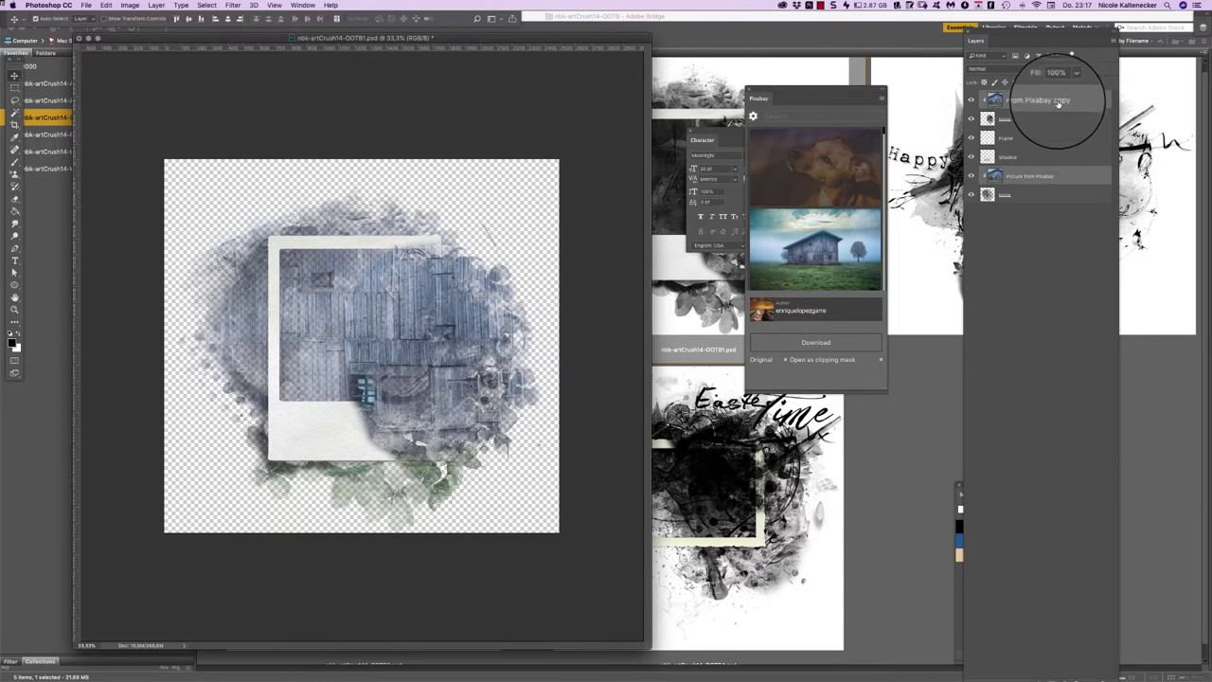
pyautogui.click(1066, 106)
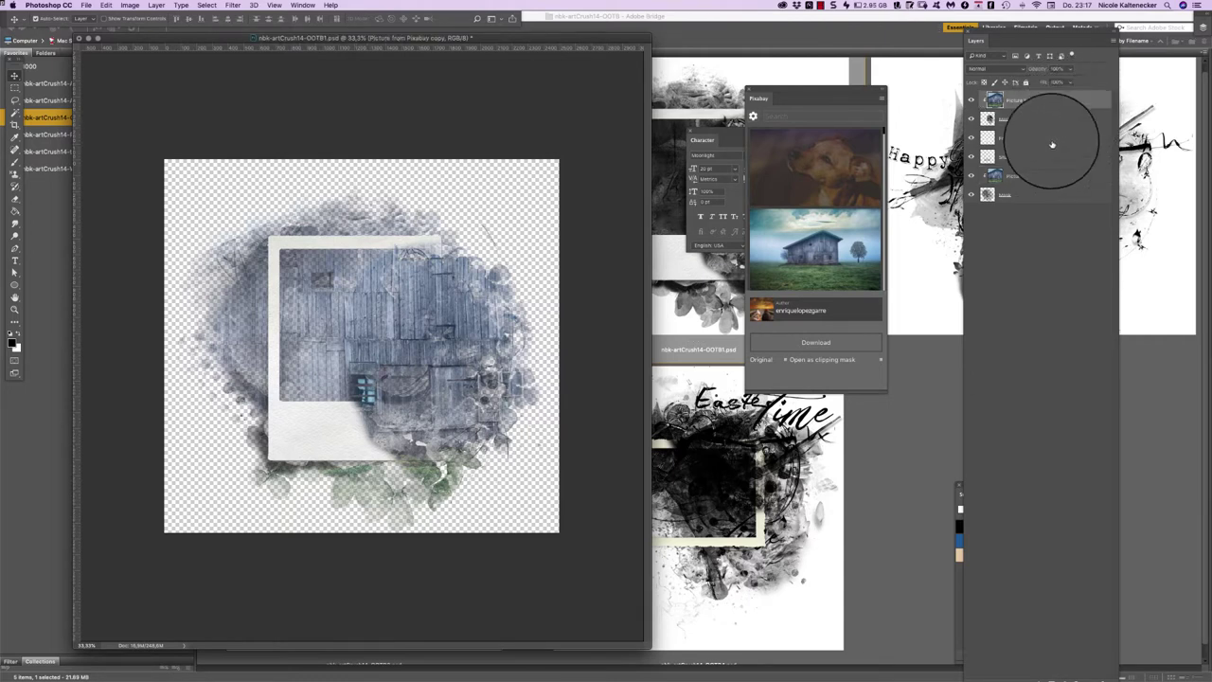
pyautogui.keyDown('super'); pyautogui.click(1060, 180); pyautogui.keyUp('super')
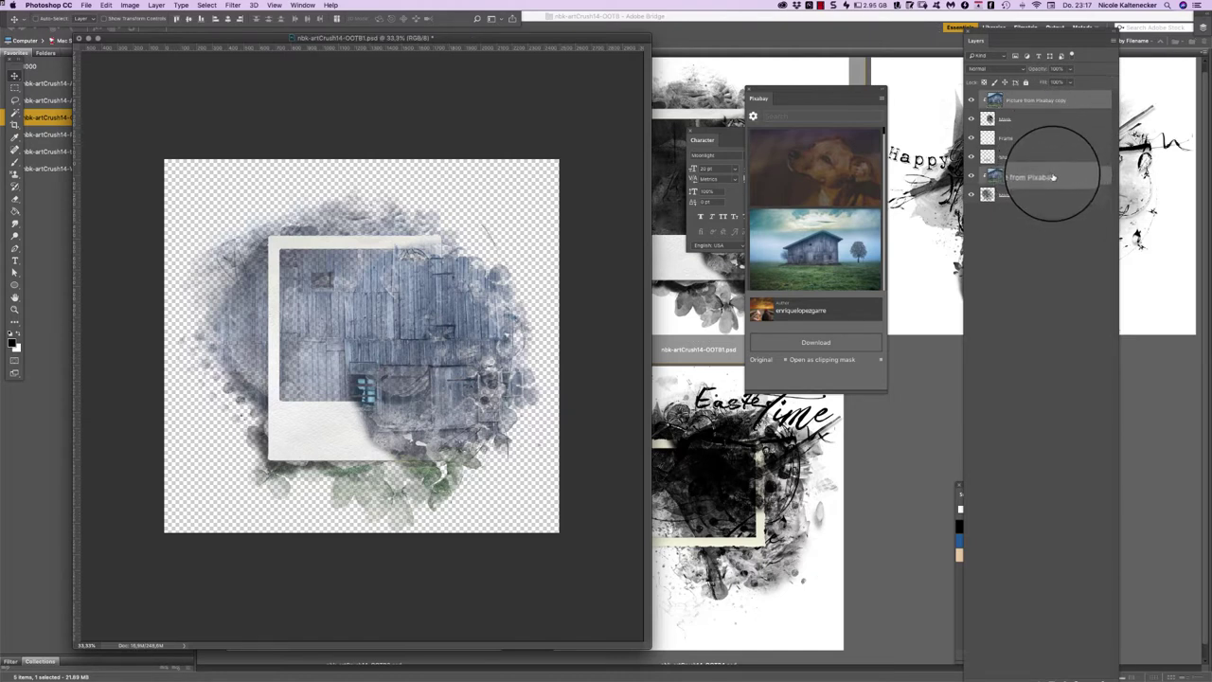
pyautogui.press('super+t')
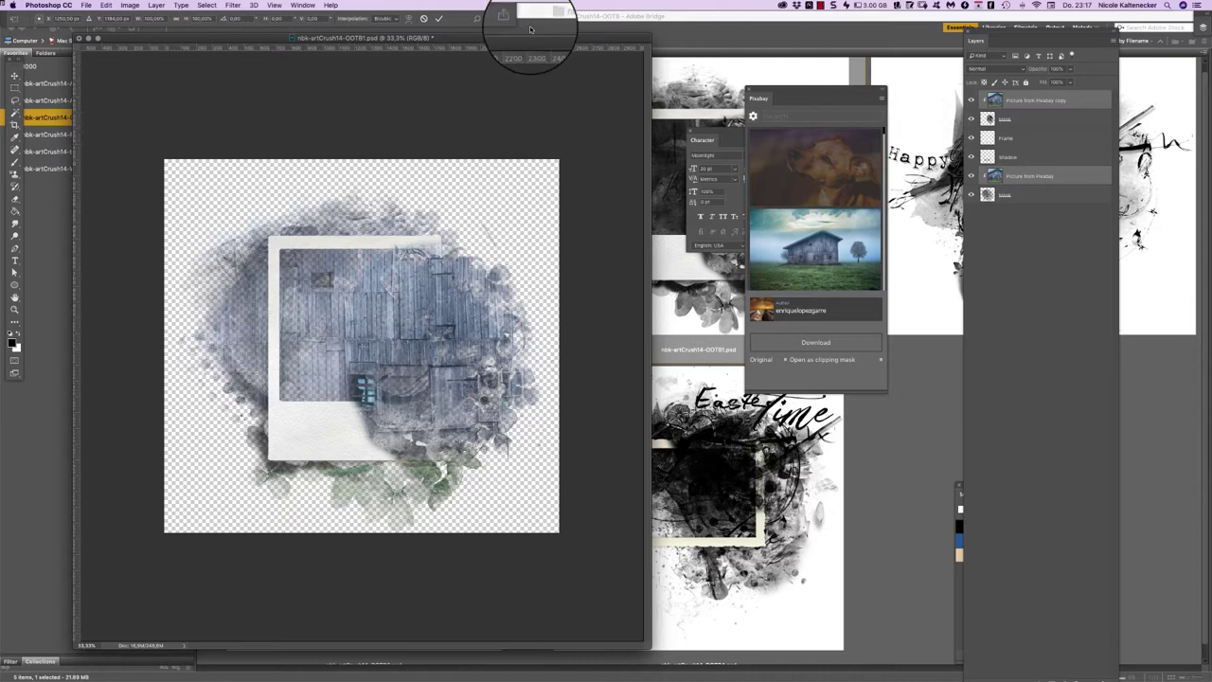
pyautogui.press('super+minus')
pyautogui.press('super+minus')
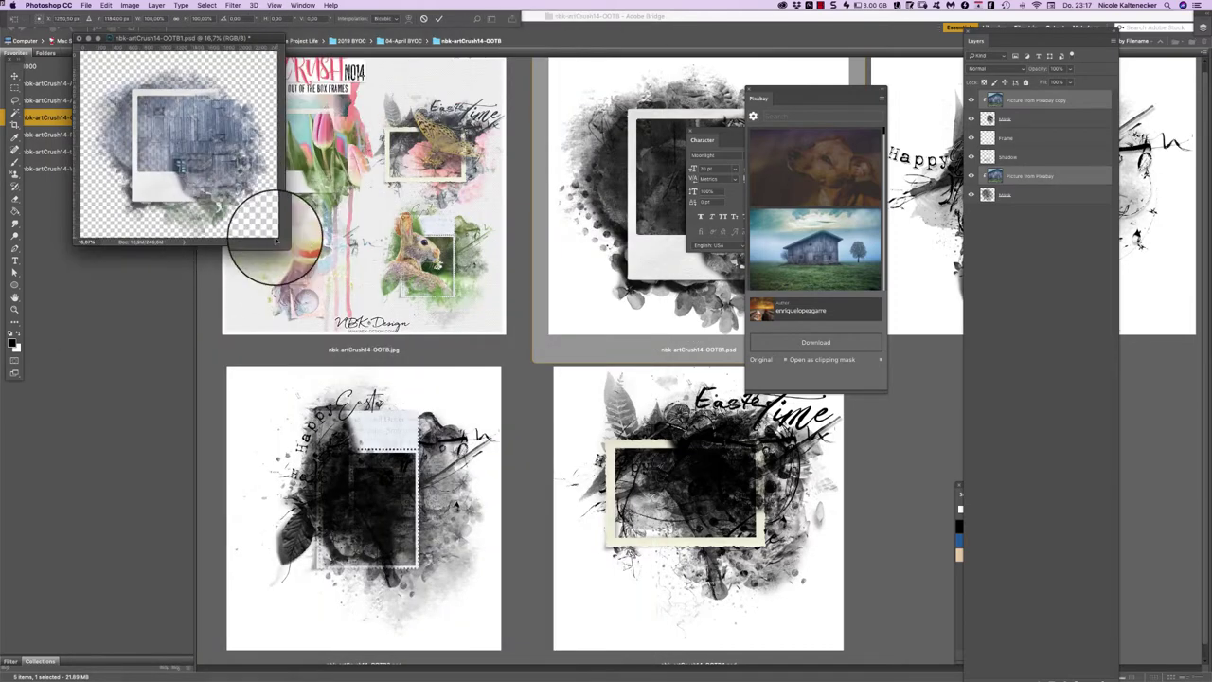
pyautogui.moveTo(313, 287); pyautogui.dragTo(704, 616)
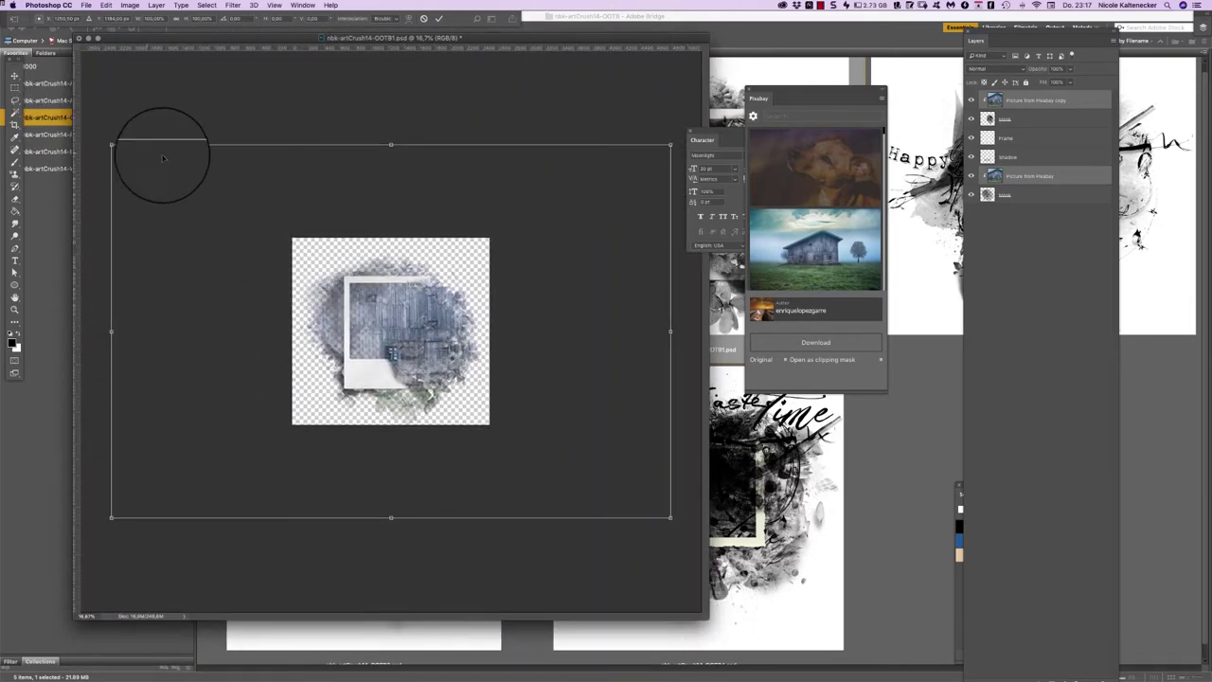
pyautogui.moveTo(112, 142); pyautogui.dragTo(246, 203)
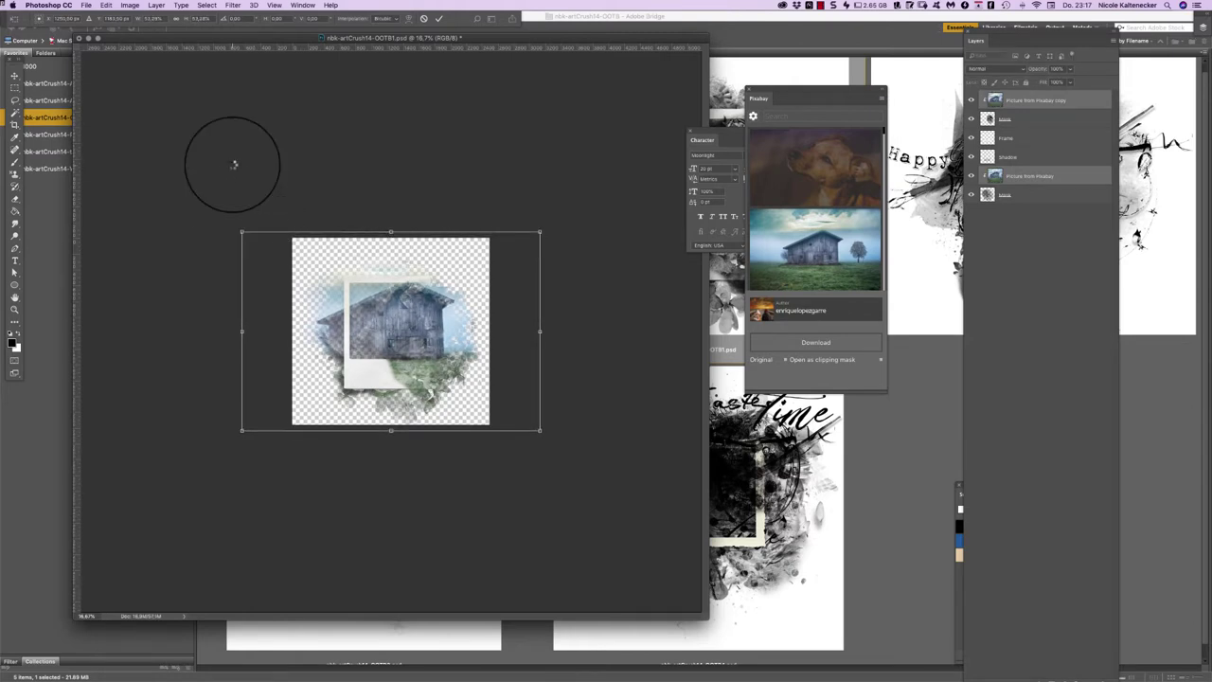
pyautogui.press('Return')
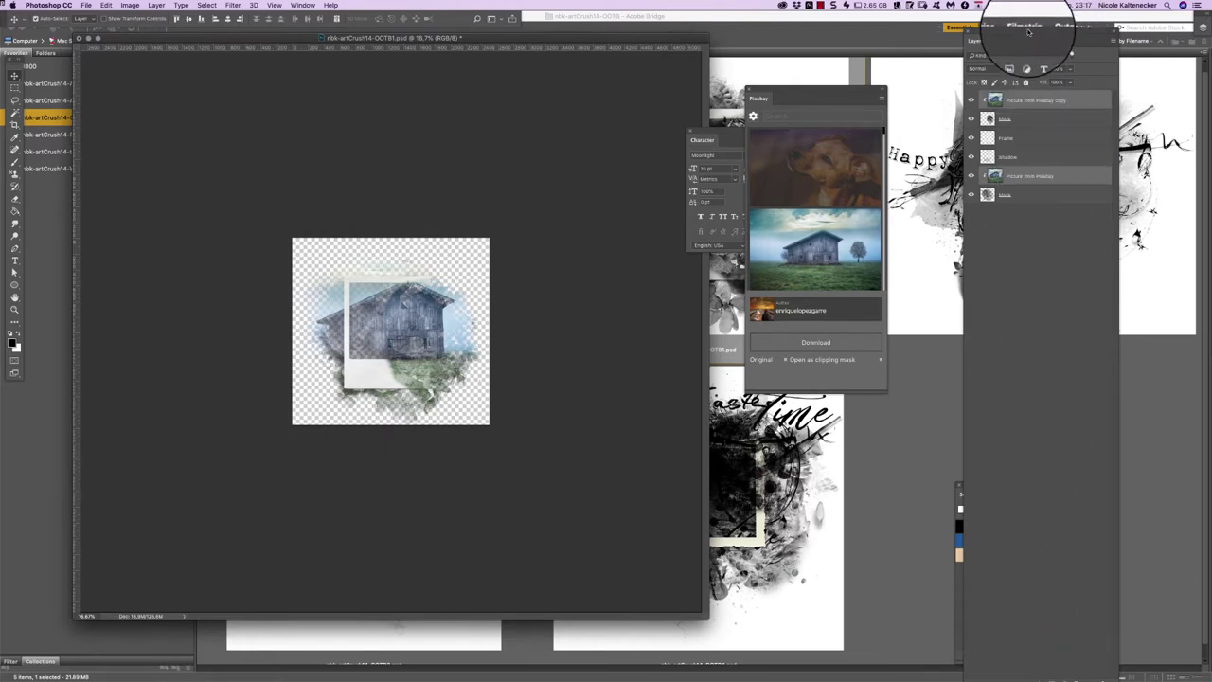
# Step: Shorten the Layers panel and link the two barn photo layers
pyautogui.moveTo(1034, 40); pyautogui.dragTo(1028, 76)
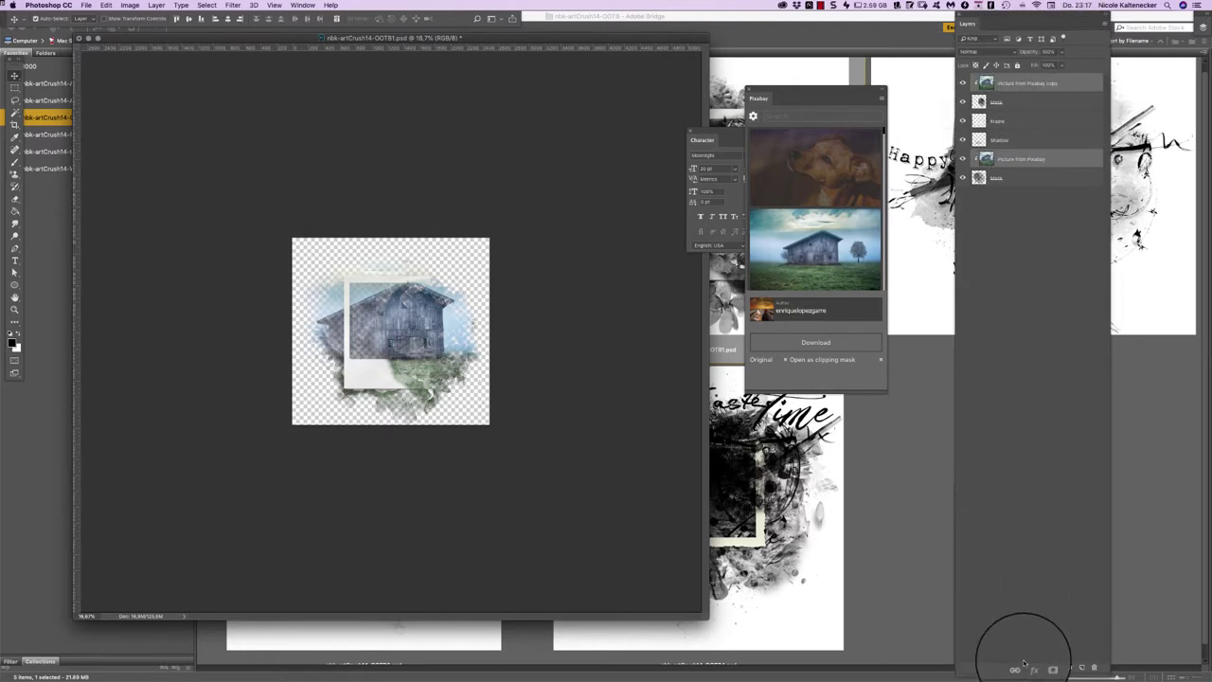
pyautogui.moveTo(1015, 666); pyautogui.dragTo(1033, 237)
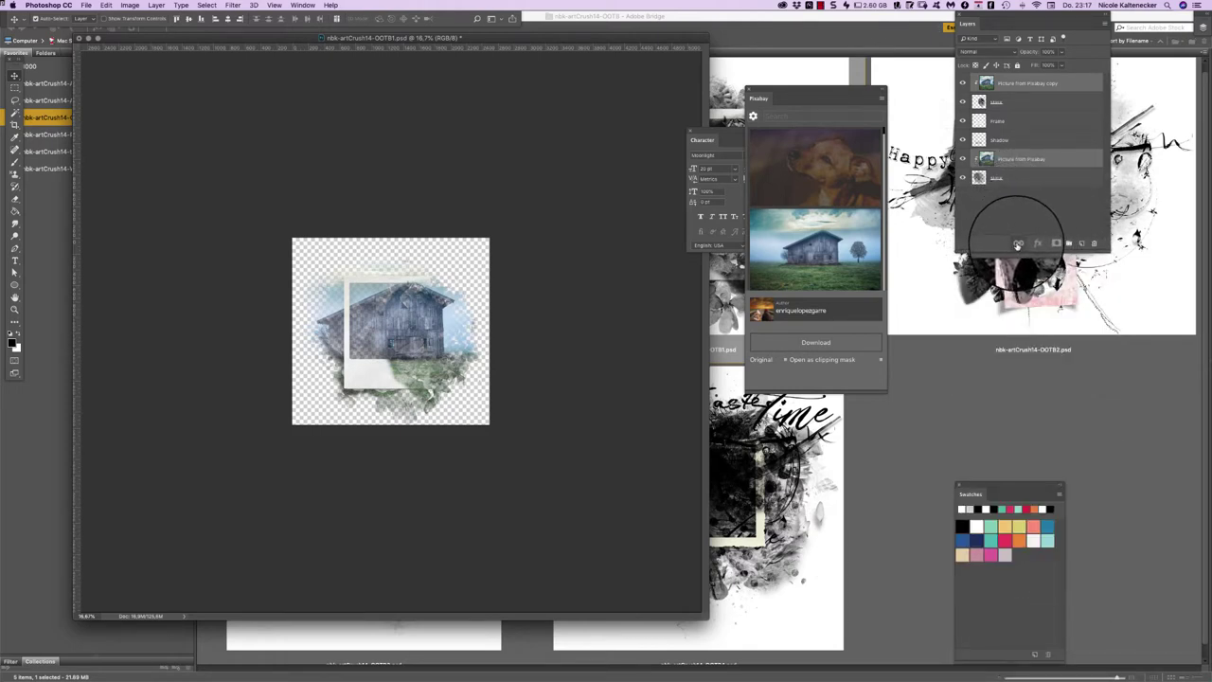
pyautogui.click(1017, 247)
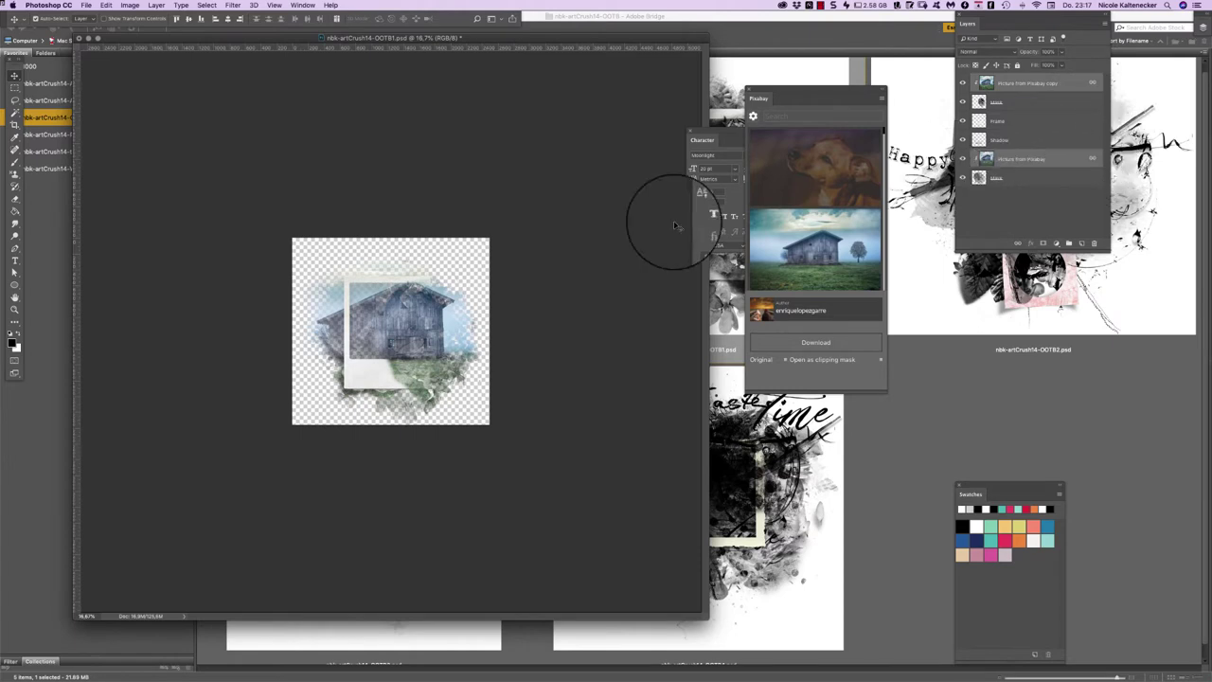
# Step: Reposition the top barn copy inside the ink mask, then return to Bridge
pyautogui.click(1028, 83)
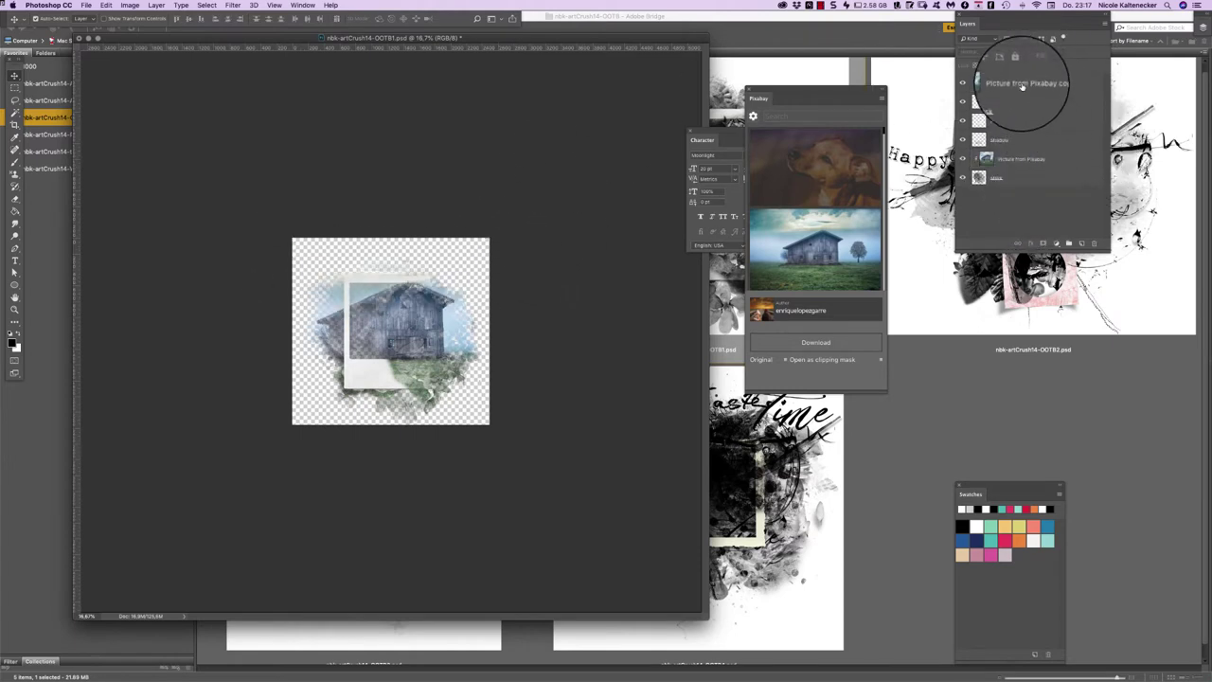
pyautogui.moveTo(409, 333); pyautogui.dragTo(1086, 166)
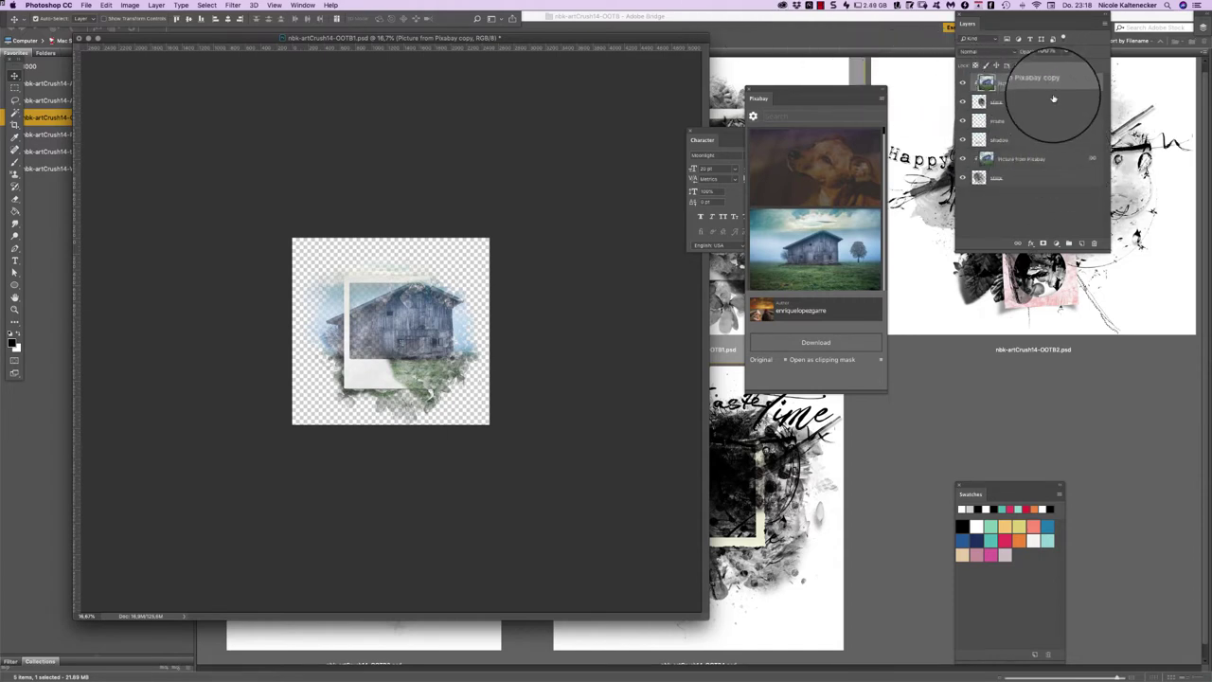
pyautogui.moveTo(405, 295)
pyautogui.mouseDown()
pyautogui.moveTo(400, 312)
pyautogui.moveTo(401, 290)
pyautogui.moveTo(410, 305)
pyautogui.mouseUp()
pyautogui.moveTo(584, 38); pyautogui.dragTo(804, 67)
pyautogui.click(202, 389)
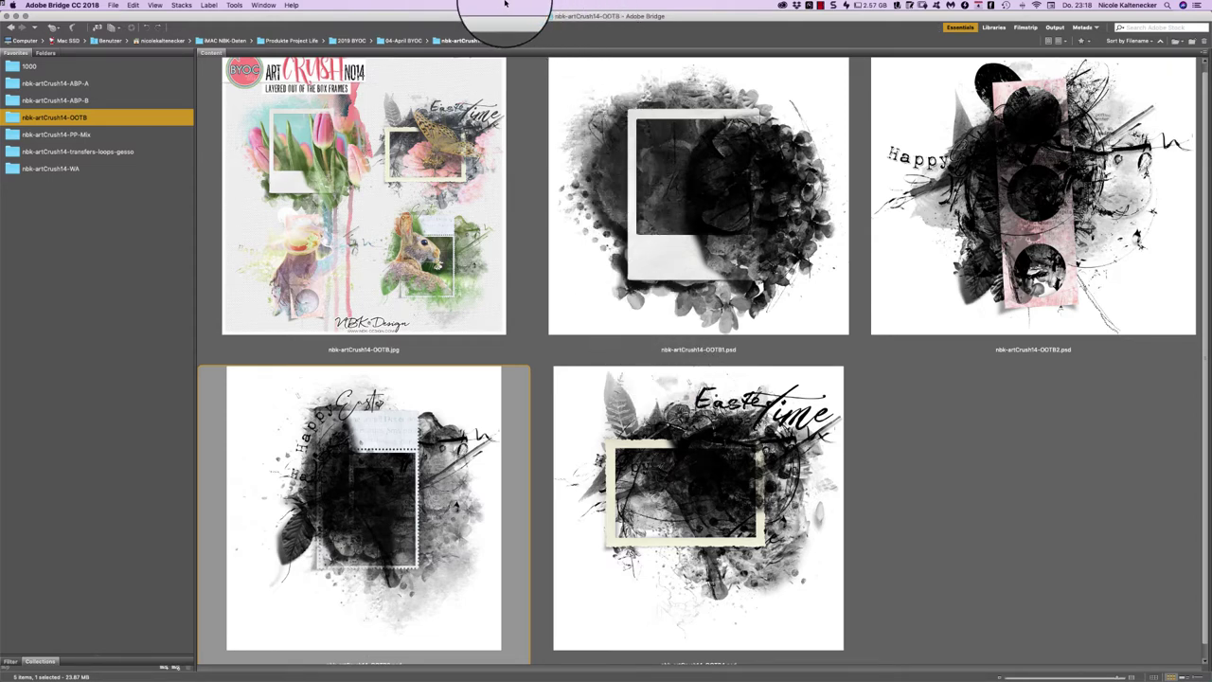
# Step: Open the PP-Mix paper folder in Bridge and select the painted Easter-basket paper
pyautogui.click(145, 115)
pyautogui.click(99, 134)
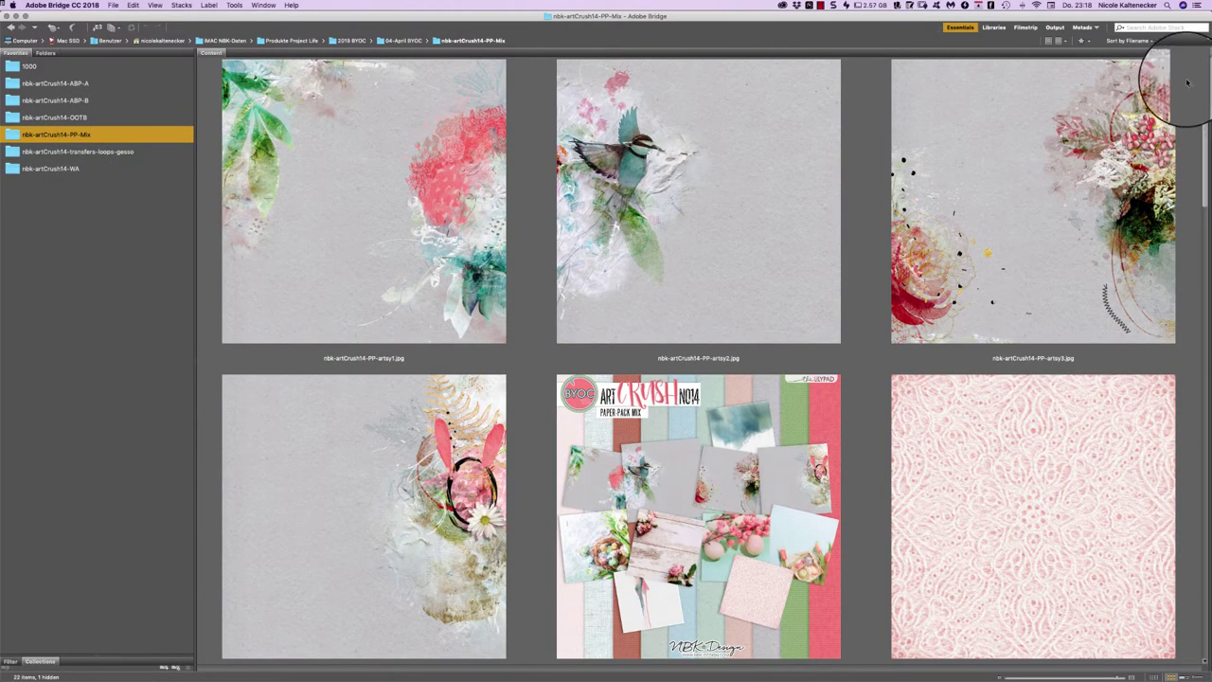
pyautogui.scroll(-1, 1201, 72)
pyautogui.scroll(1, 1199, 68)
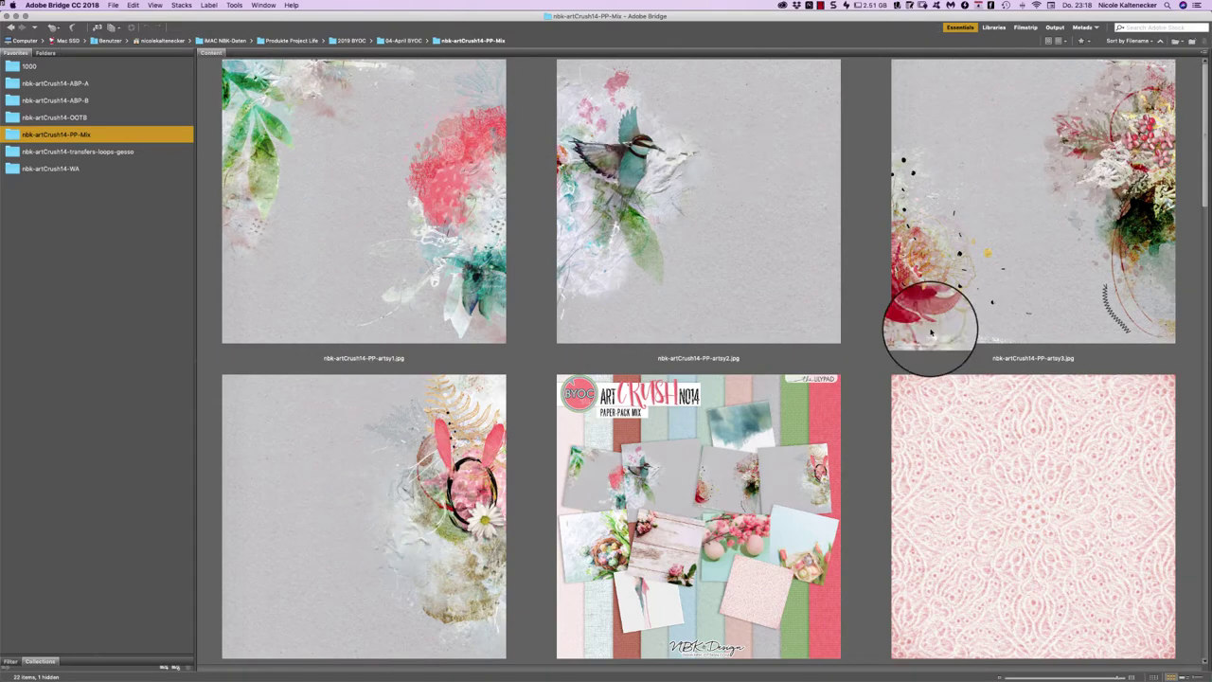
pyautogui.scroll(-5, 1138, 163)
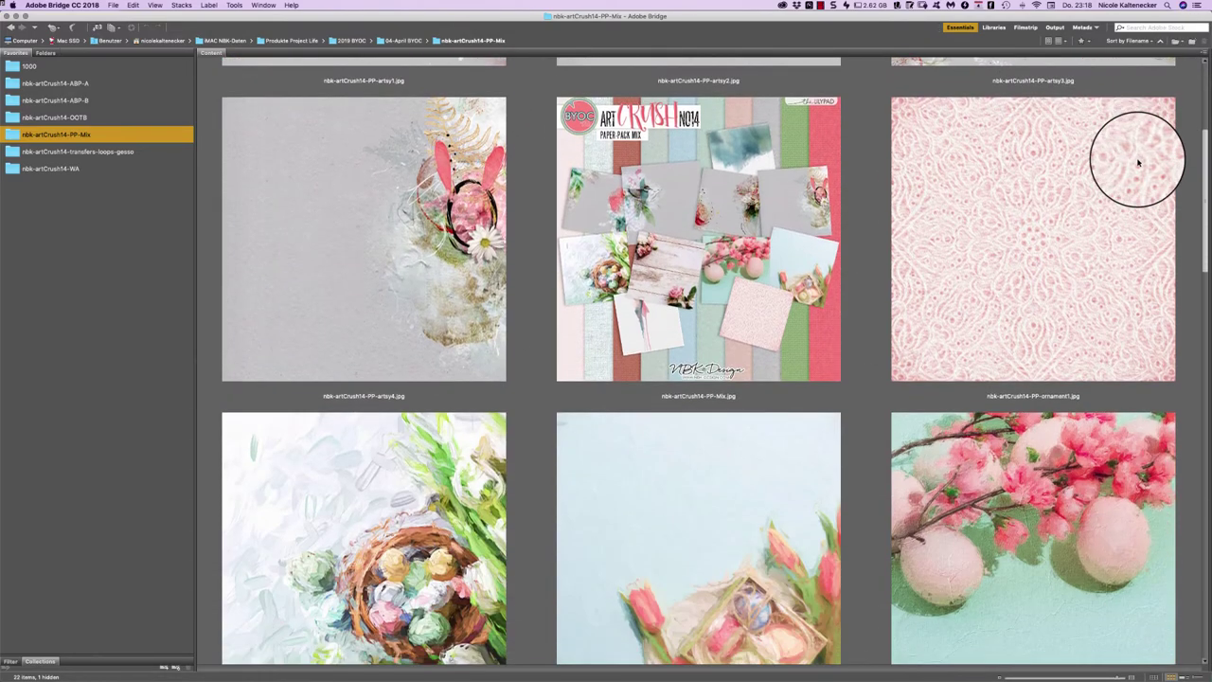
pyautogui.scroll(-4, 1109, 195)
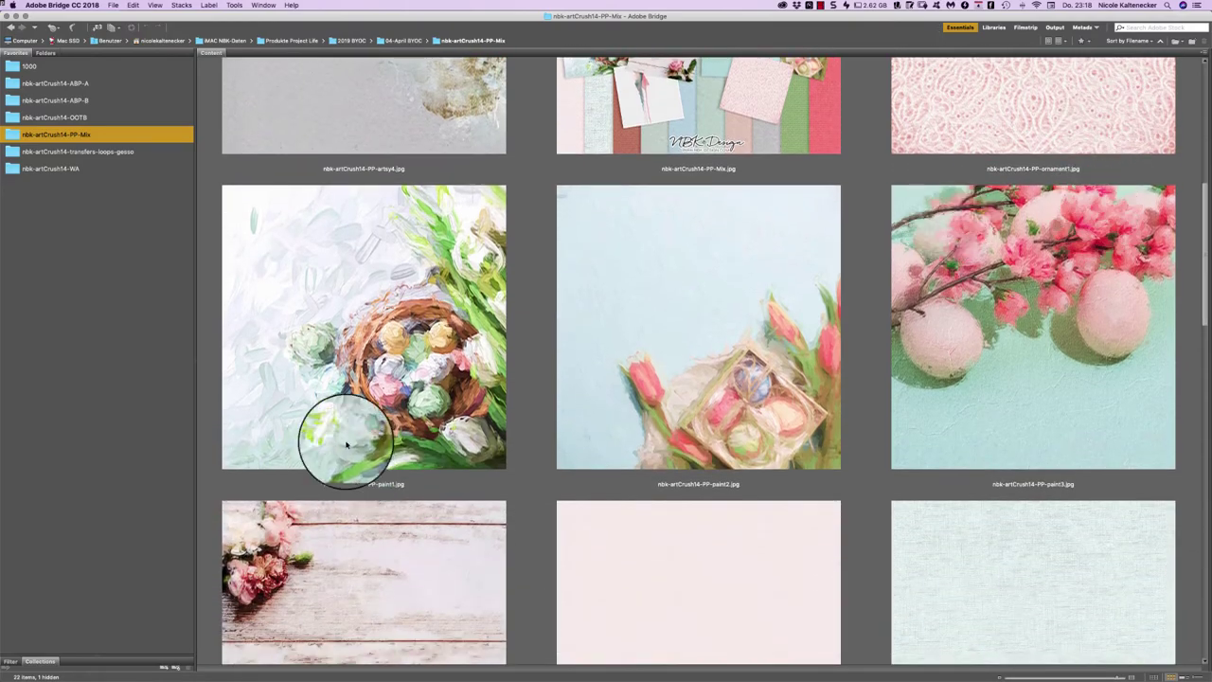
pyautogui.click(411, 206)
# Step: Preview the painted Easter-basket paper full screen
pyautogui.press('space')
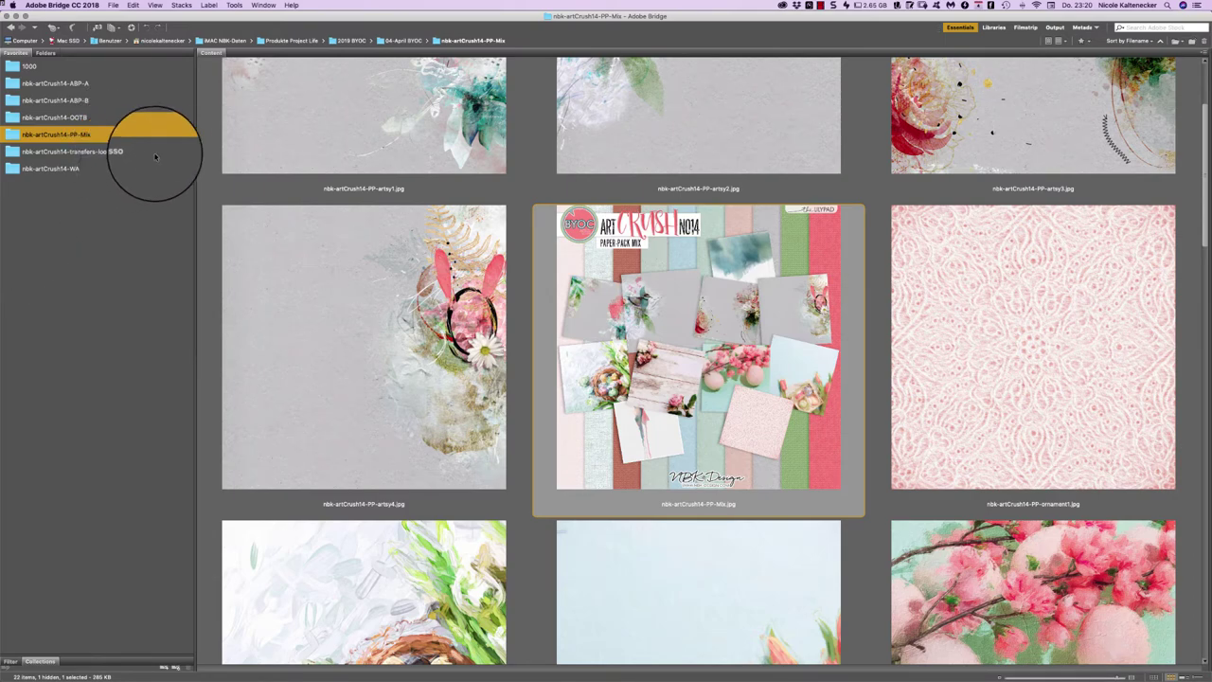
# Step: Open the nbk-artCrush14-transfers-loops-gesso folder and preview its Happy Easter and pink rose clusters
pyautogui.click(118, 152)
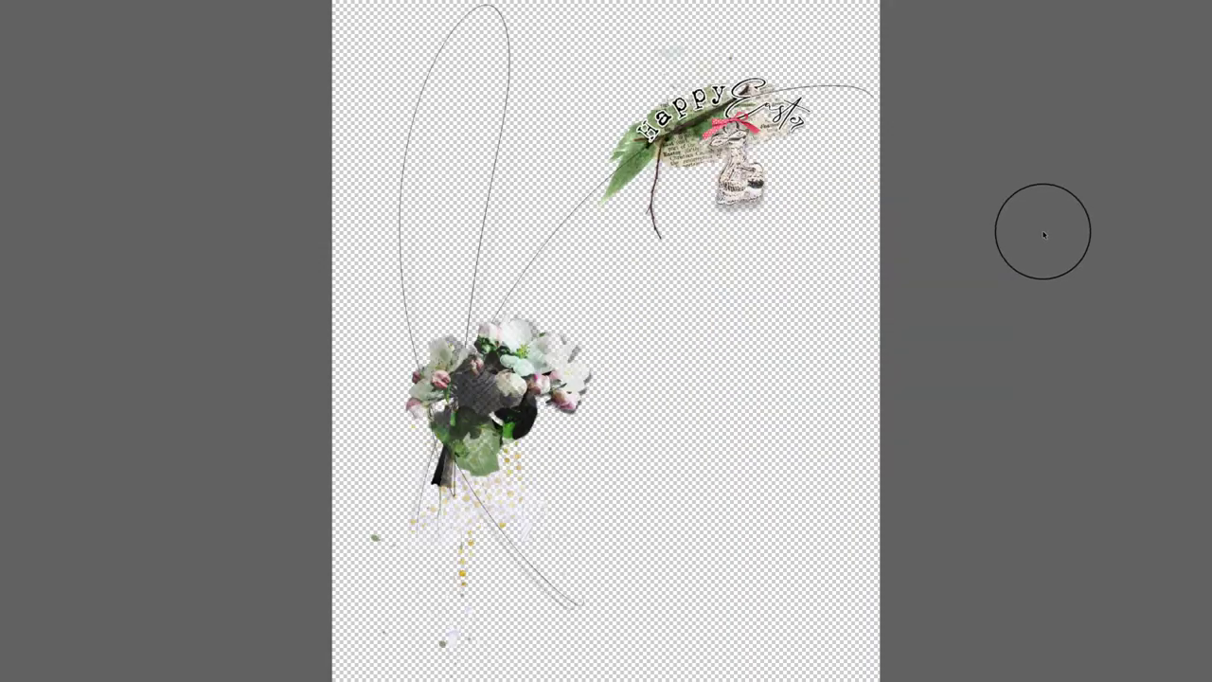
pyautogui.hotkey('ctrl', 'Tab')
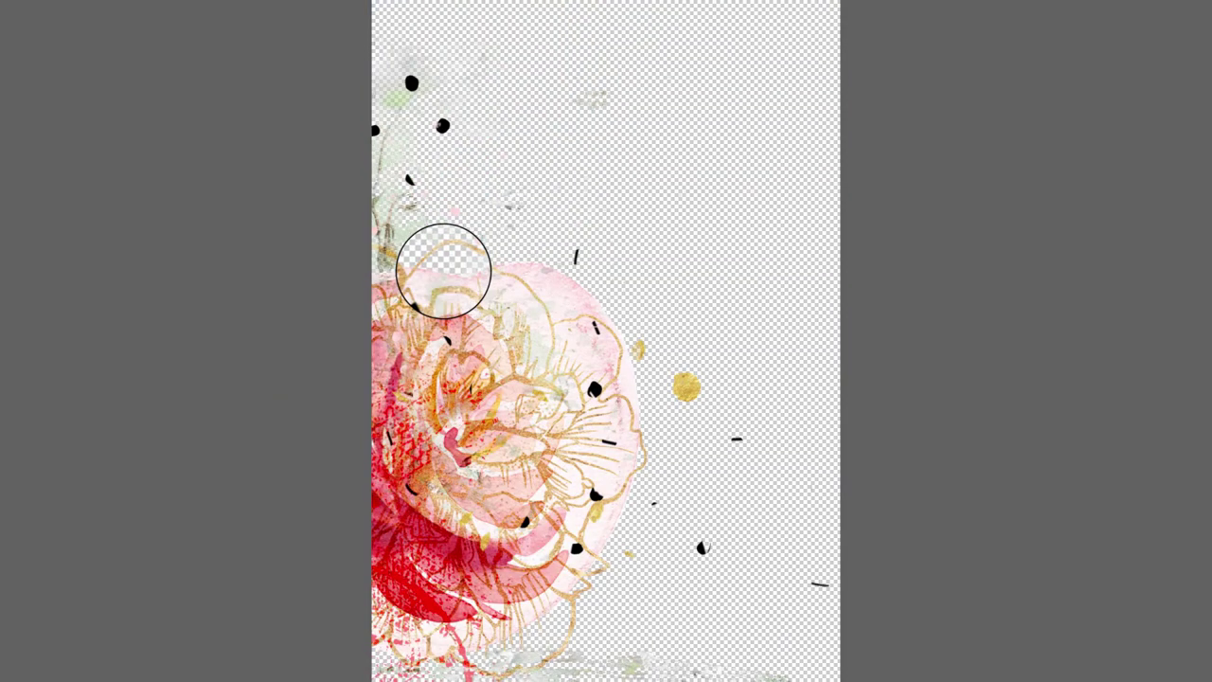
pyautogui.hotkey('ctrl', 'Tab')
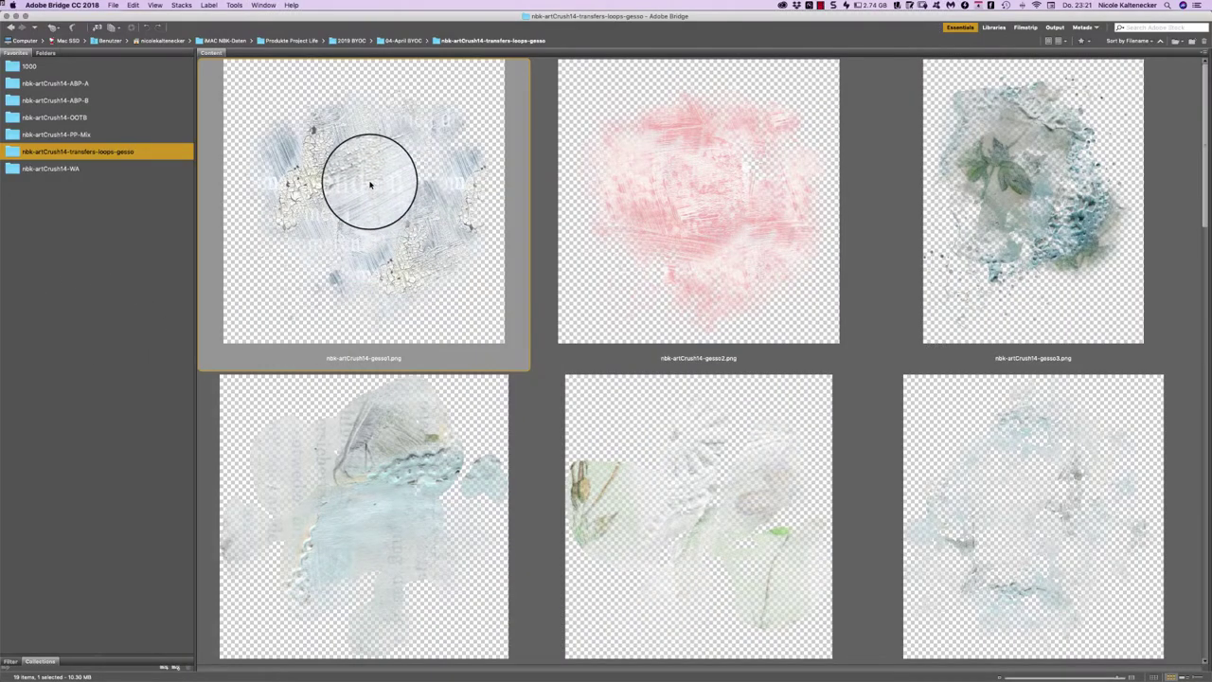
pyautogui.click(91, 170)
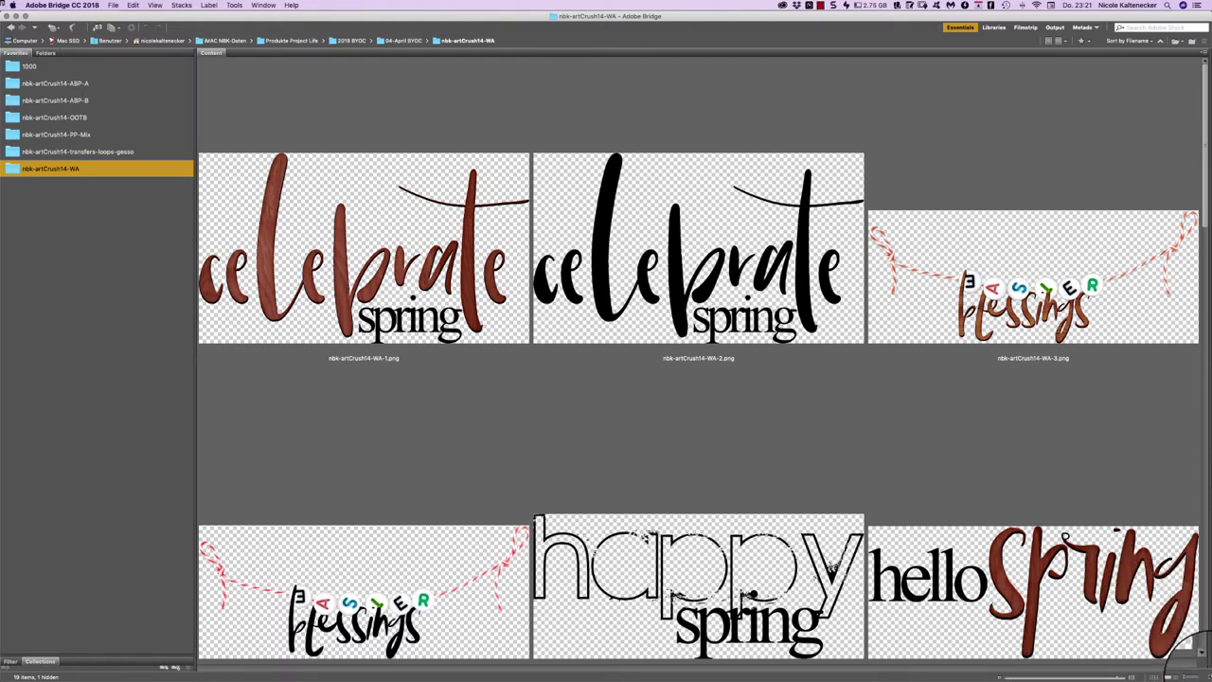
pyautogui.moveTo(1195, 668); pyautogui.dragTo(935, 676)
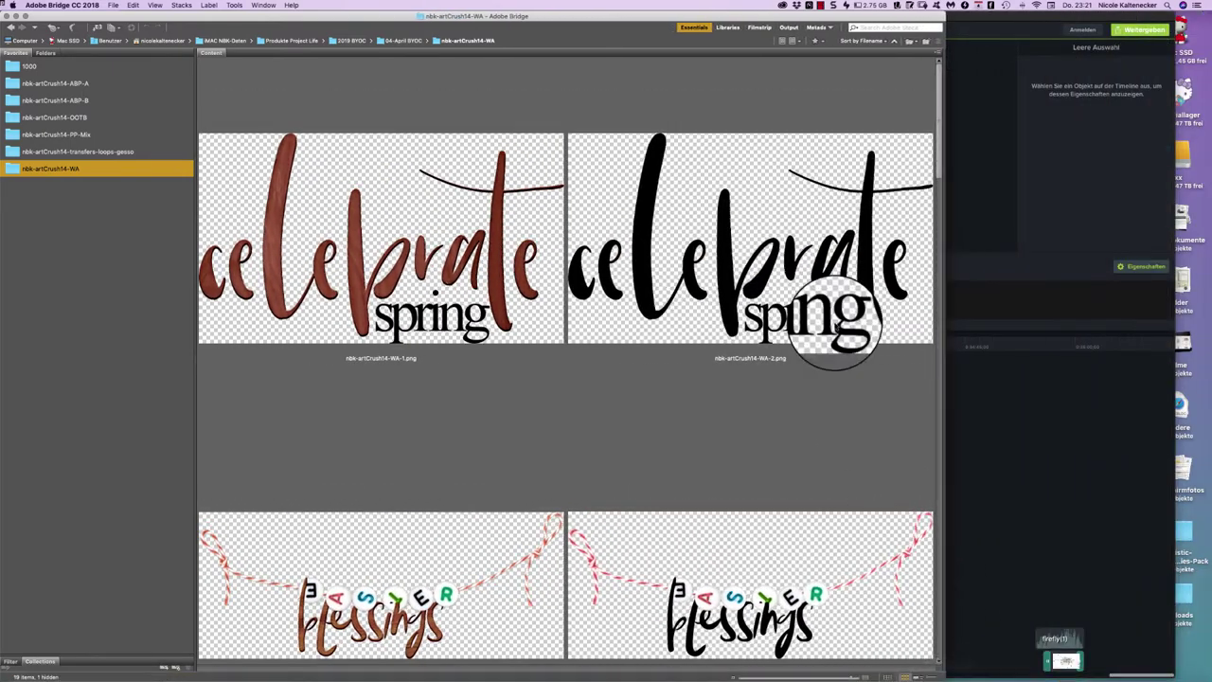
pyautogui.moveTo(845, 21)
pyautogui.mouseDown()
pyautogui.moveTo(913, 21)
pyautogui.moveTo(857, 21)
pyautogui.mouseUp()
pyautogui.moveTo(952, 669); pyautogui.dragTo(1202, 676)
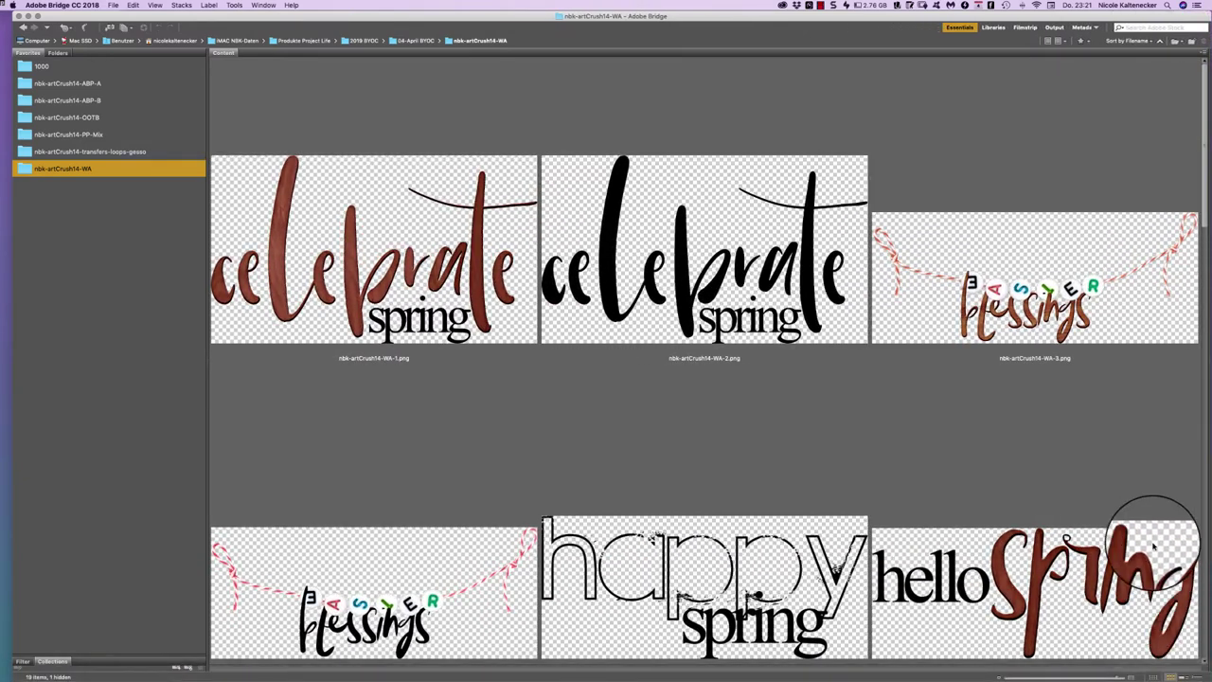
pyautogui.moveTo(1125, 674); pyautogui.dragTo(1115, 674)
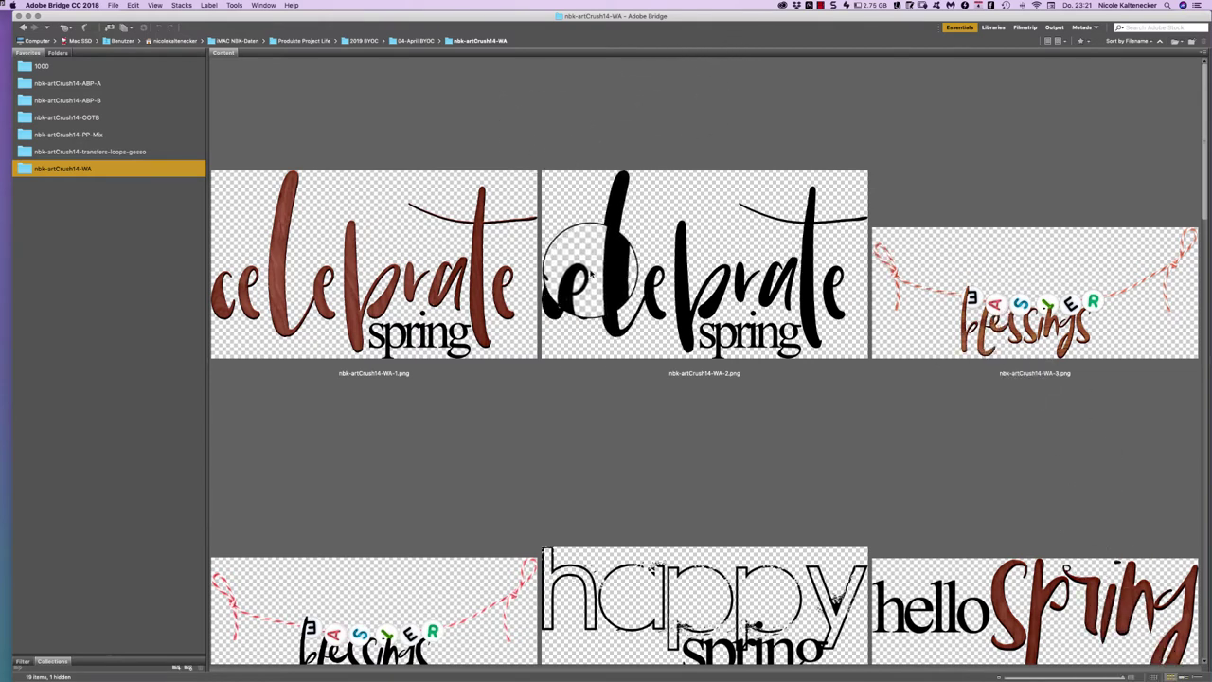
# Step: Scroll through the word-art thumbnails in Bridge
pyautogui.scroll(-1, 1200, 83)
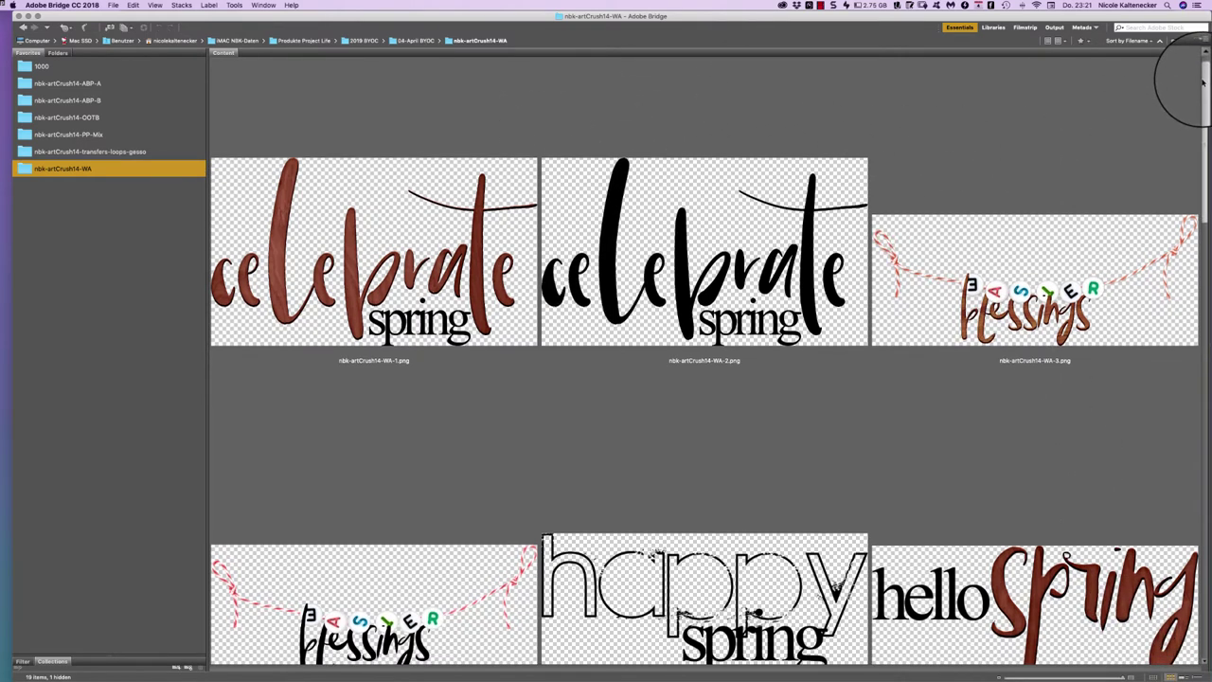
pyautogui.scroll(-2, 1198, 86)
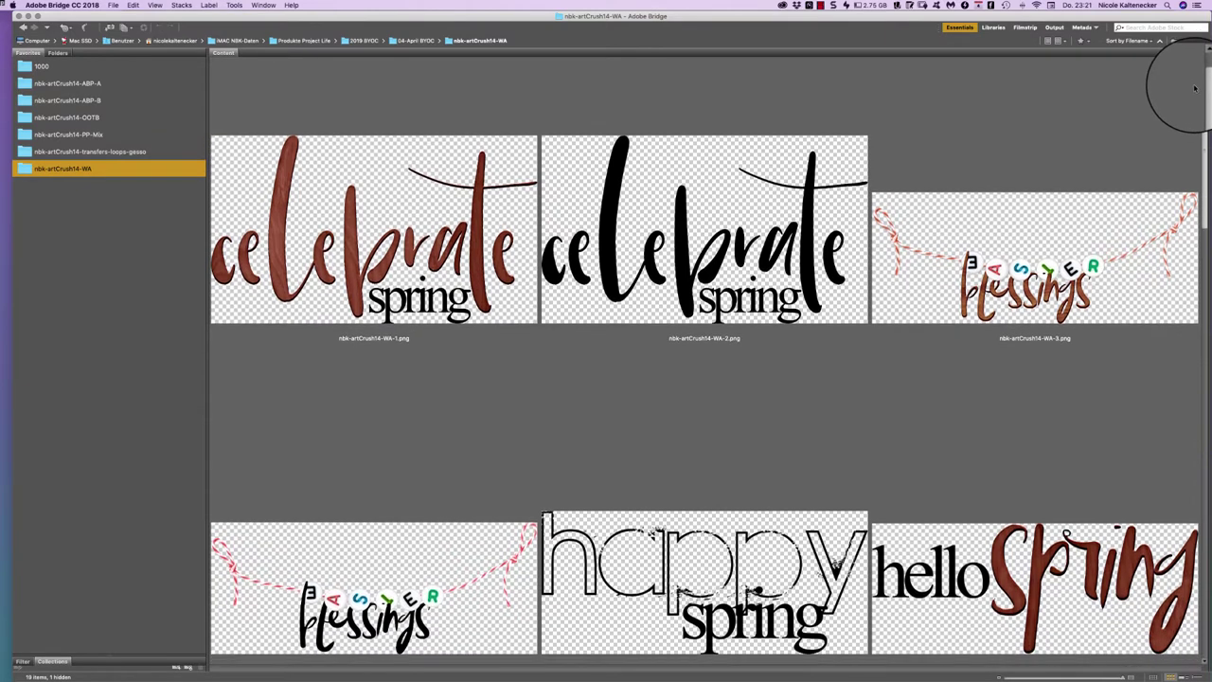
pyautogui.scroll(-2, 1195, 88)
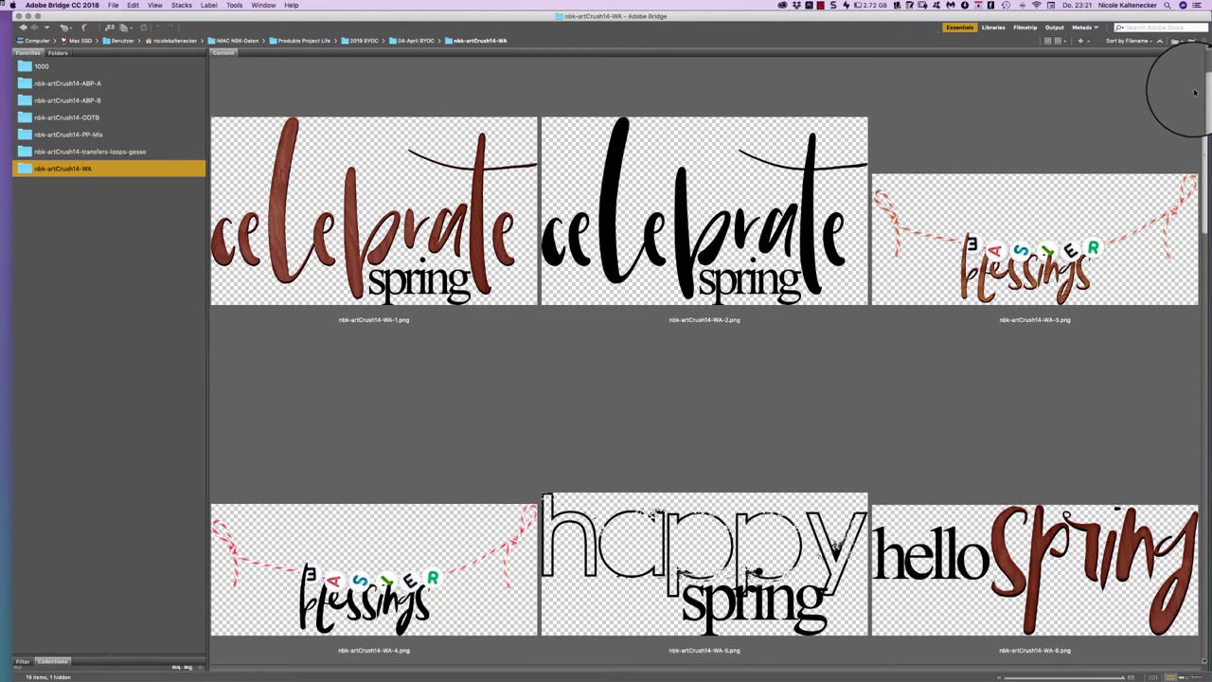
pyautogui.scroll(2, 1192, 89)
pyautogui.scroll(-1, 1192, 90)
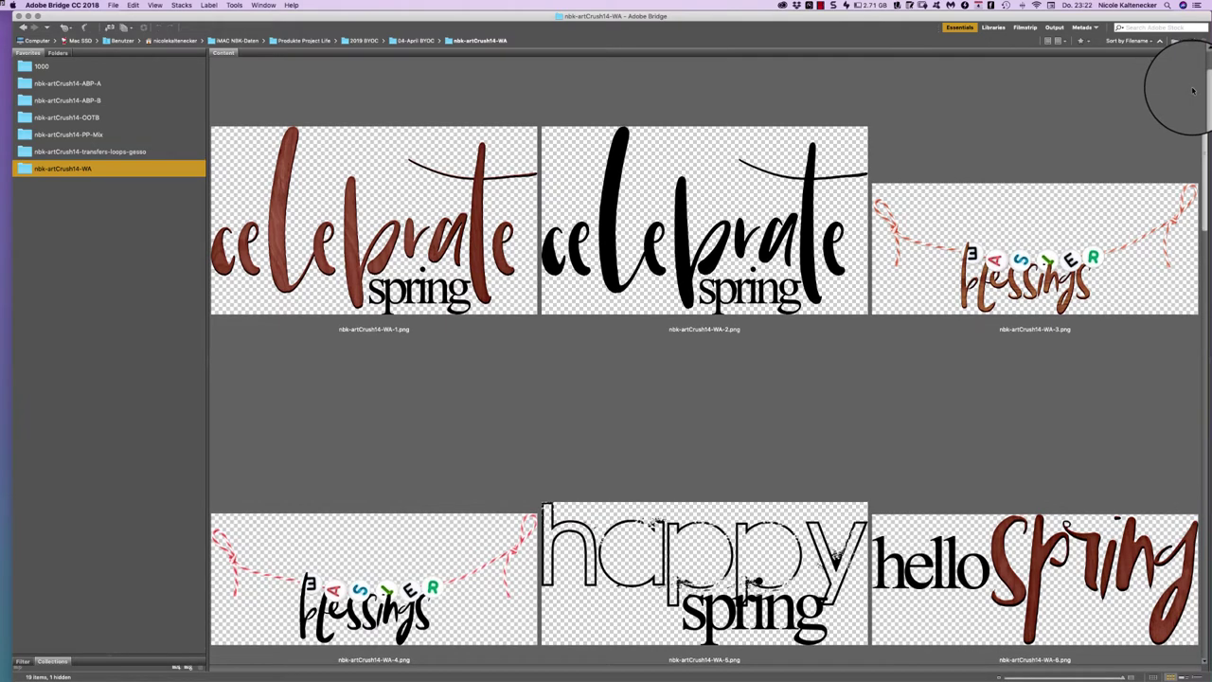
pyautogui.scroll(-10, 1192, 90)
pyautogui.scroll(-20, 1179, 121)
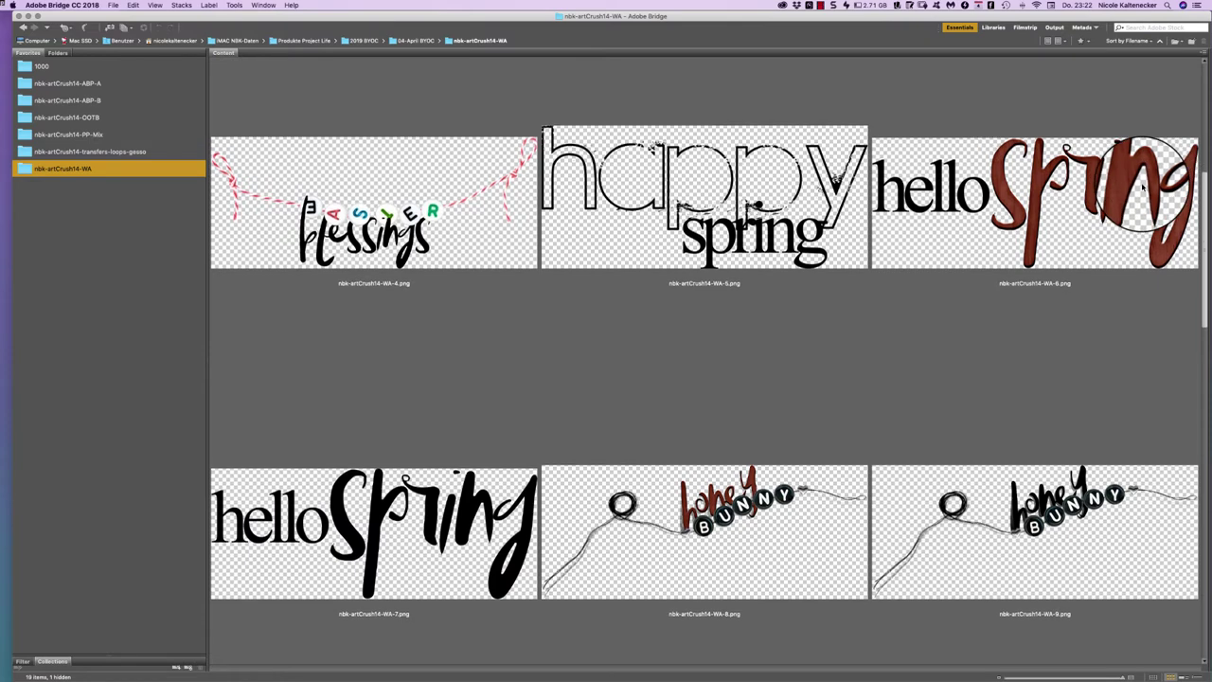
pyautogui.scroll(-1, 1142, 187)
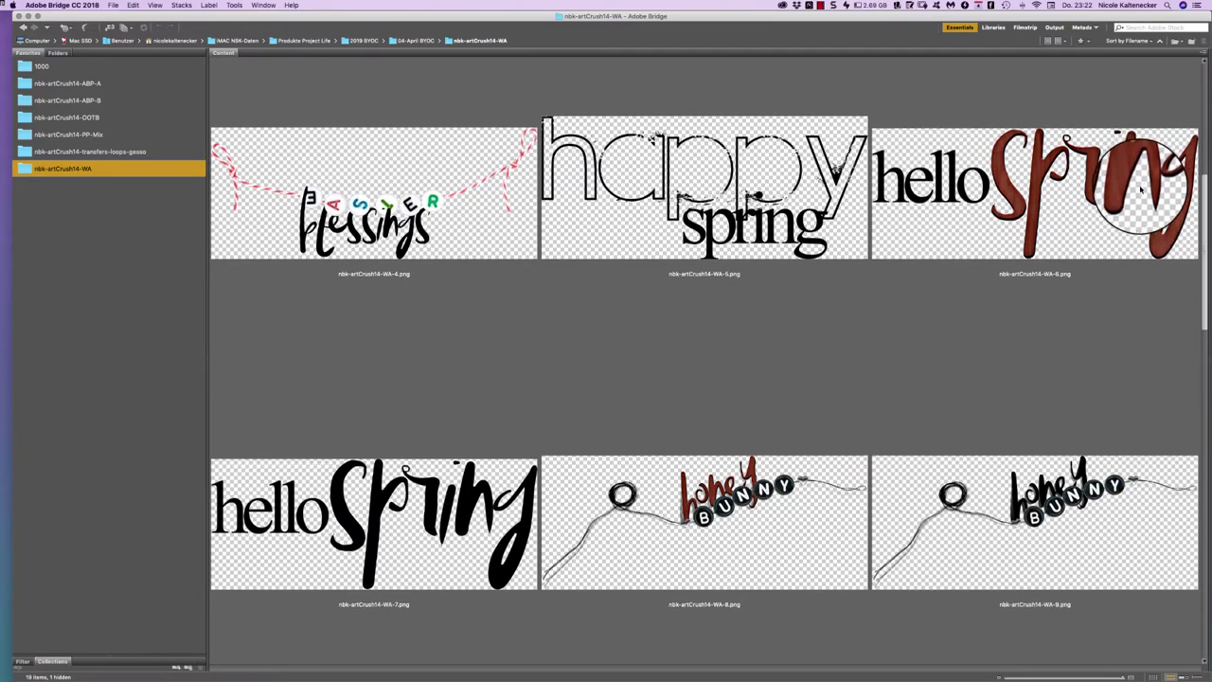
pyautogui.scroll(-20, 1141, 190)
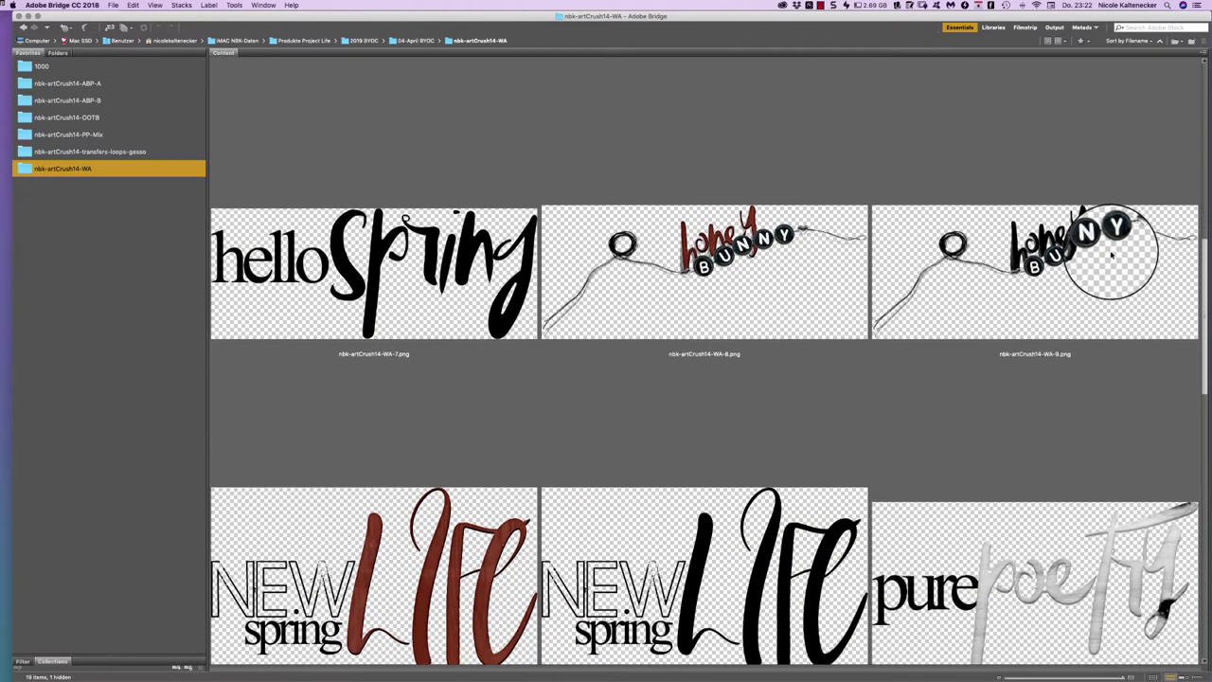
pyautogui.scroll(-10, 1109, 256)
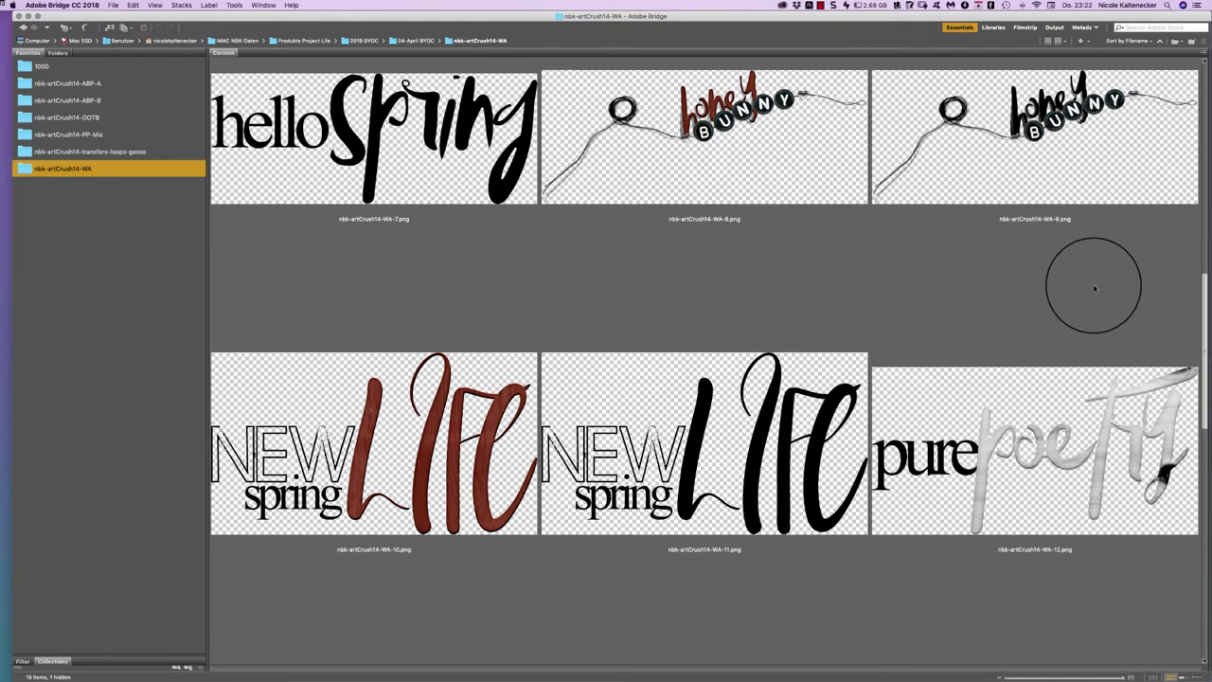
pyautogui.scroll(-17, 1093, 289)
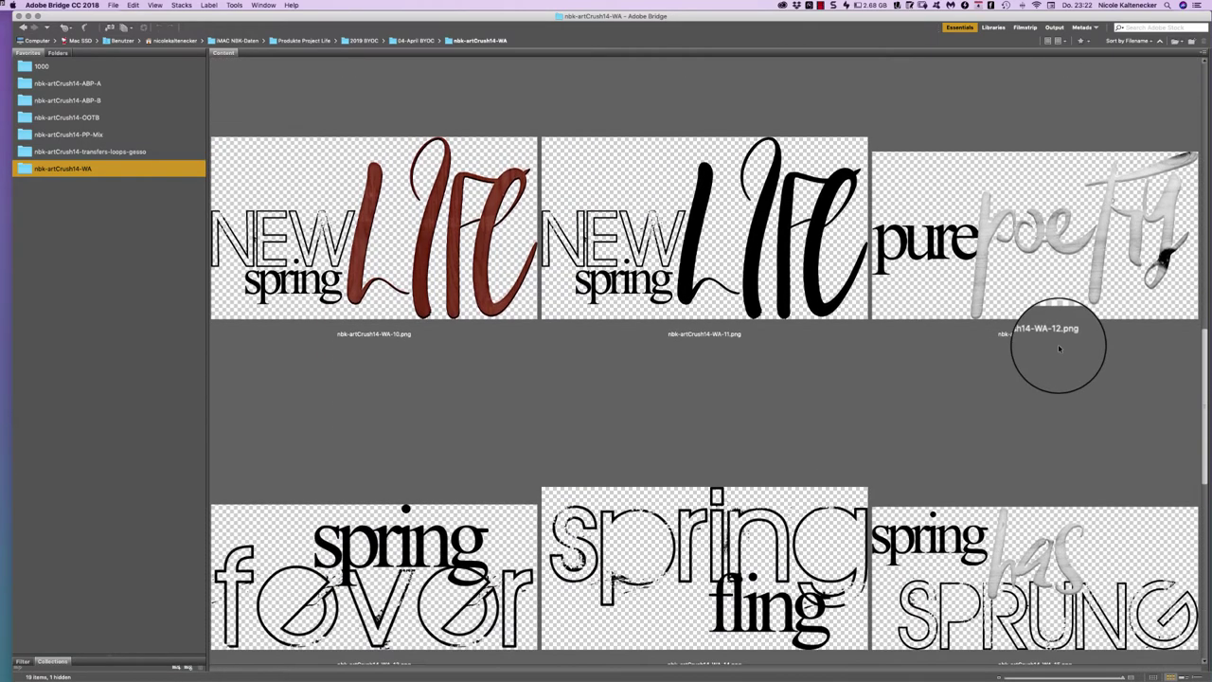
pyautogui.scroll(-8, 1059, 351)
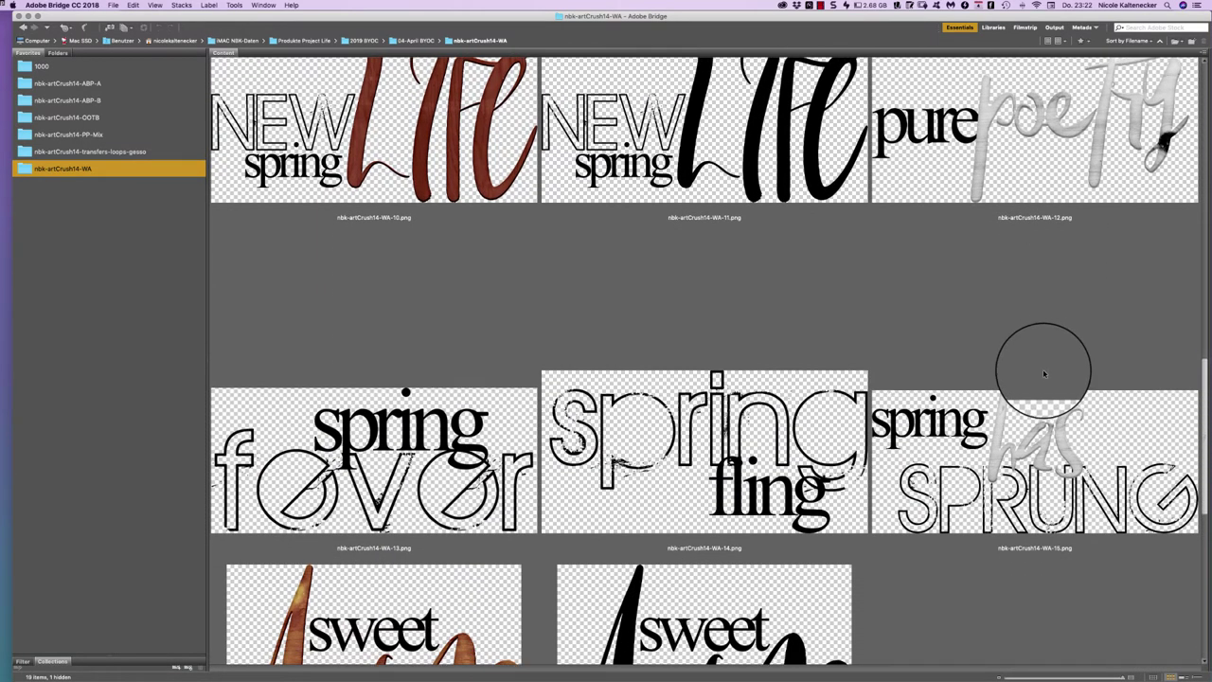
pyautogui.scroll(-13, 1044, 374)
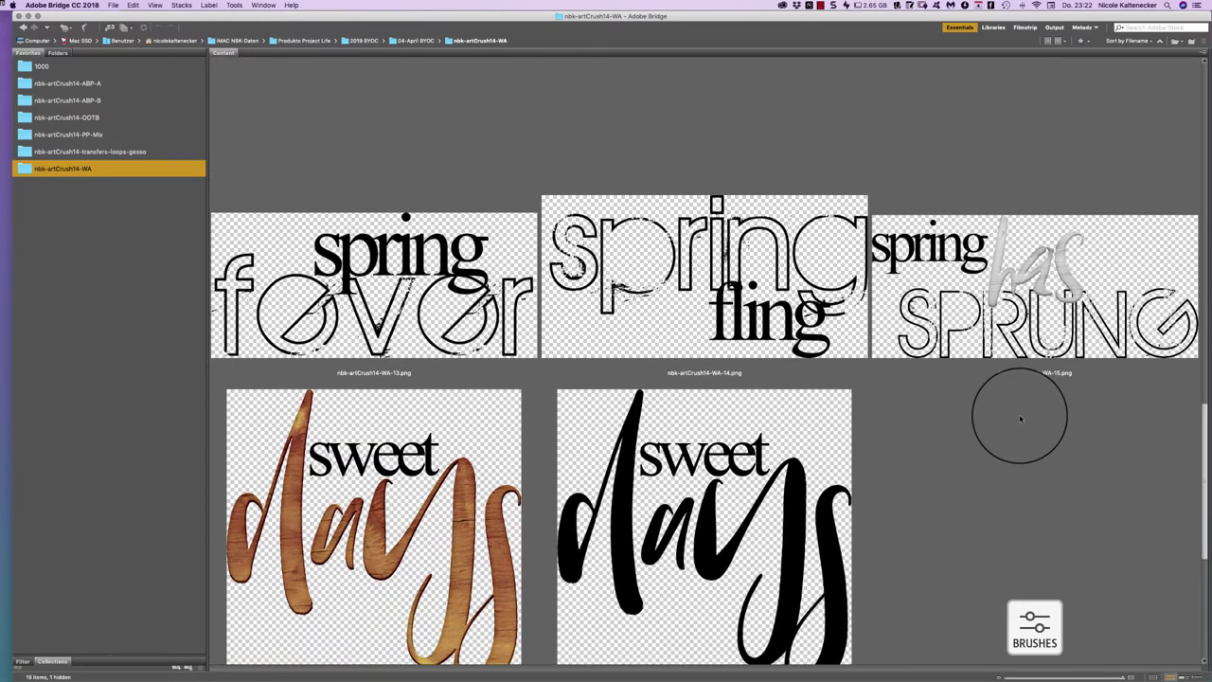
pyautogui.scroll(-20, 1017, 419)
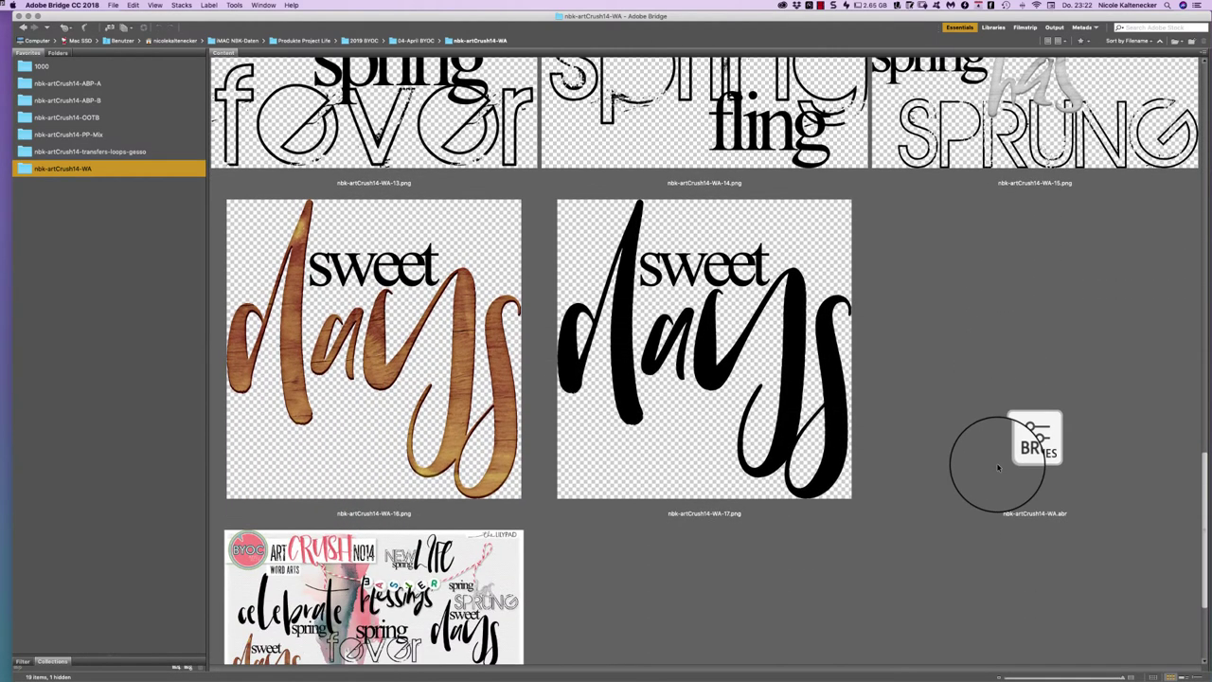
pyautogui.scroll(-2, 992, 489)
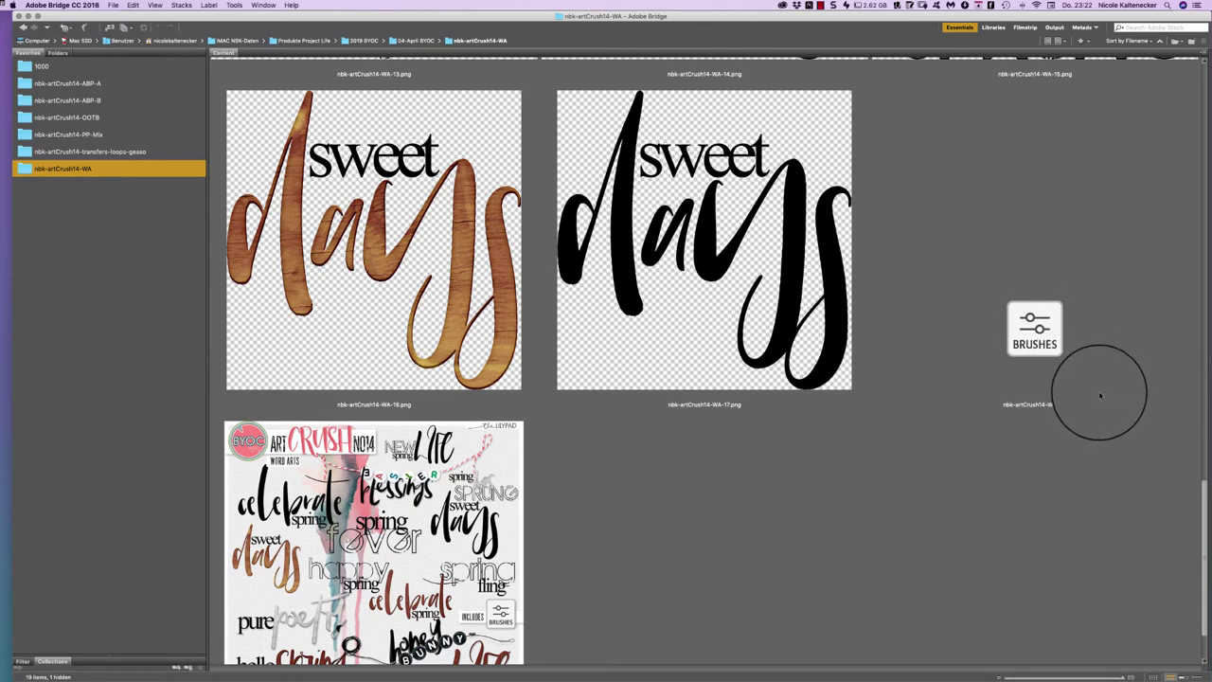
pyautogui.scroll(-2, 1198, 500)
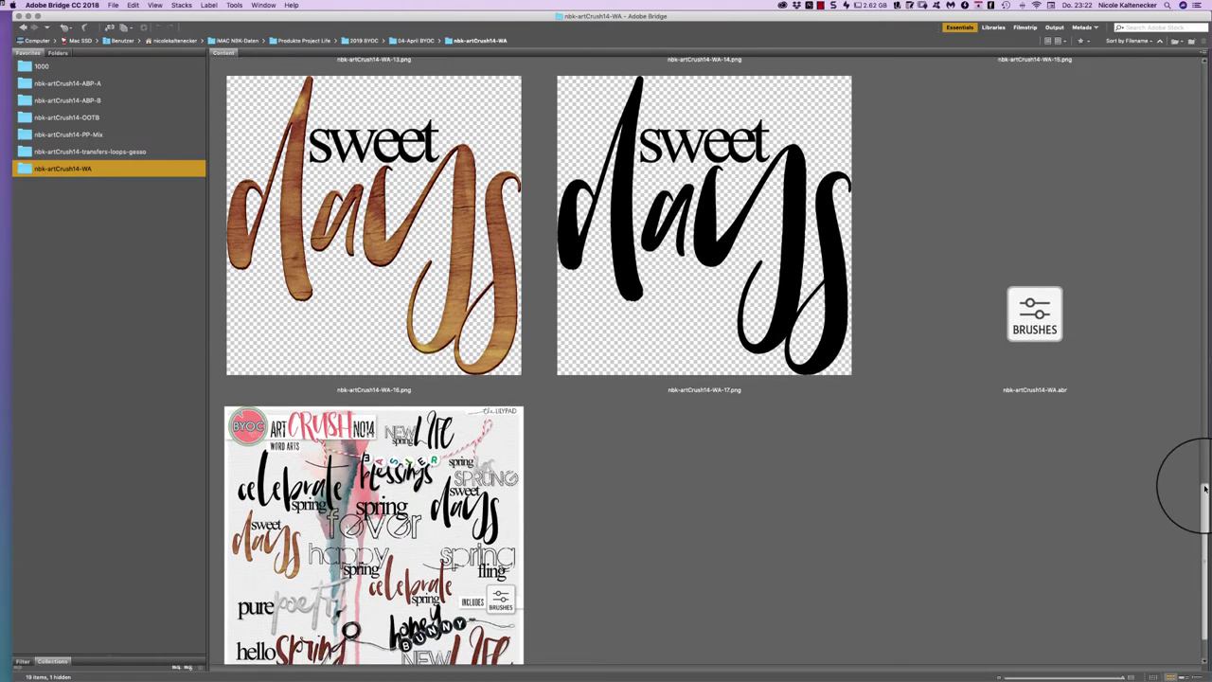
pyautogui.scroll(-2, 1183, 506)
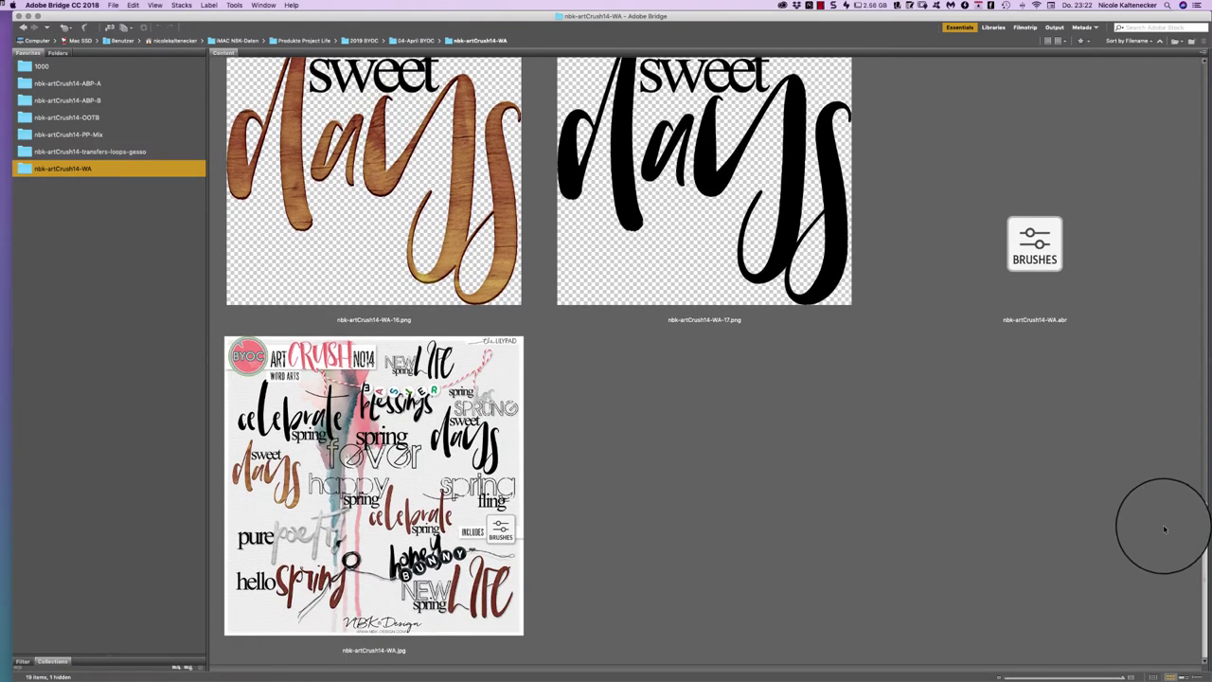
pyautogui.scroll(20, 1164, 531)
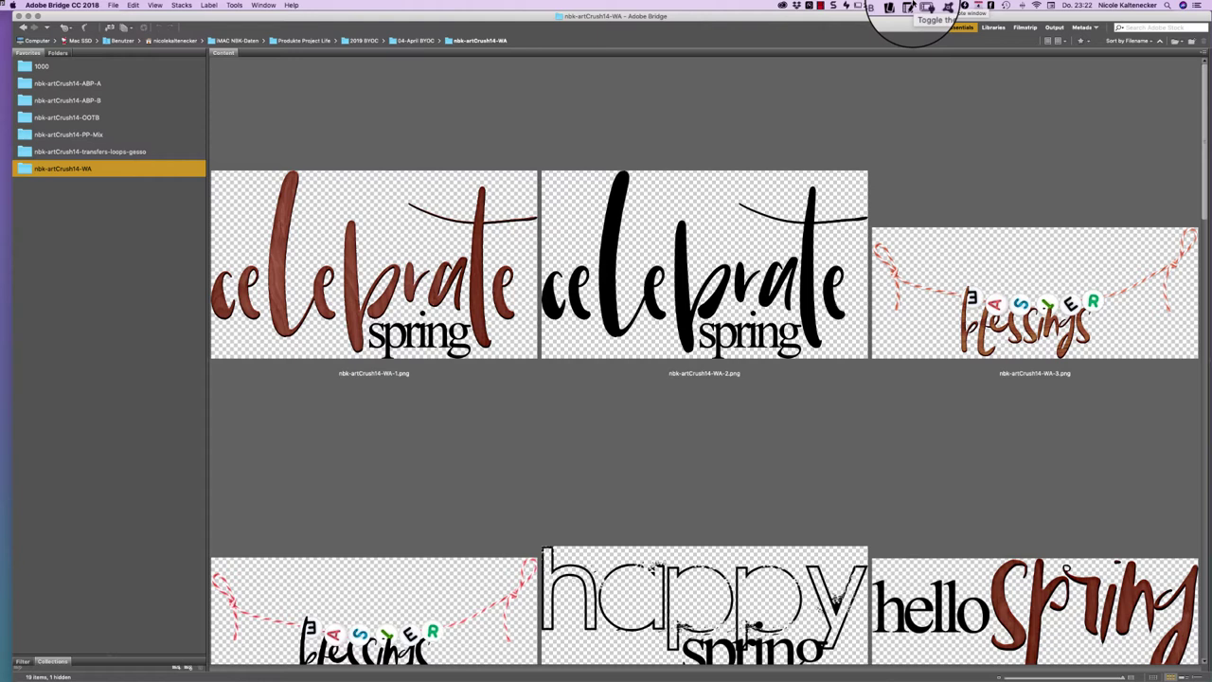
# Step: Open the nbk-artCrush14-PP-Mix folder and browse its paper thumbnails
pyautogui.click(110, 135)
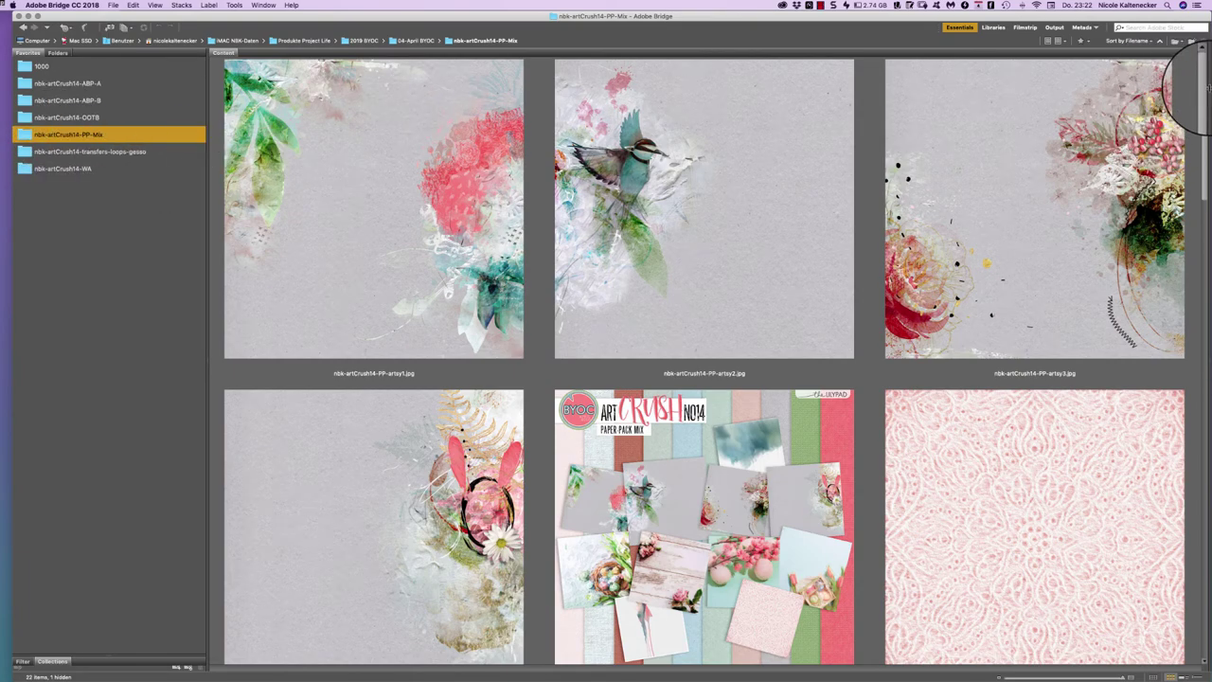
pyautogui.scroll(-1, 1203, 88)
pyautogui.scroll(-15, 1123, 236)
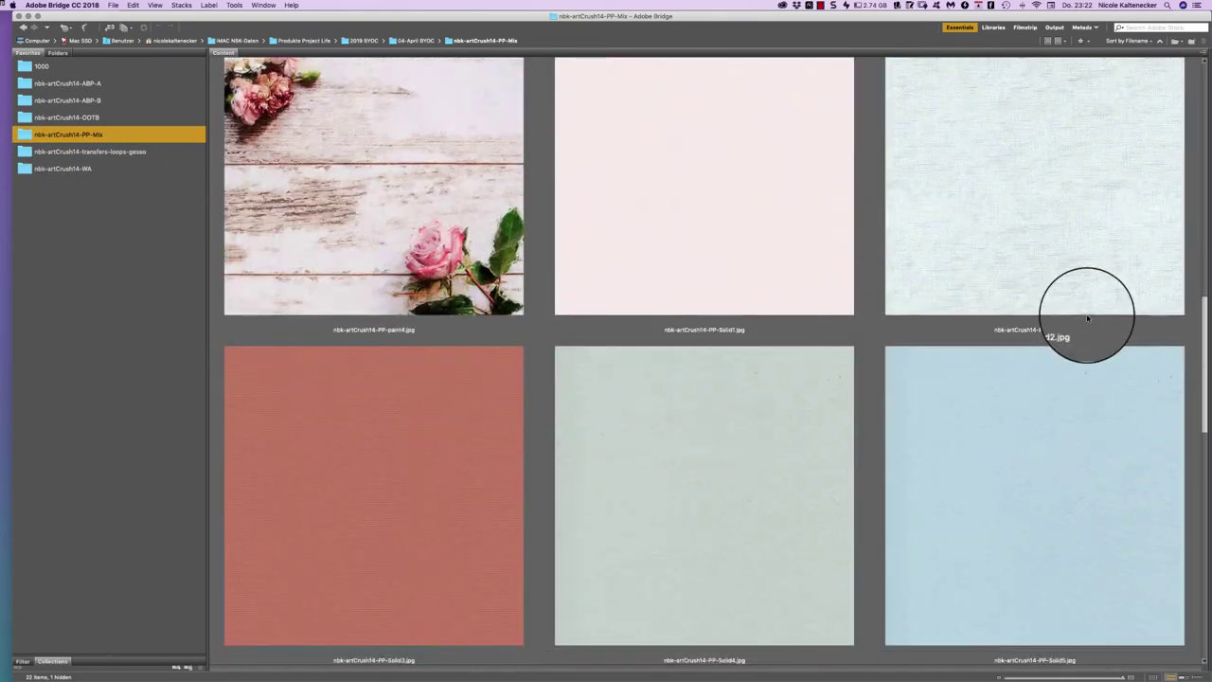
pyautogui.scroll(-10, 1087, 319)
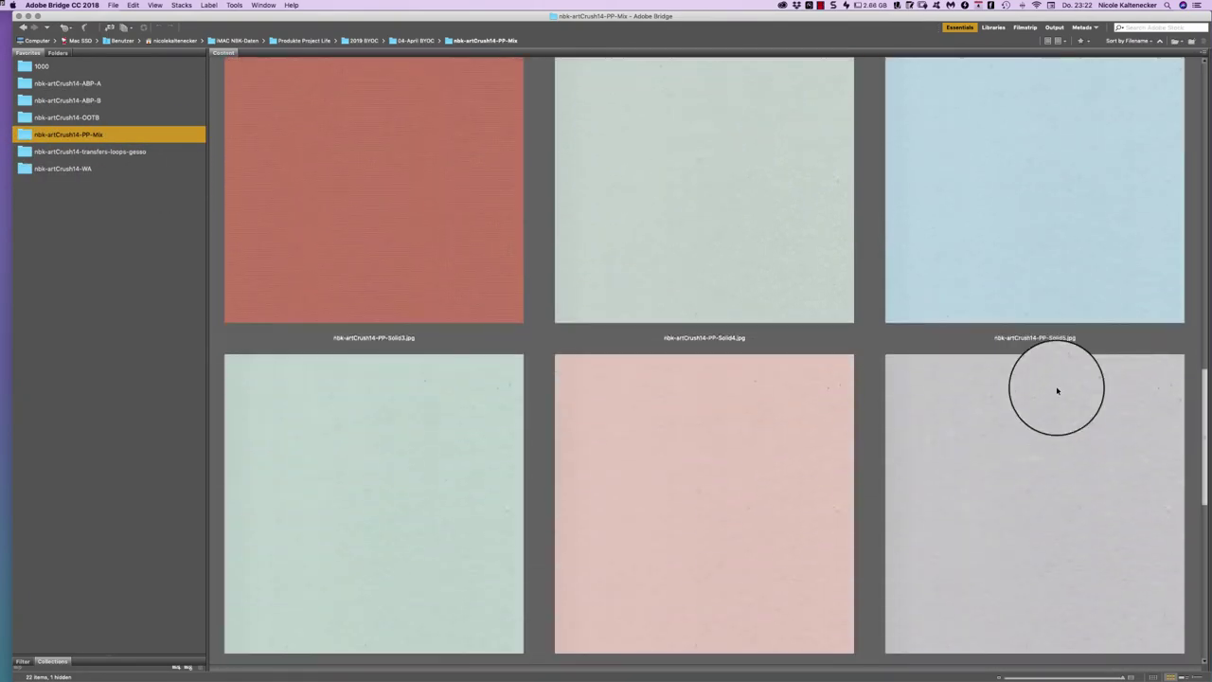
pyautogui.scroll(10, 1036, 398)
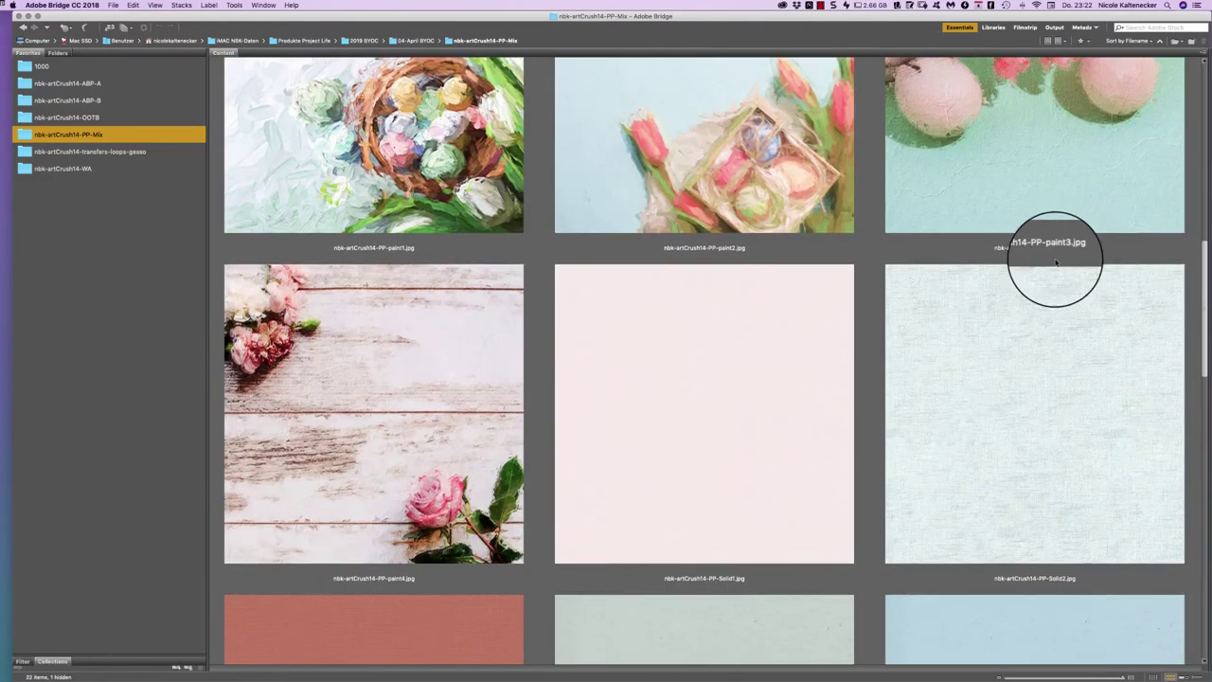
pyautogui.scroll(-4, 1036, 340)
pyautogui.scroll(3, 1036, 338)
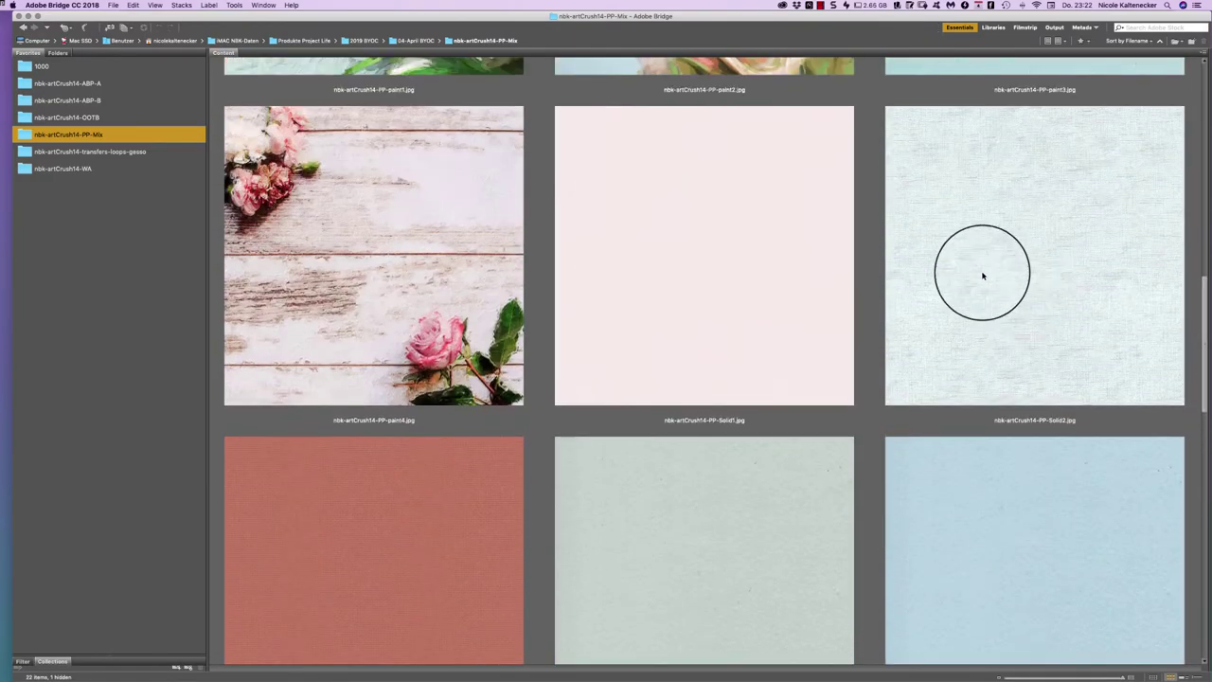
# Step: Open the pale pink Solid1 paper and drag the barn frame composite onto it
pyautogui.doubleClick(847, 243)
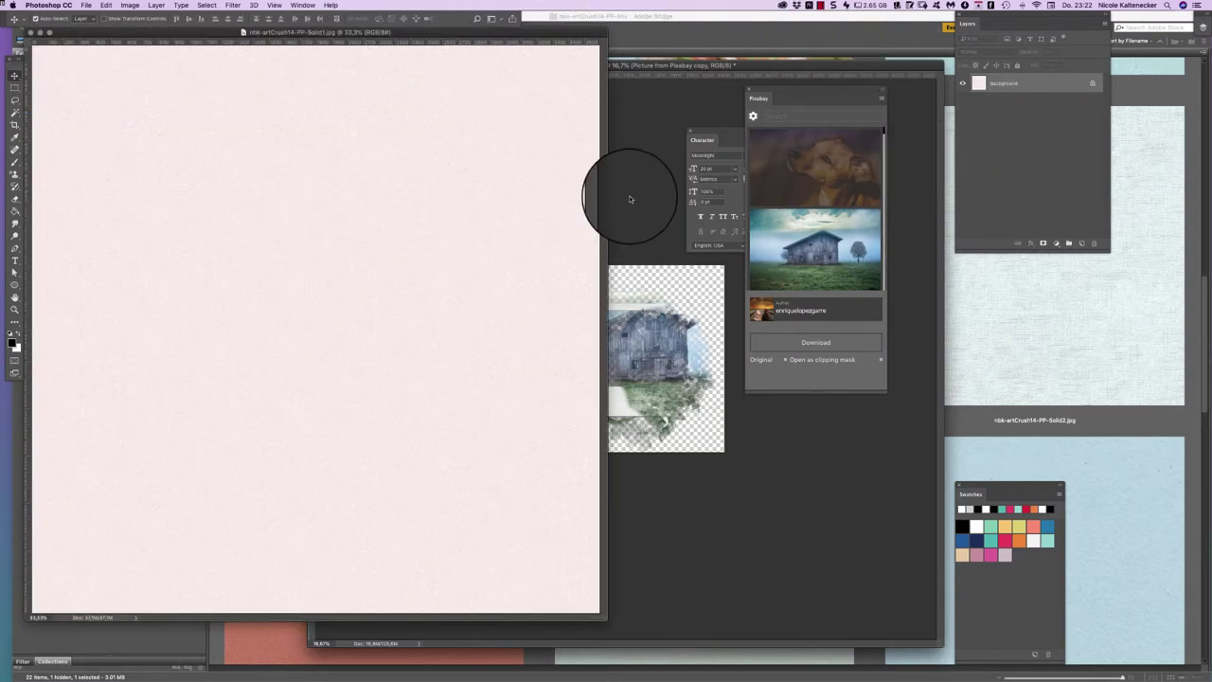
pyautogui.click(630, 199)
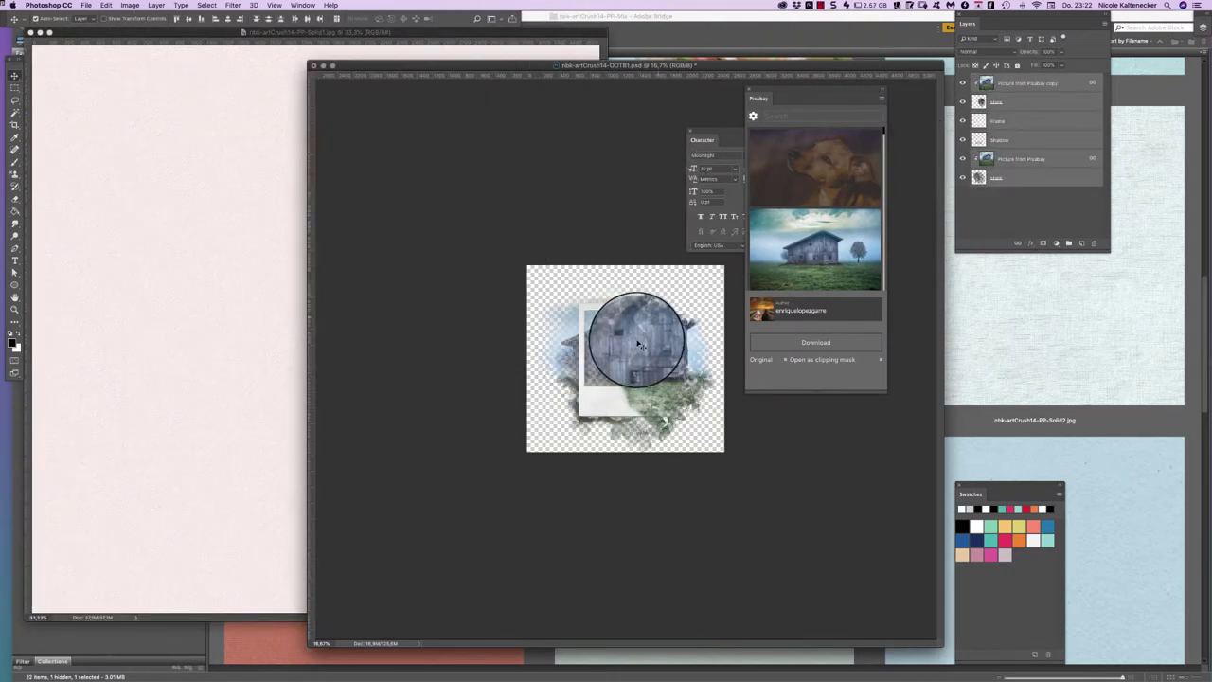
pyautogui.moveTo(642, 349); pyautogui.dragTo(357, 279)
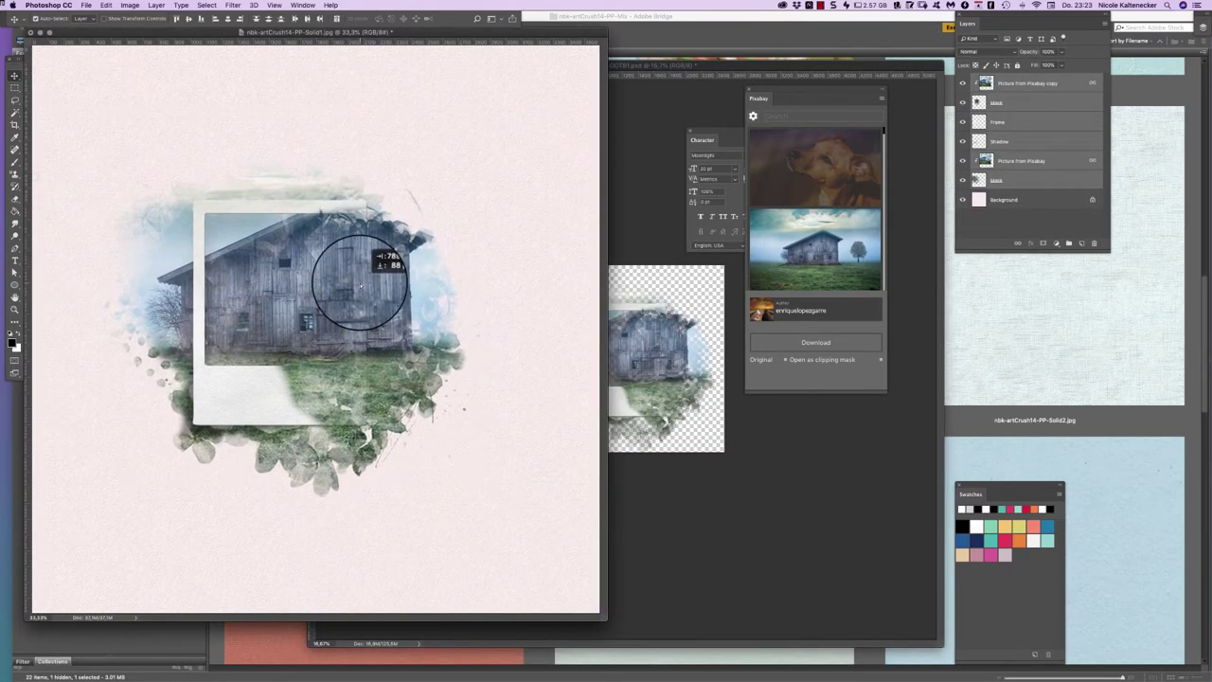
# Step: Close the frame template without saving and rearrange the pink layout window and Pixabay panel
pyautogui.click(644, 171)
pyautogui.press('super+w')
pyautogui.click(566, 220)
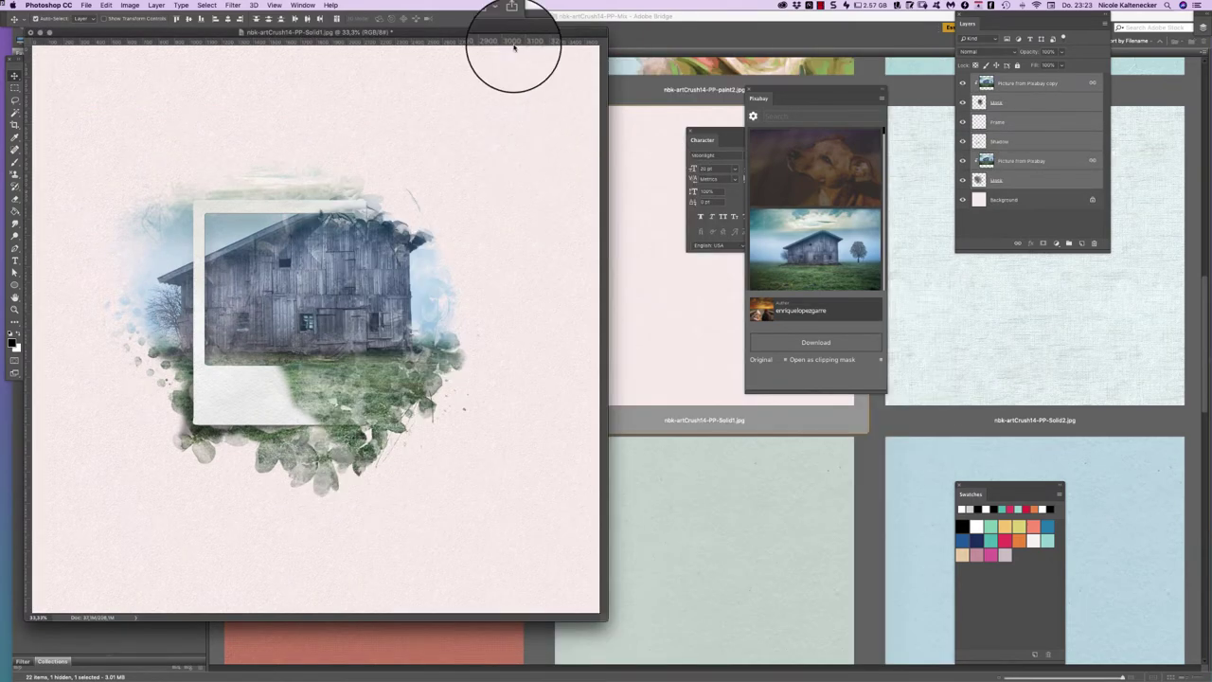
pyautogui.moveTo(508, 34); pyautogui.dragTo(755, 64)
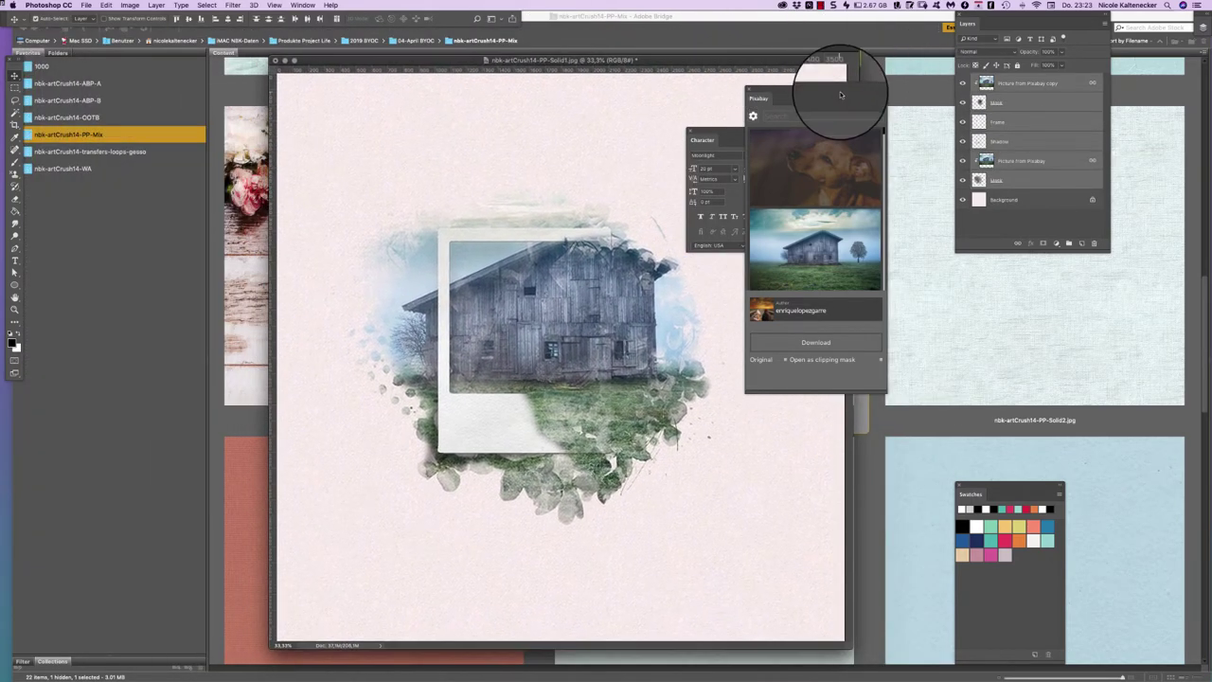
pyautogui.moveTo(828, 100); pyautogui.dragTo(1092, 297)
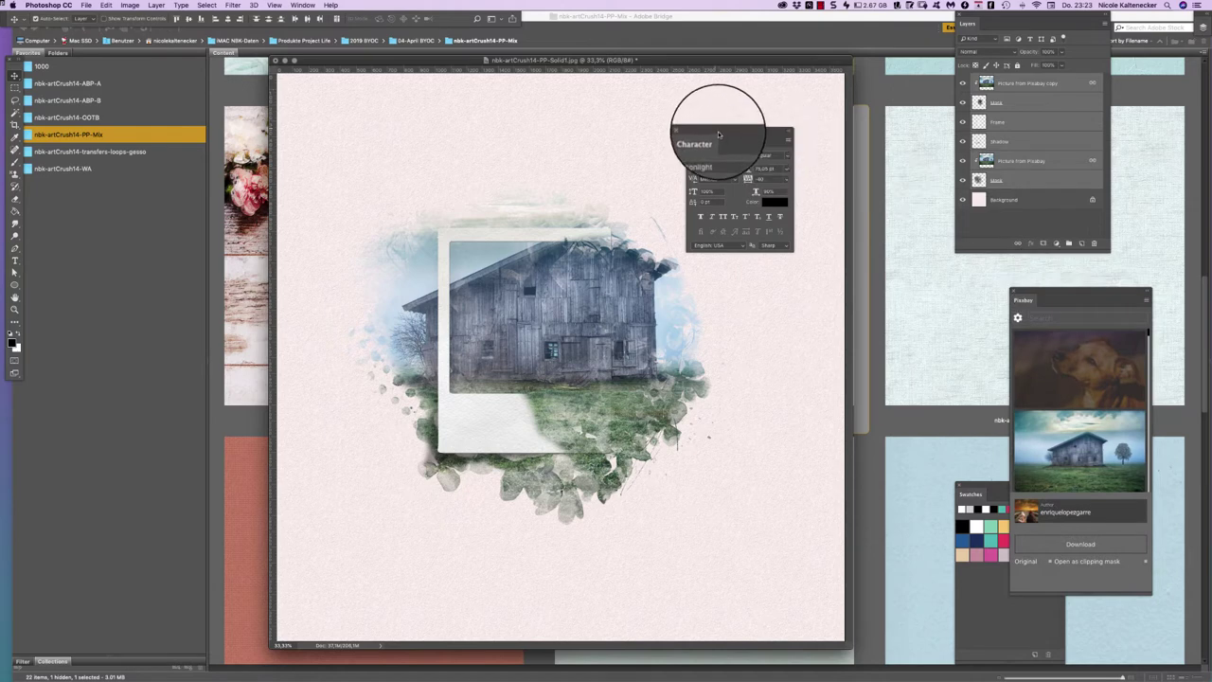
# Step: Scale the barn photo down and reposition it inside the frame with Free Transform
pyautogui.moveTo(712, 134); pyautogui.dragTo(1054, 340)
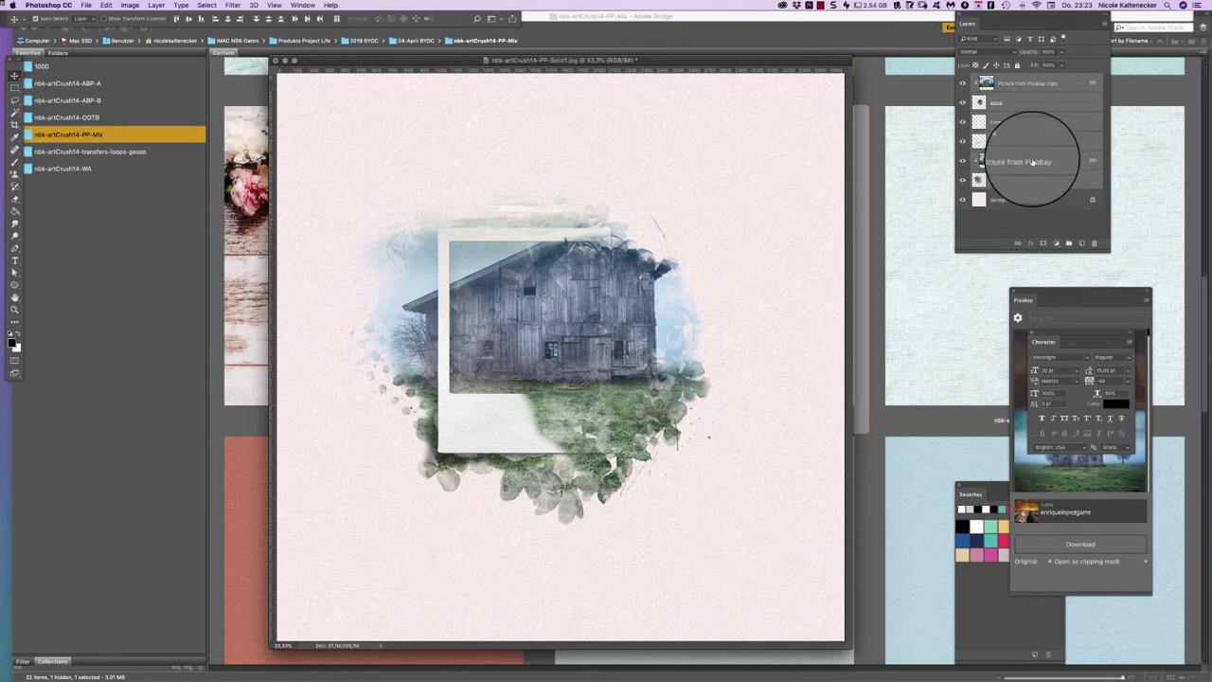
pyautogui.press('super+t')
pyautogui.moveTo(631, 266); pyautogui.dragTo(579, 284)
pyautogui.moveTo(804, 127); pyautogui.dragTo(763, 155)
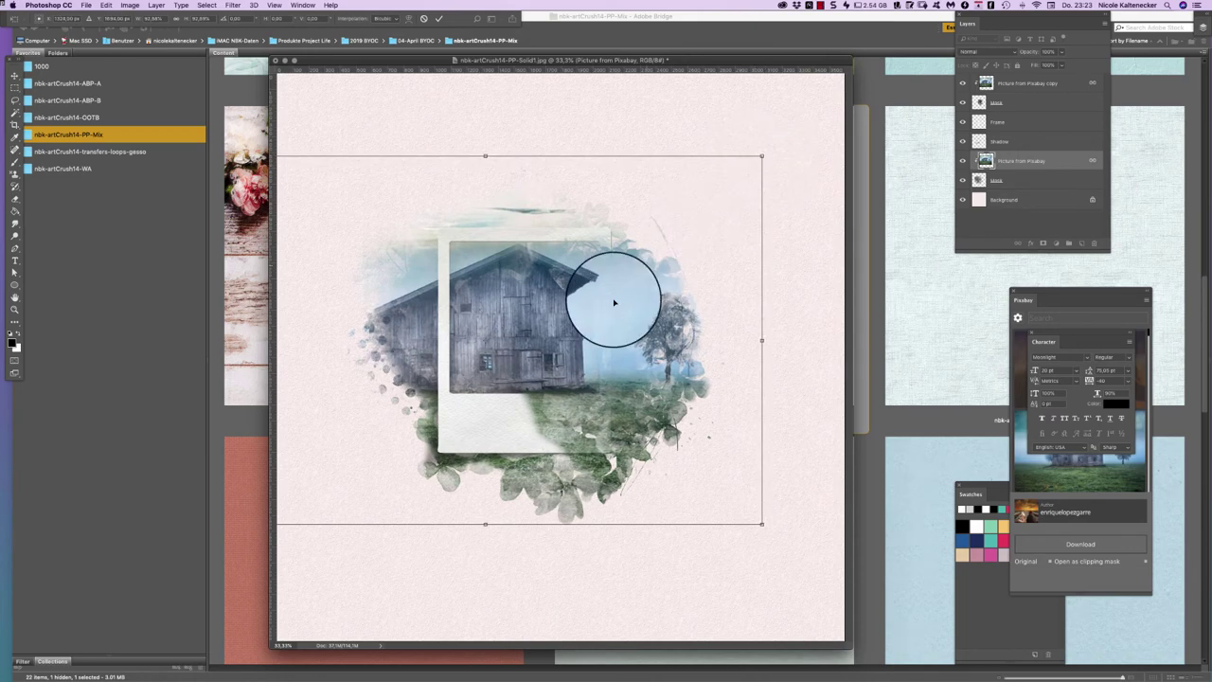
pyautogui.moveTo(590, 319); pyautogui.dragTo(608, 368)
pyautogui.press('Return')
# Step: Return to Bridge and scroll the PP-Mix folder to the watercolor papers
pyautogui.moveTo(646, 59); pyautogui.dragTo(717, 55)
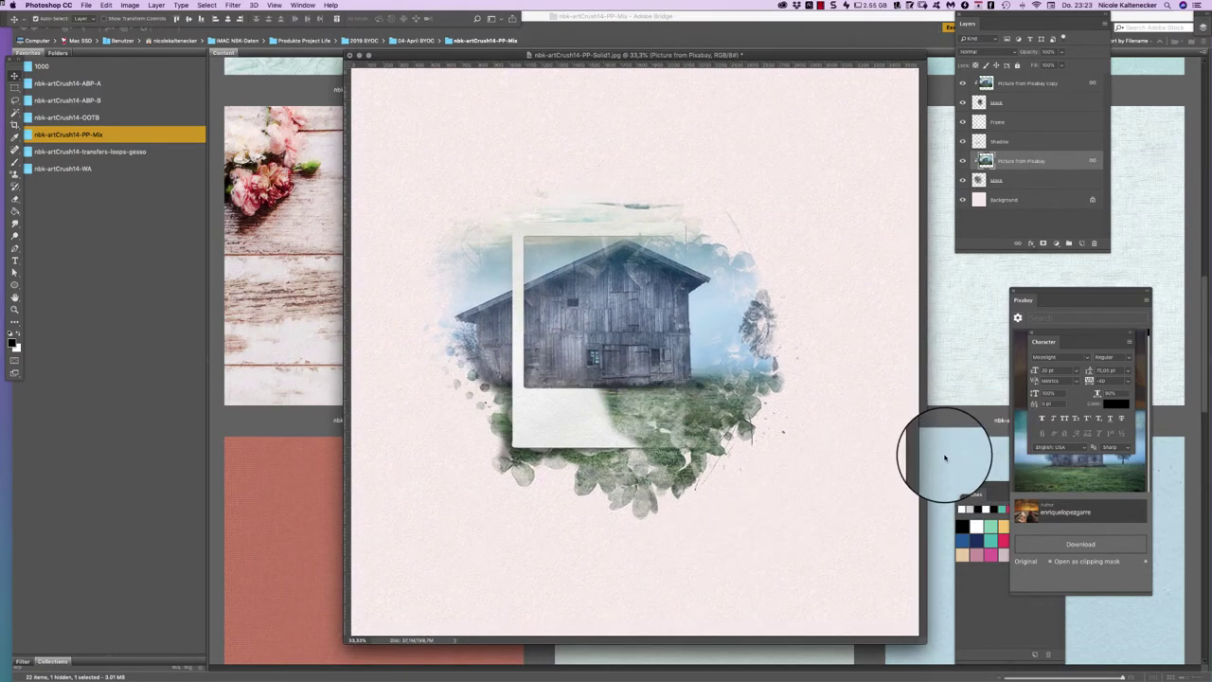
pyautogui.click(991, 450)
pyautogui.moveTo(1194, 345); pyautogui.dragTo(1064, 560)
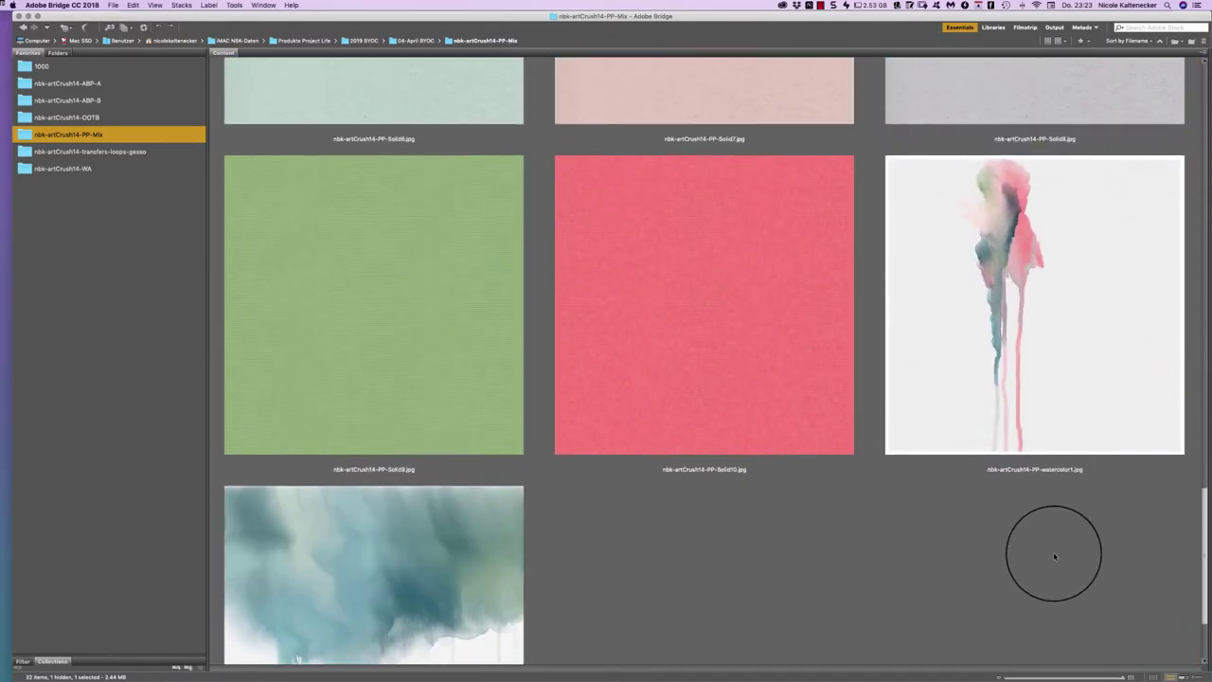
# Step: Copy the teal watercolor into the barn layout above the background and close its source file
pyautogui.click(402, 539)
pyautogui.doubleClick(403, 539)
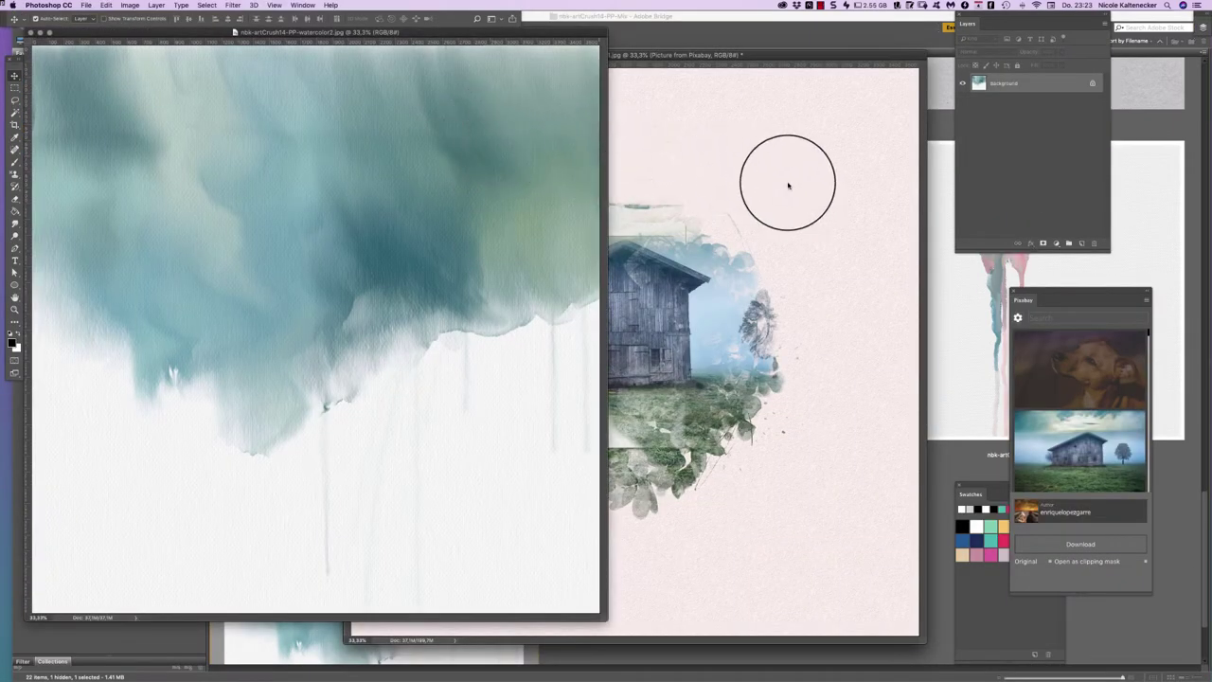
pyautogui.moveTo(787, 178); pyautogui.dragTo(790, 149)
pyautogui.moveTo(710, 123); pyautogui.dragTo(810, 104)
pyautogui.moveTo(1035, 161); pyautogui.dragTo(1029, 203)
pyautogui.click(233, 405)
pyautogui.press('super+w')
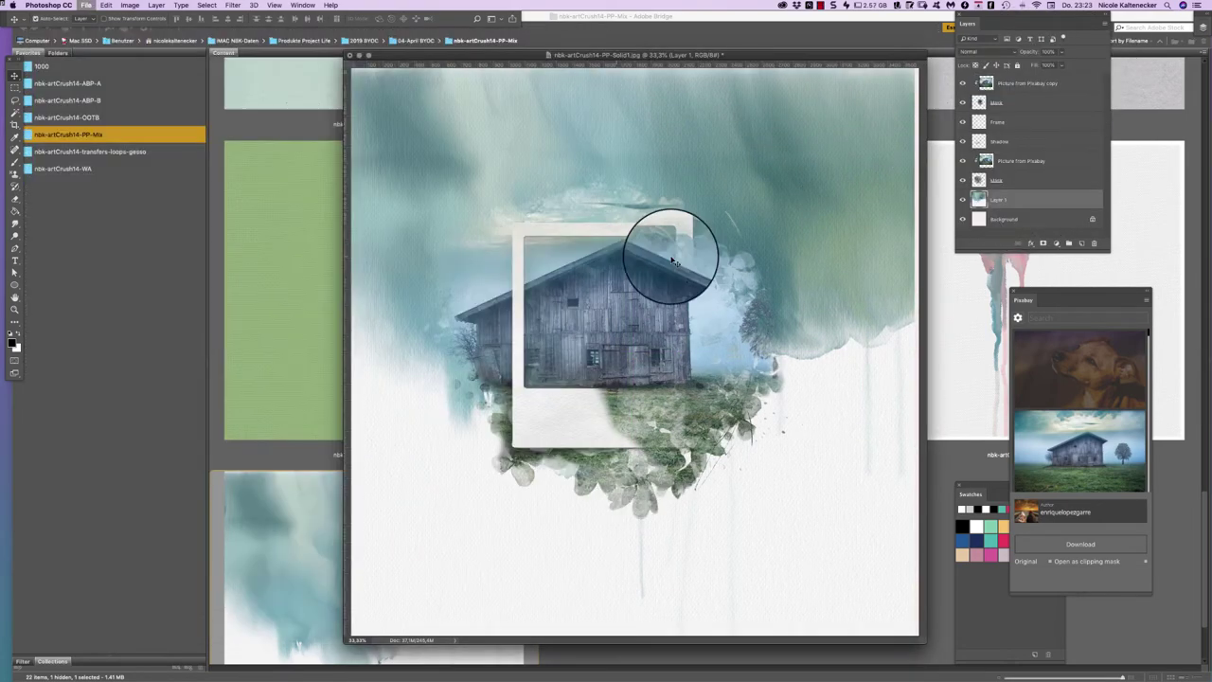
# Step: Try Multiply, Color Burn and Overlay on the watercolor, settling on Linear Burn
pyautogui.click(993, 54)
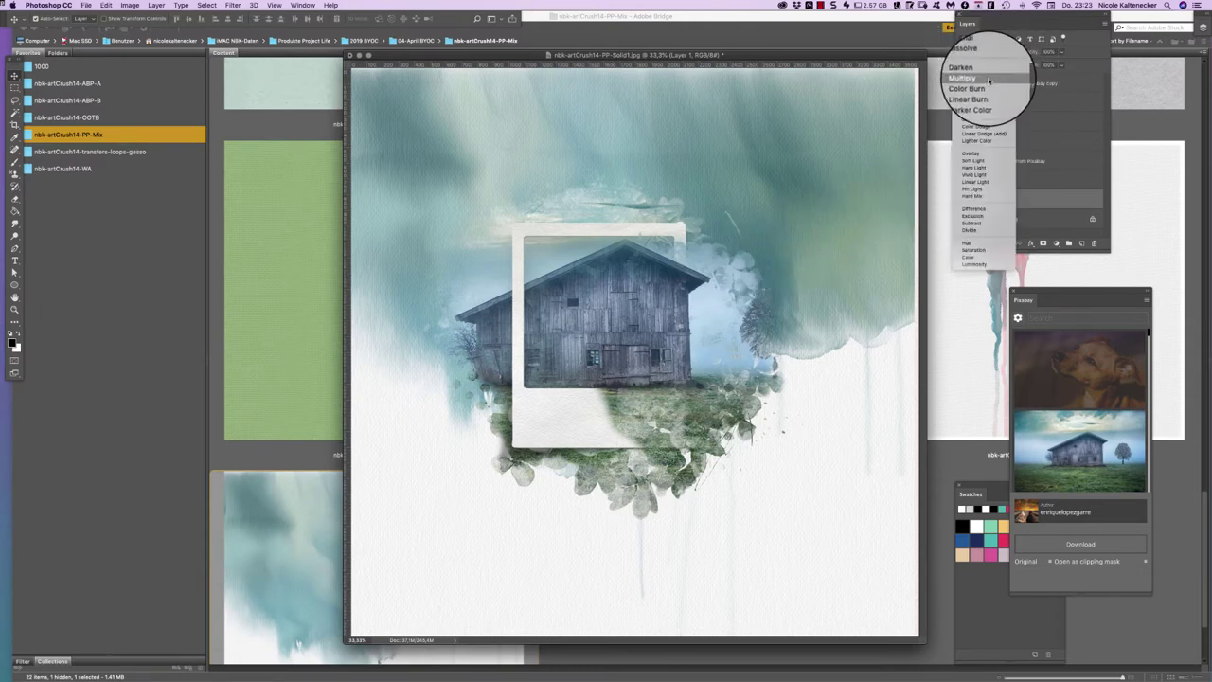
pyautogui.click(989, 84)
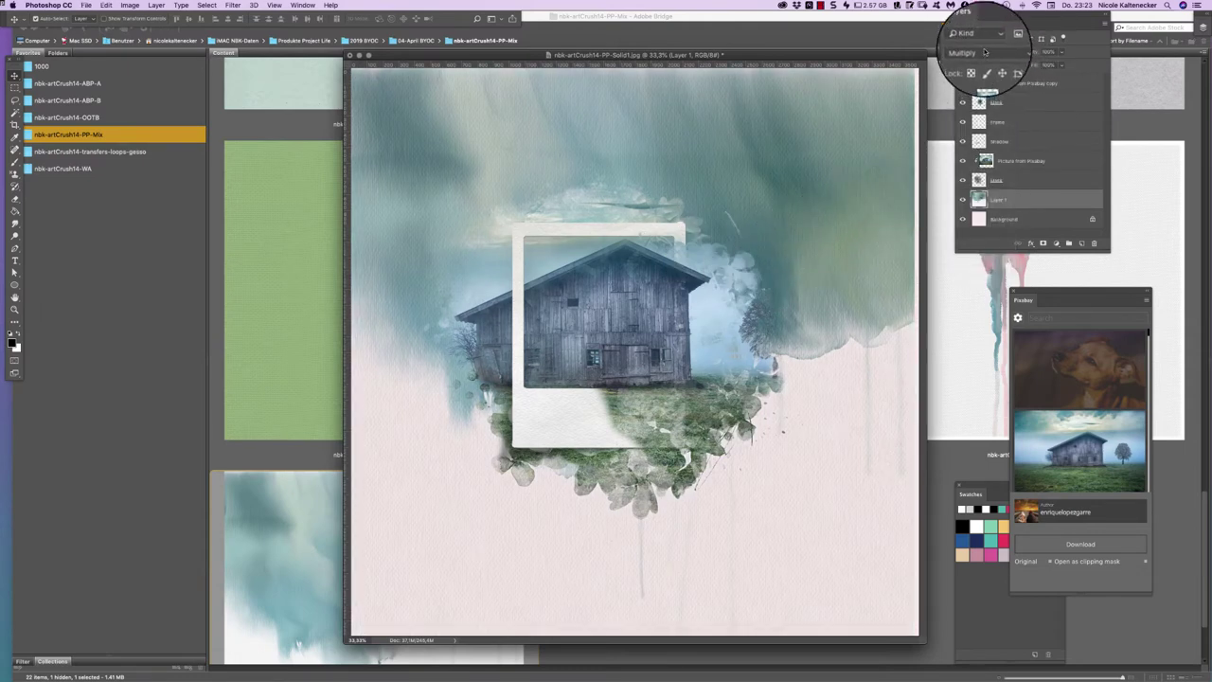
pyautogui.click(983, 52)
pyautogui.click(989, 60)
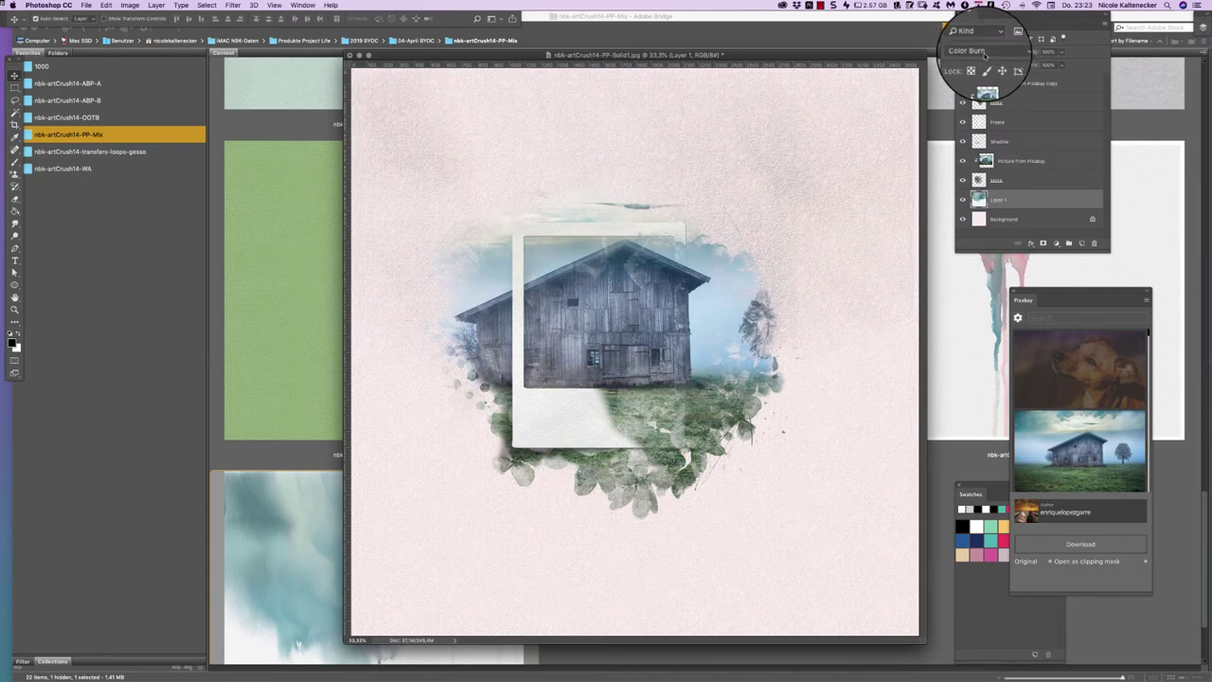
pyautogui.click(986, 54)
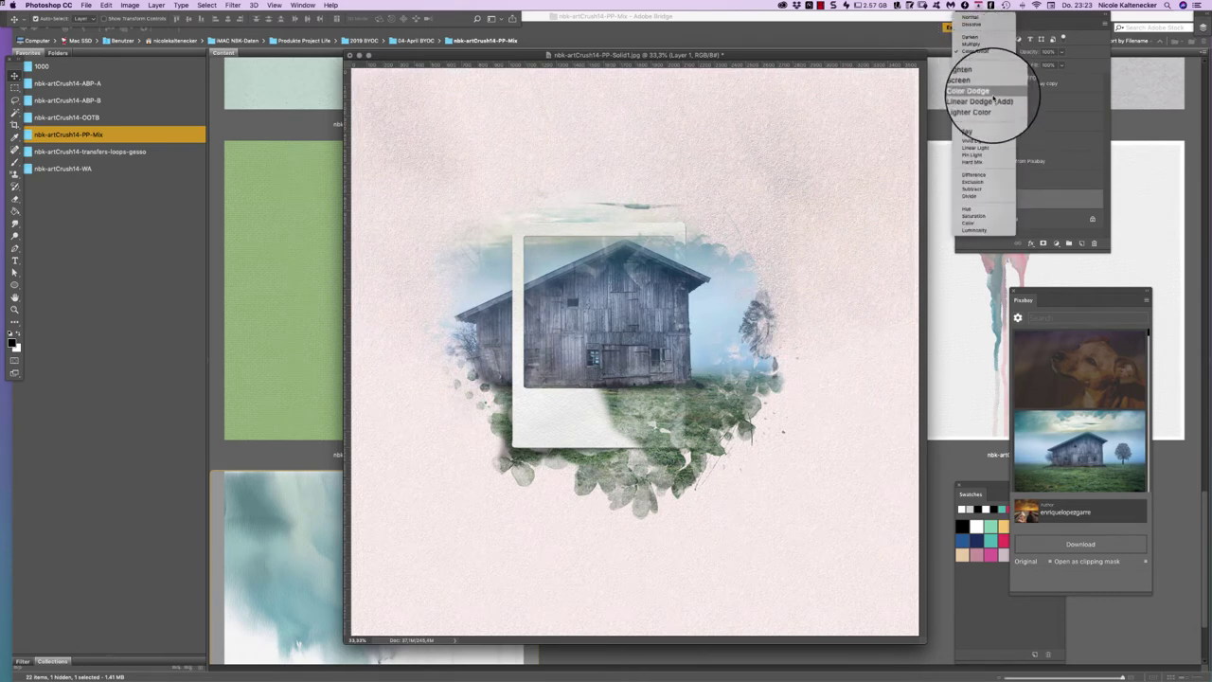
pyautogui.click(996, 121)
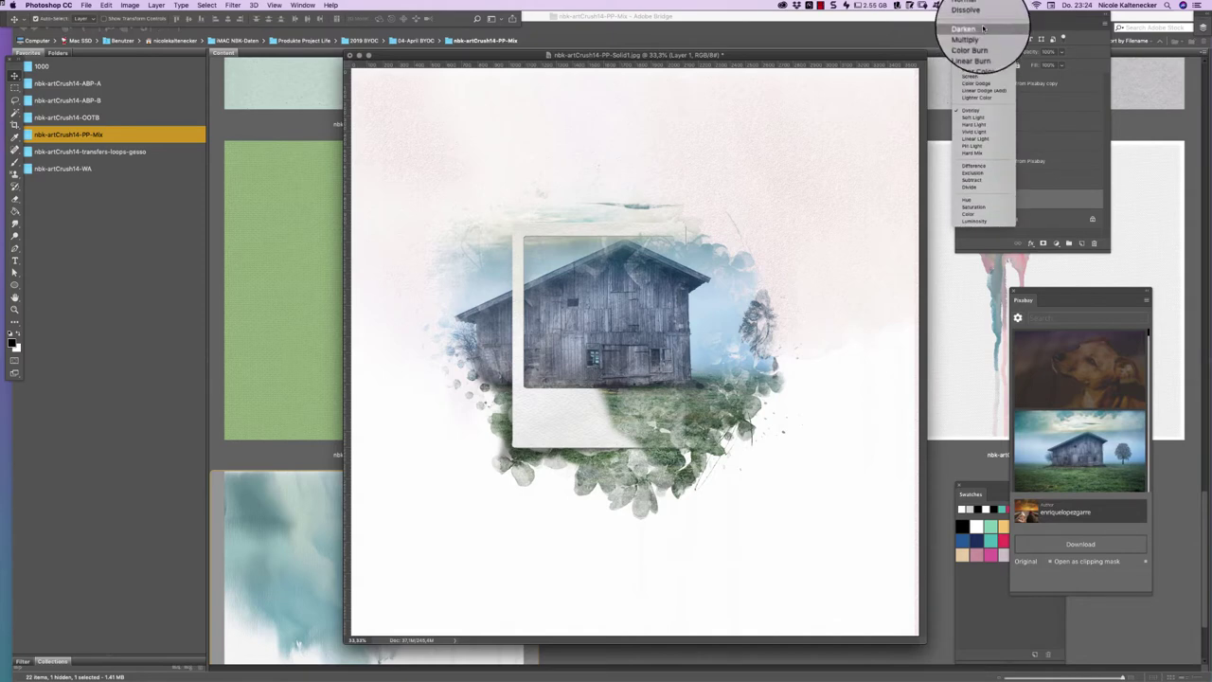
pyautogui.click(986, 52)
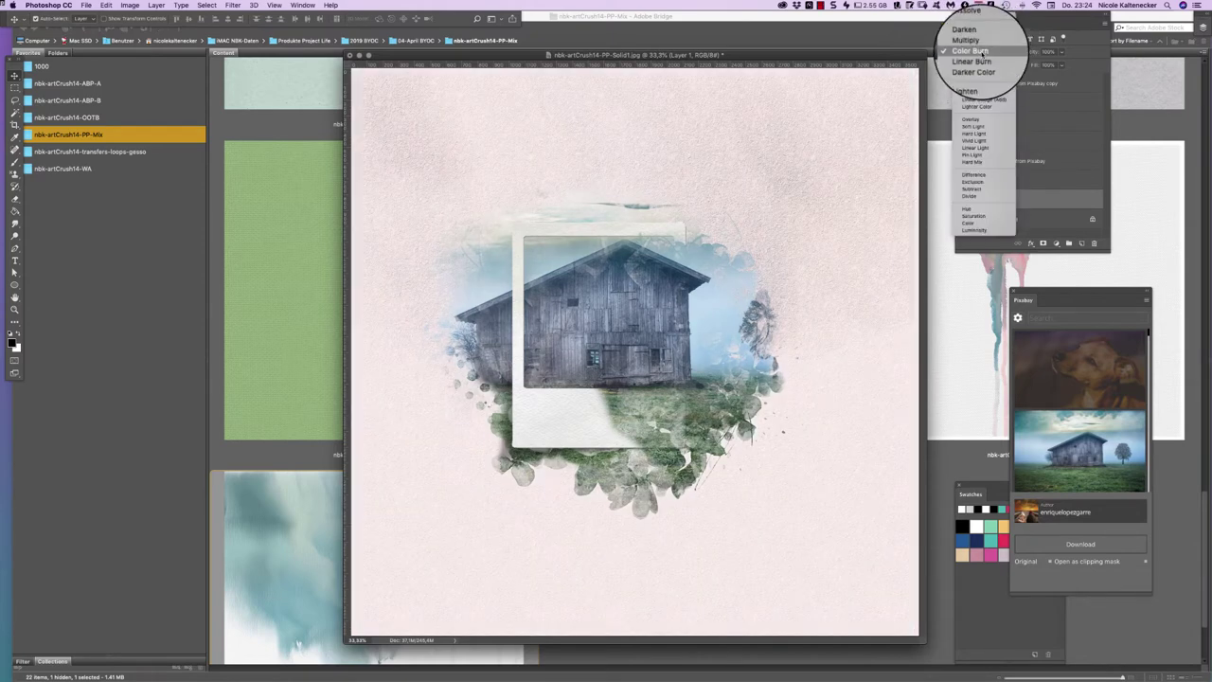
pyautogui.click(986, 58)
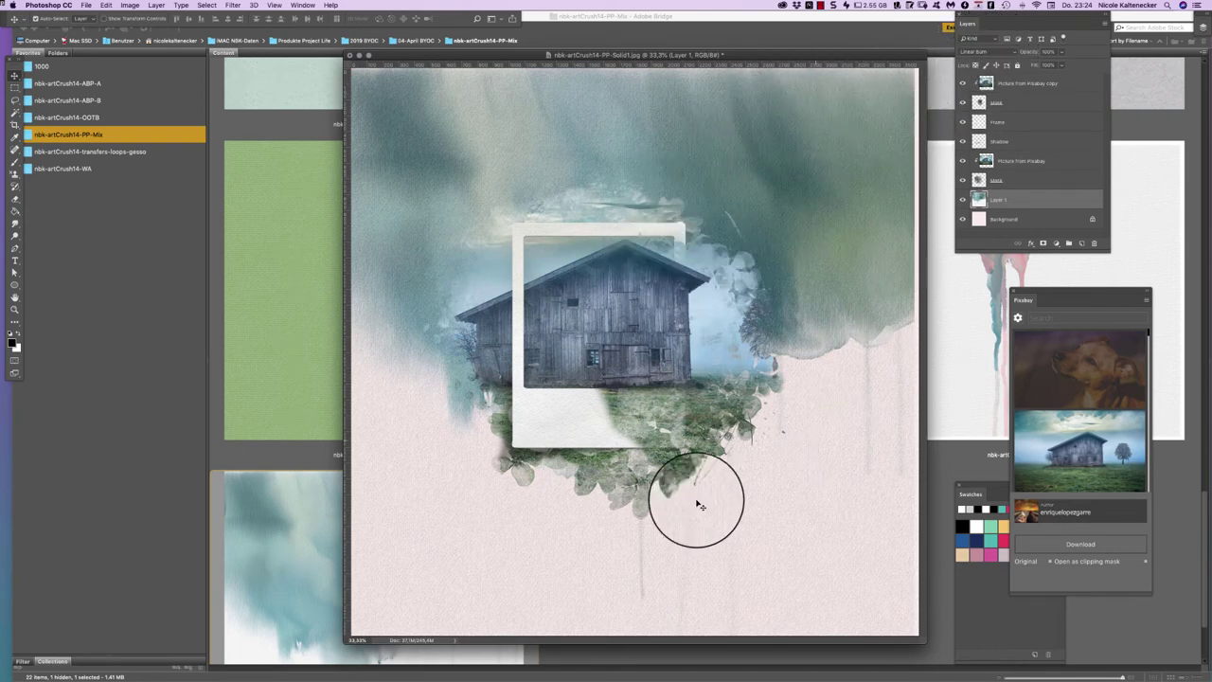
# Step: Zoom out, enlarge the teal watercolor toward the top-right, then return to Bridge
pyautogui.moveTo(698, 54); pyautogui.dragTo(703, 63)
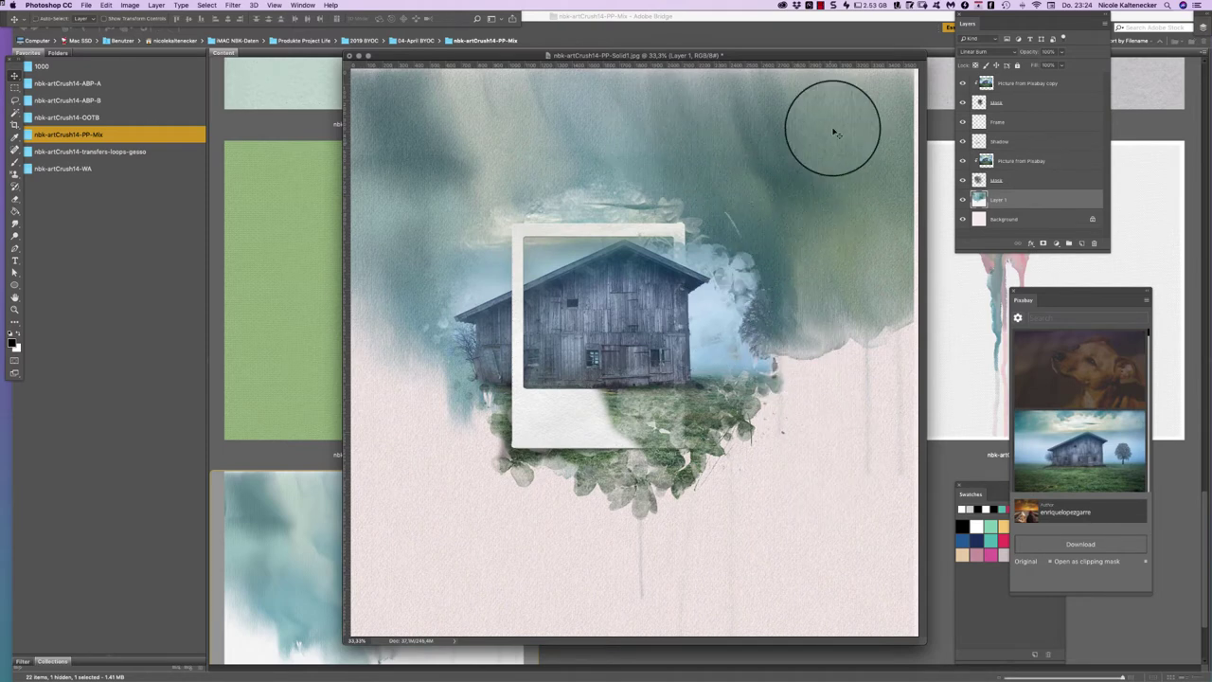
pyautogui.press('super+minus')
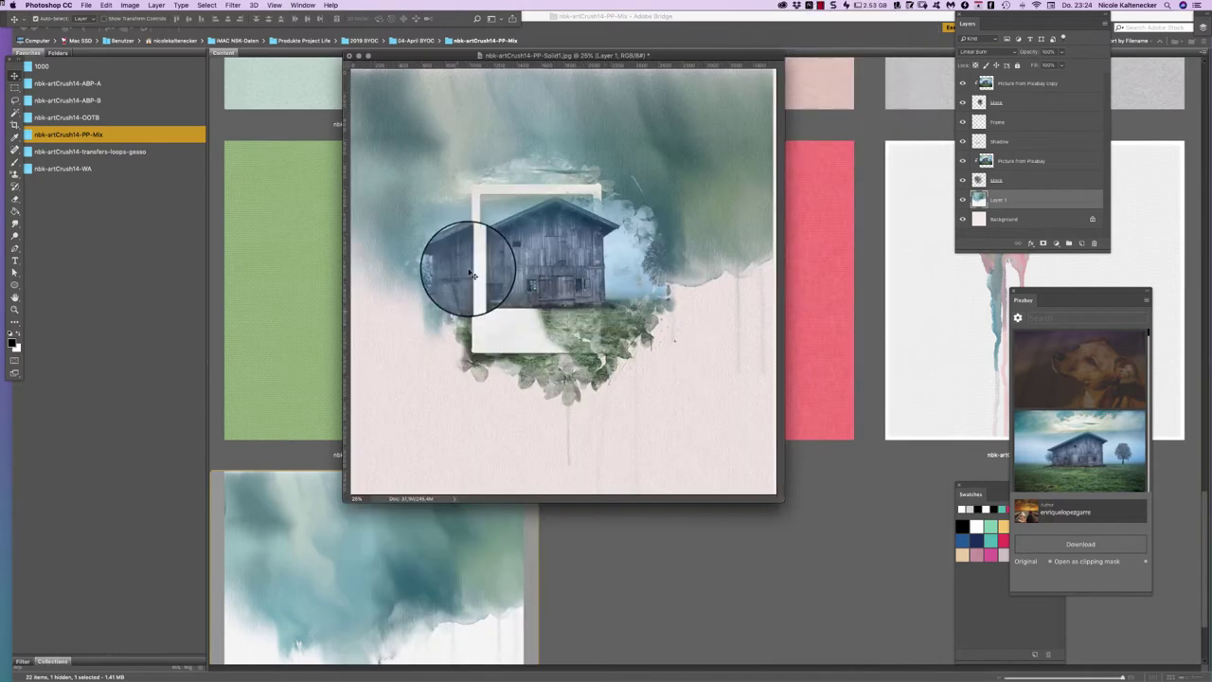
pyautogui.moveTo(783, 501); pyautogui.dragTo(956, 676)
pyautogui.press('super+t')
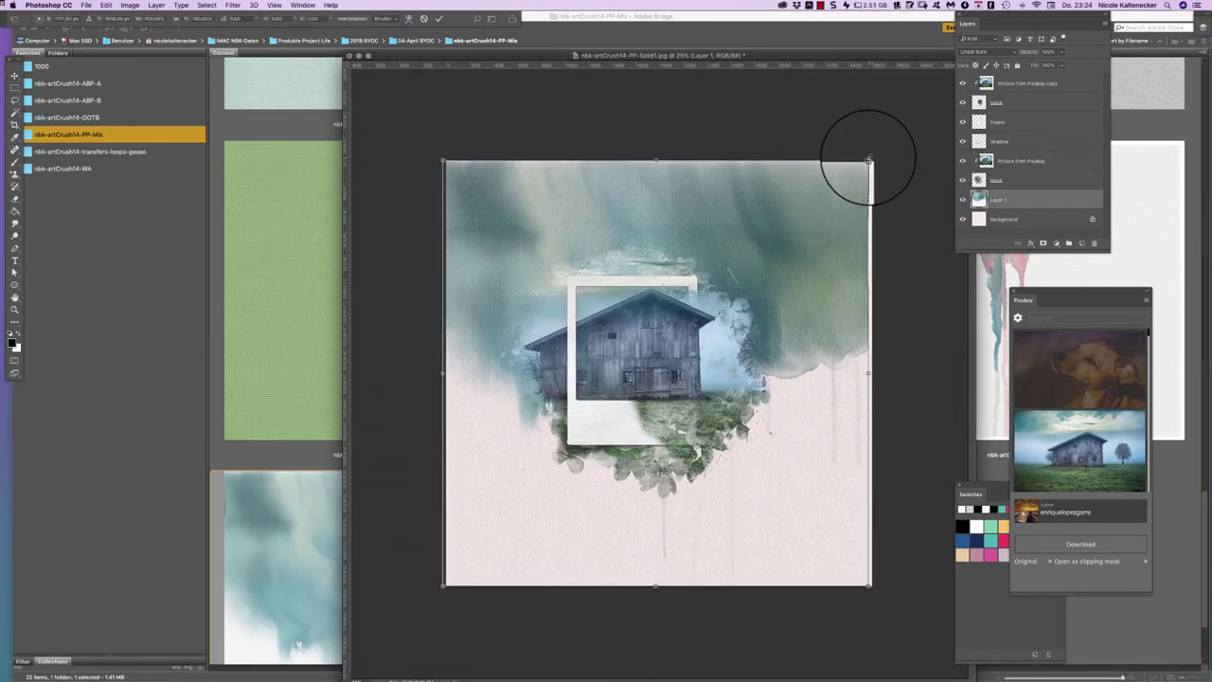
pyautogui.moveTo(868, 161); pyautogui.dragTo(879, 151)
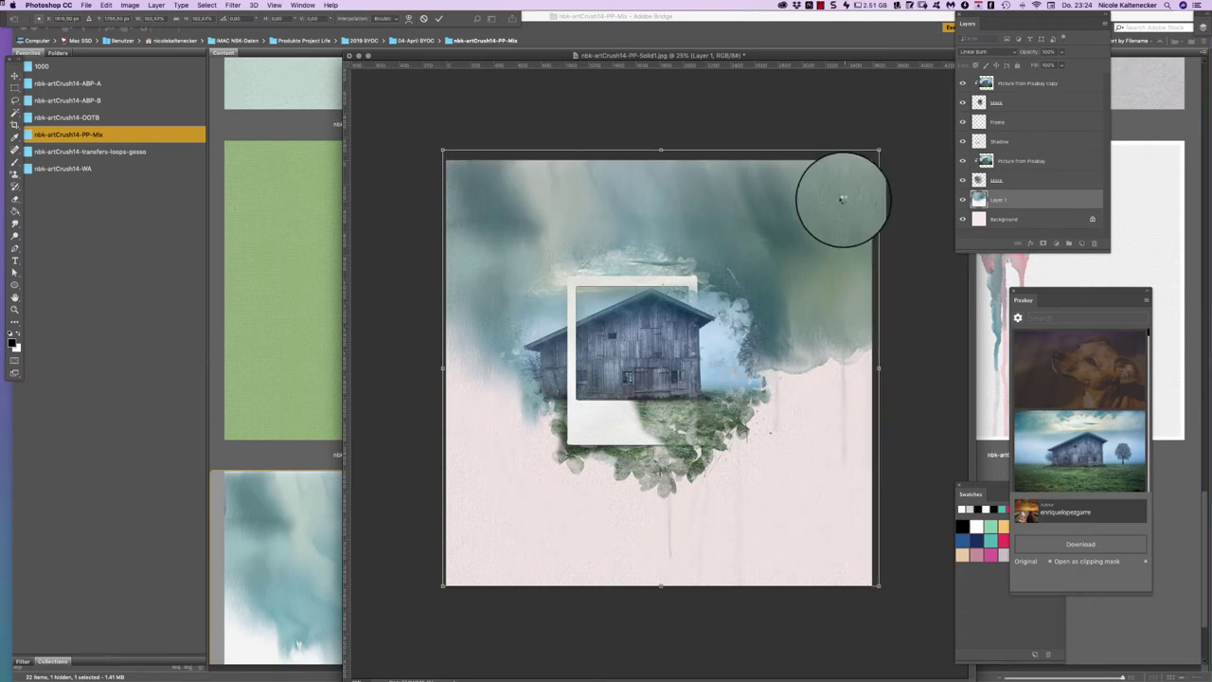
pyautogui.press('Return')
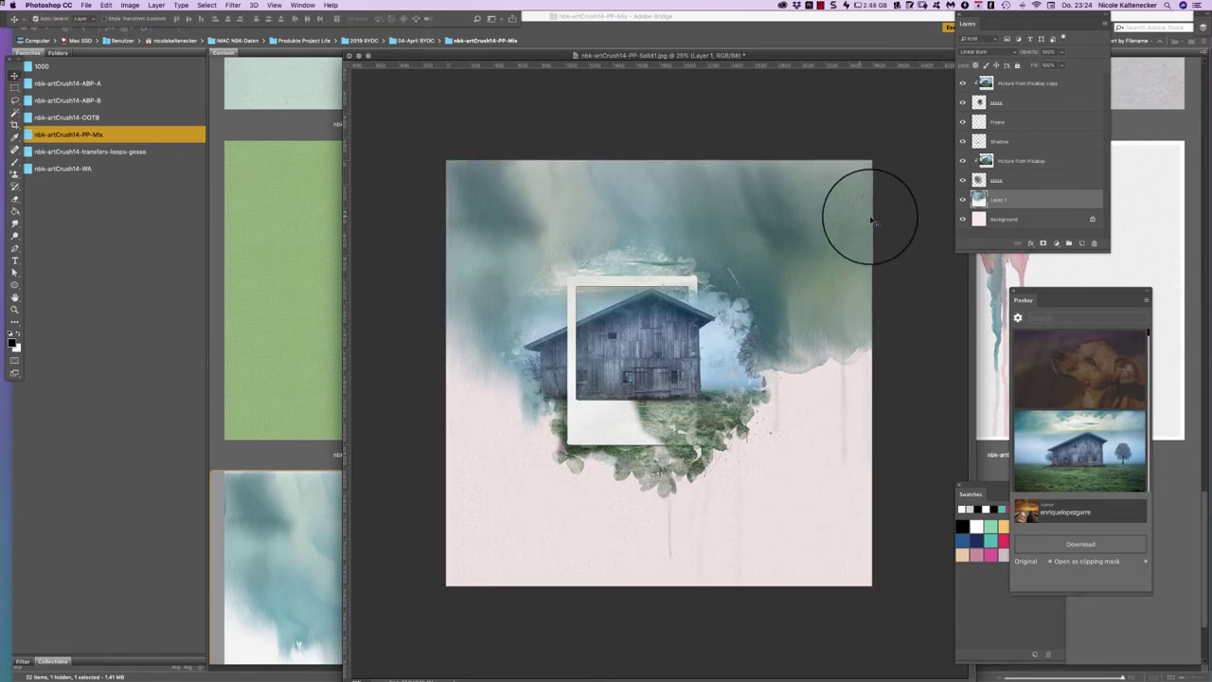
pyautogui.click(1006, 162)
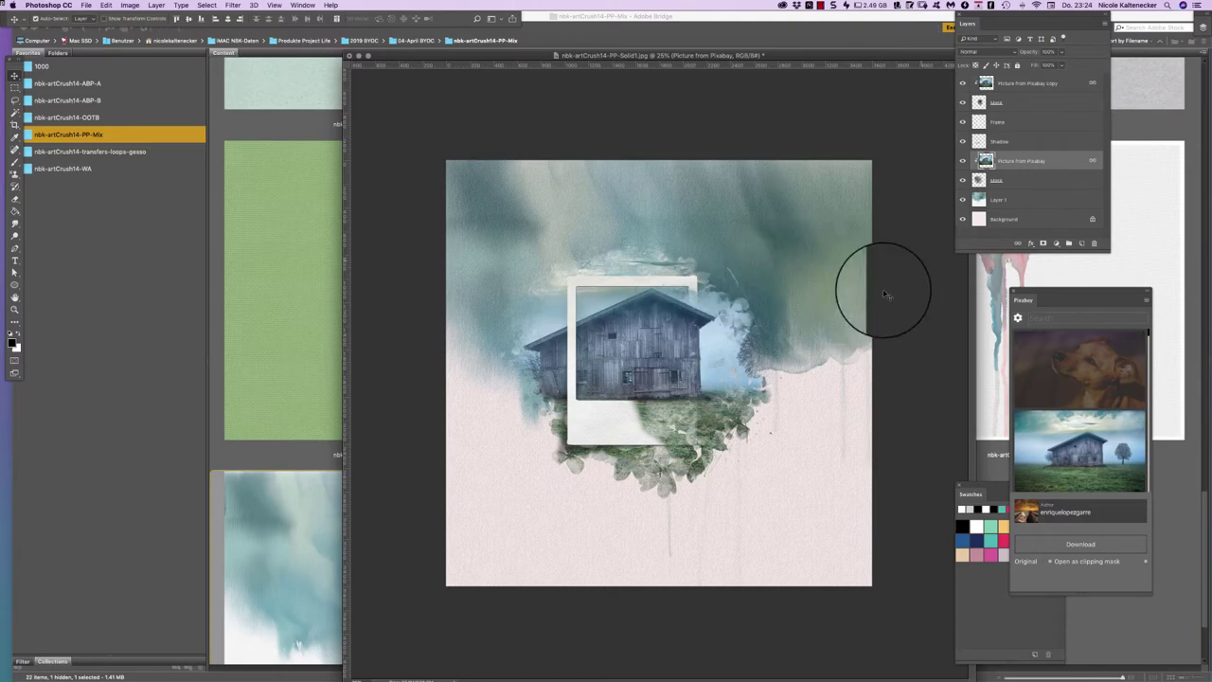
pyautogui.click(287, 432)
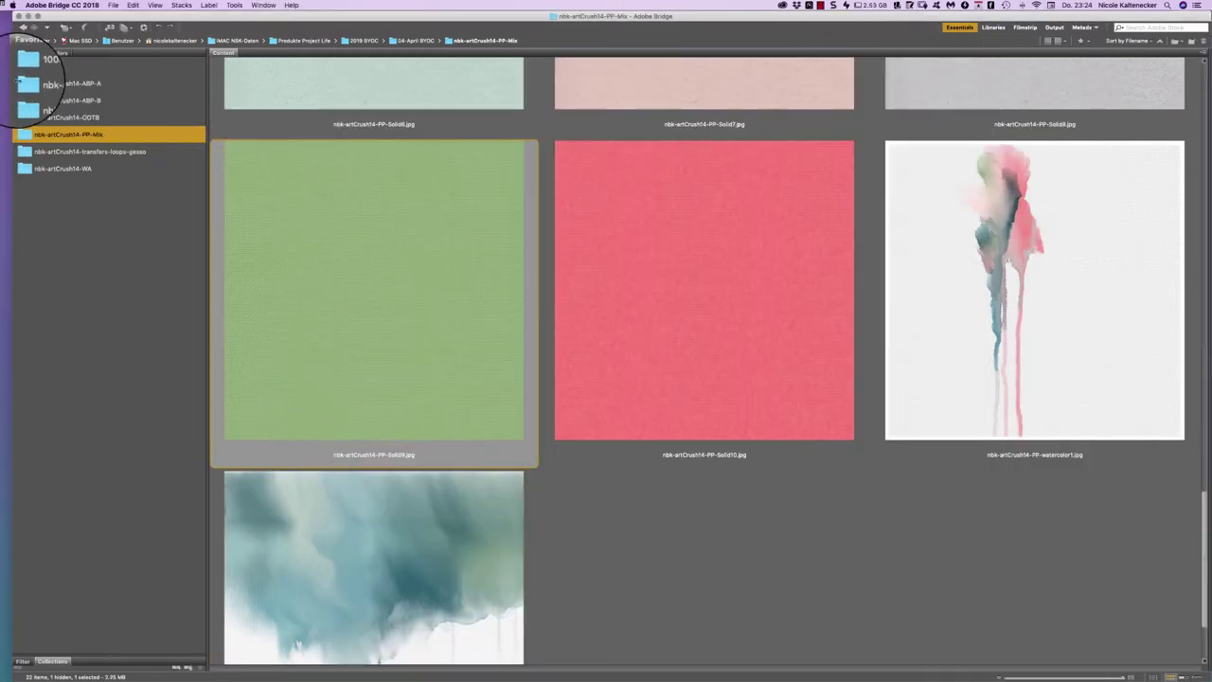
# Step: Open the nbk-artCrush14-ABP-A folder and drag the teal artsybit8 into the Photoshop layout
pyautogui.click(116, 83)
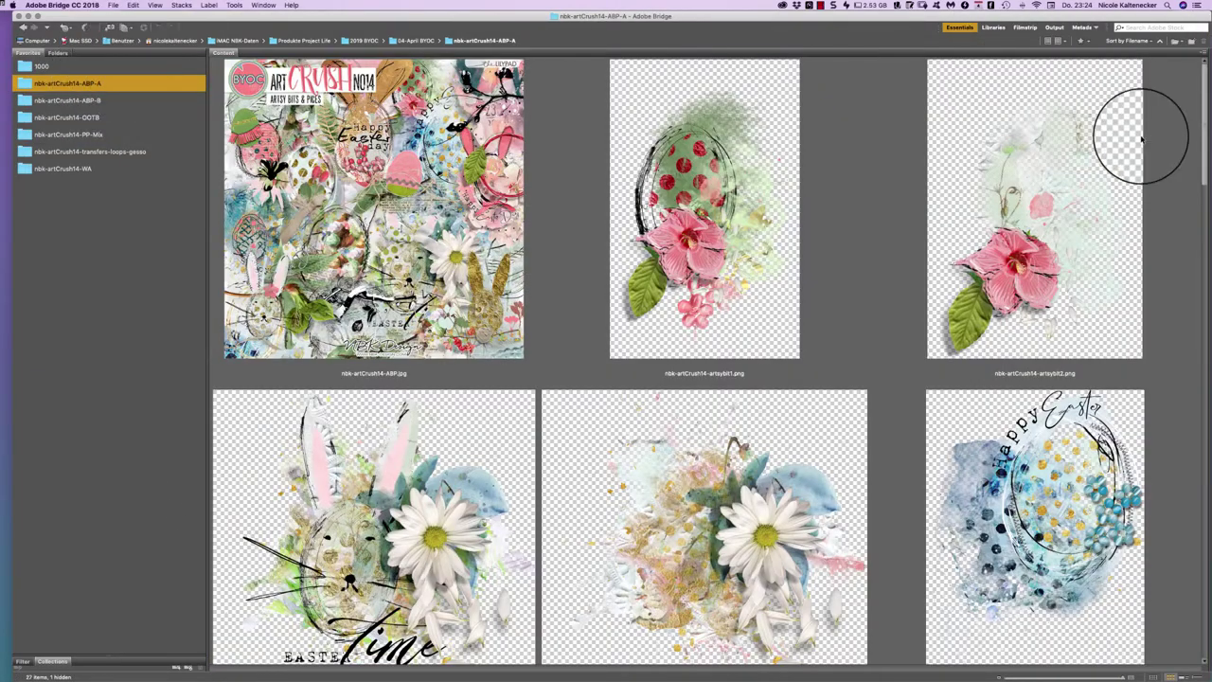
pyautogui.scroll(-5, 1165, 133)
pyautogui.scroll(-3, 1167, 145)
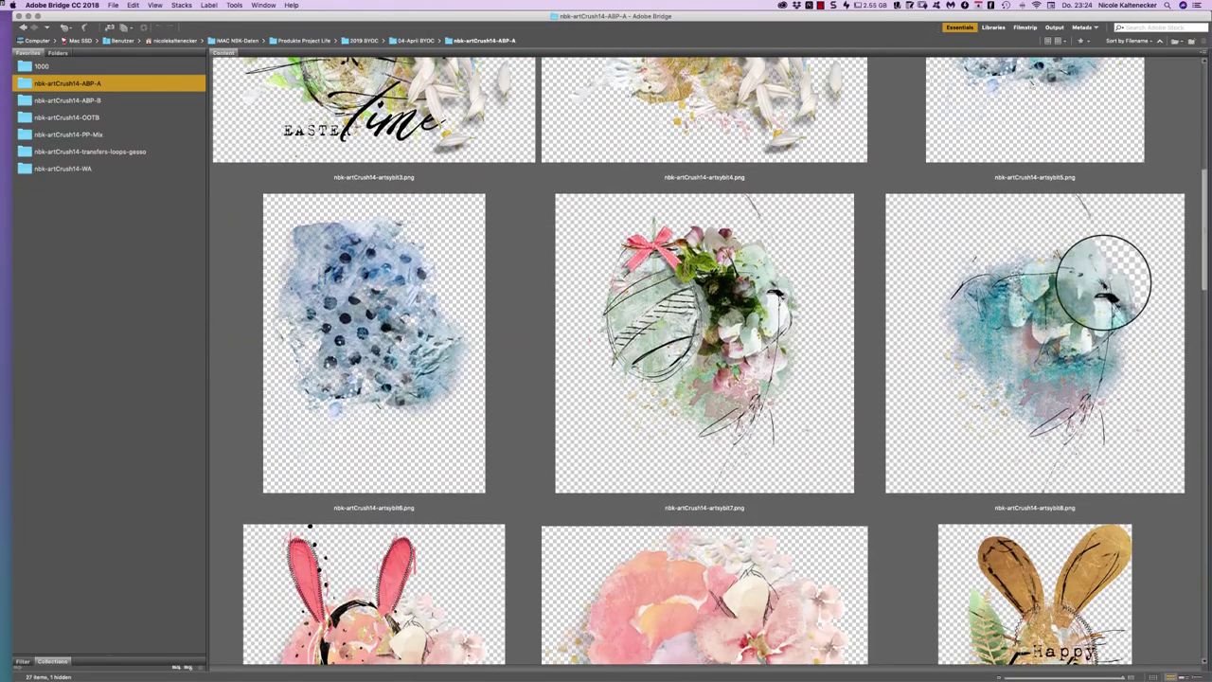
pyautogui.moveTo(1082, 271); pyautogui.dragTo(748, 245)
pyautogui.press('super+Tab')
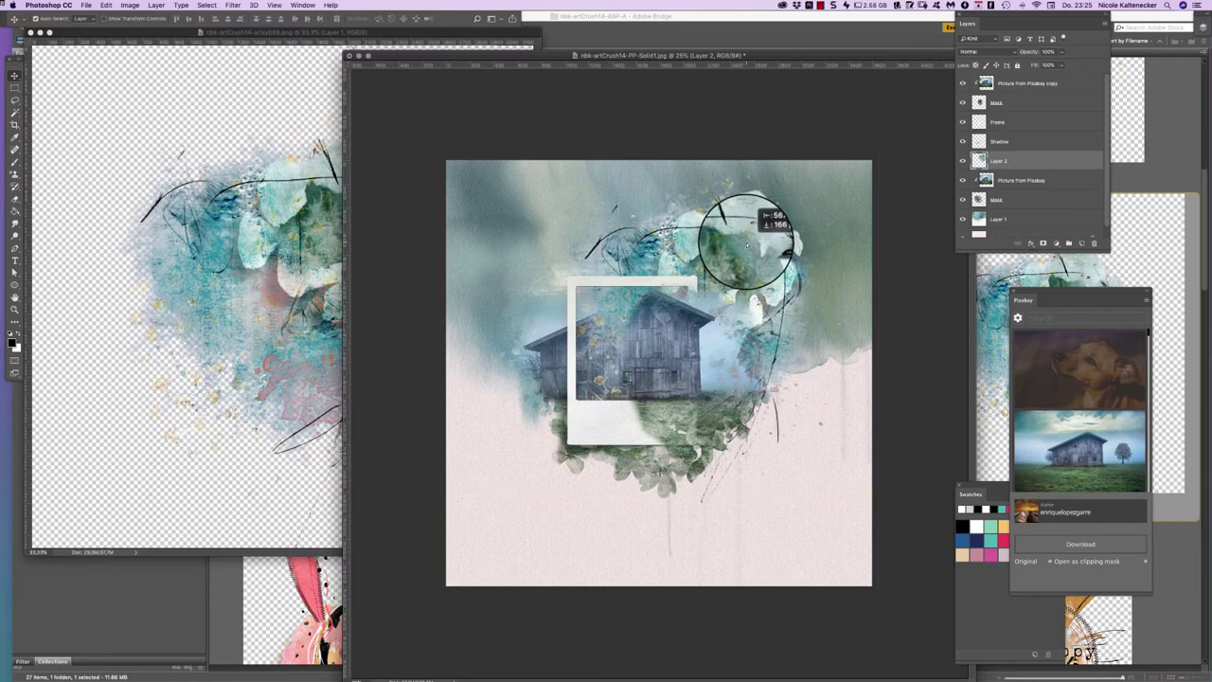
# Step: Close the artsy bit source file and position the teal artsy bit over the framed barn
pyautogui.moveTo(747, 244); pyautogui.dragTo(746, 252)
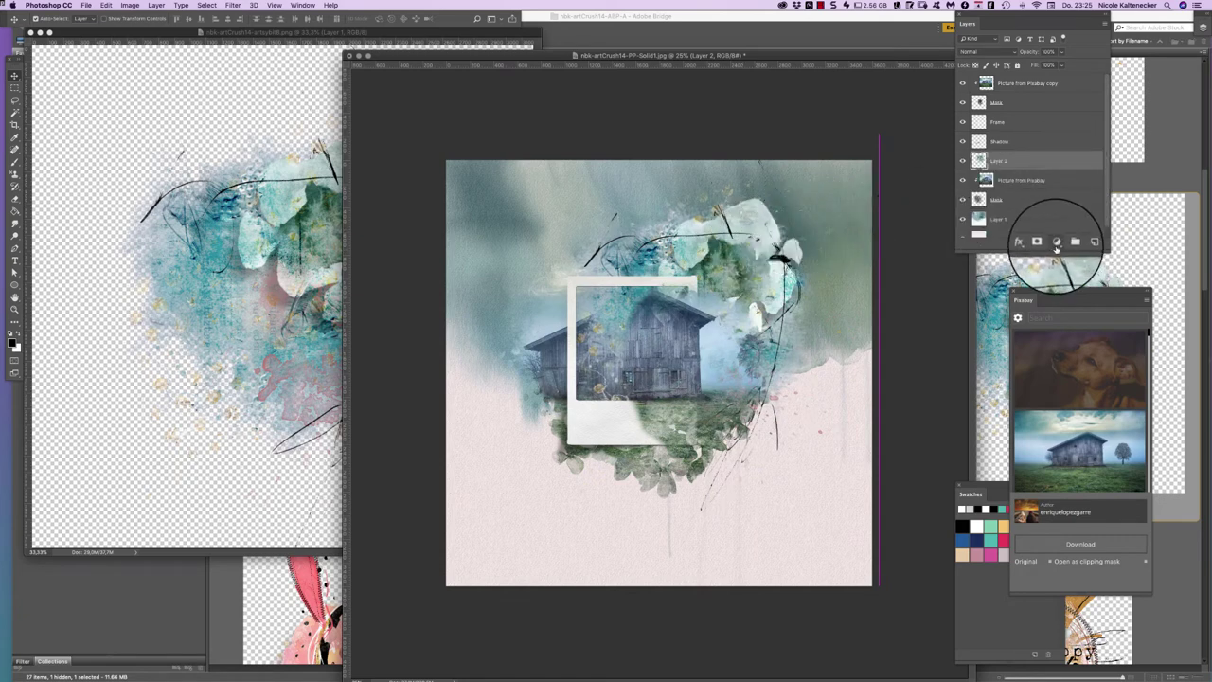
pyautogui.click(210, 440)
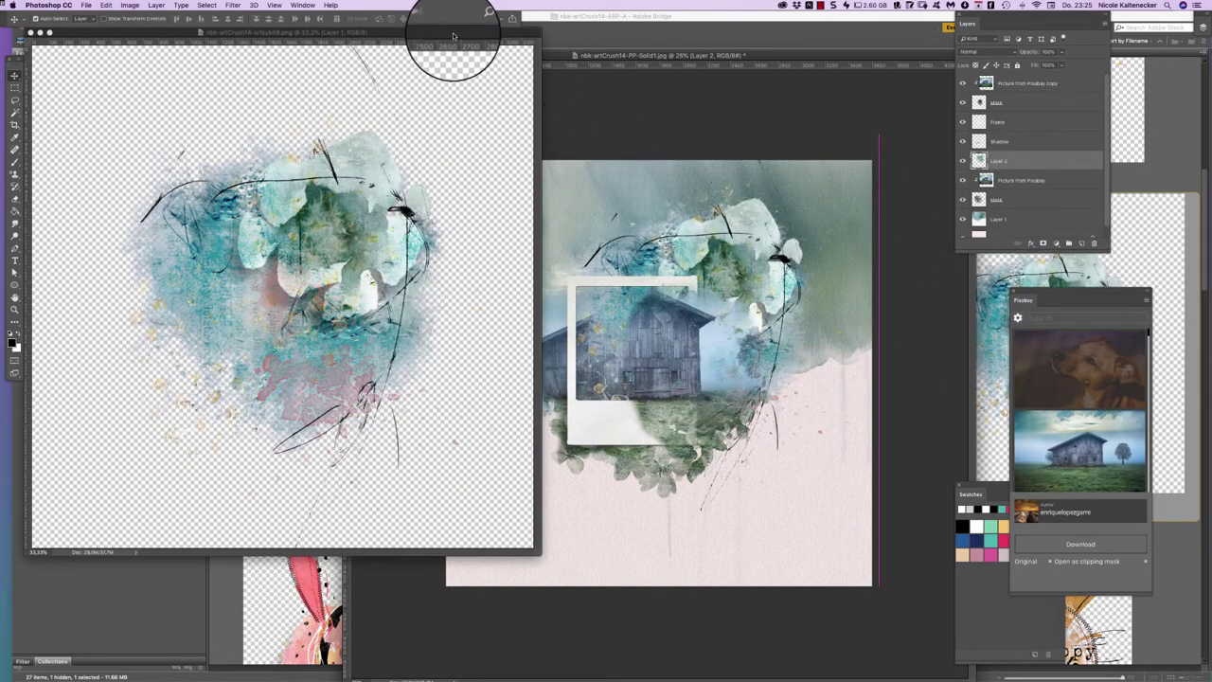
pyautogui.press('super+w')
pyautogui.moveTo(753, 134); pyautogui.dragTo(662, 373)
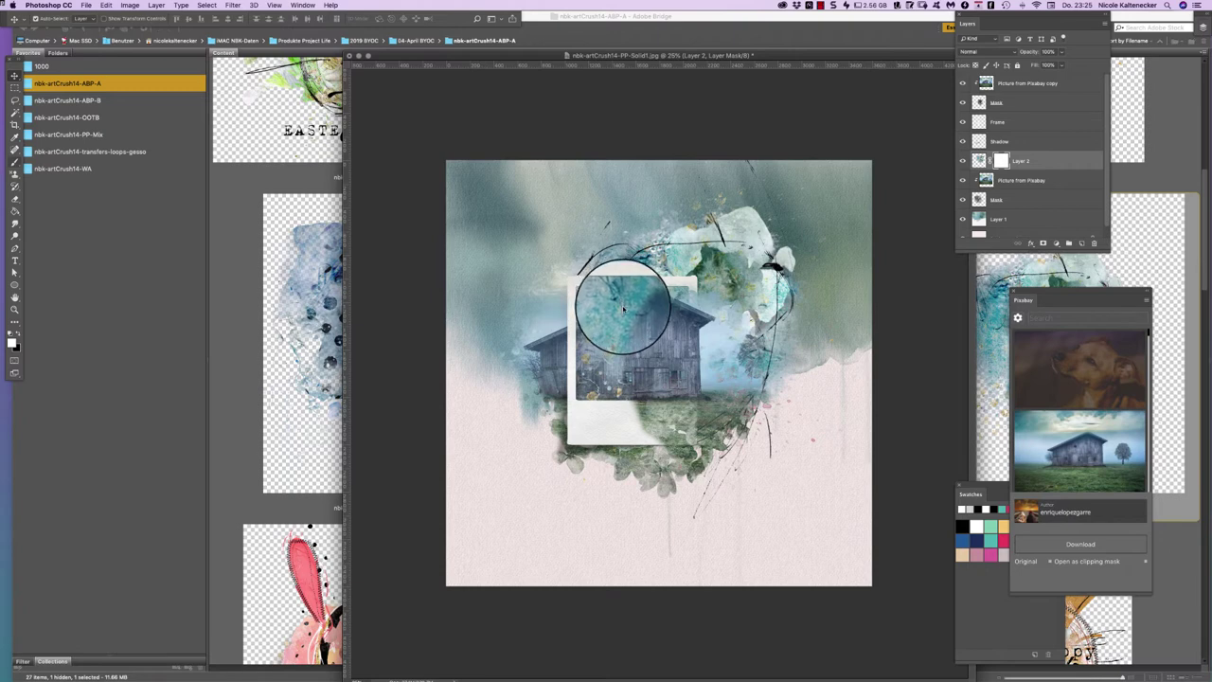
# Step: Paint Layer 2's mask with a doily-shaped brush to hide the teal over the barn
pyautogui.press('b')
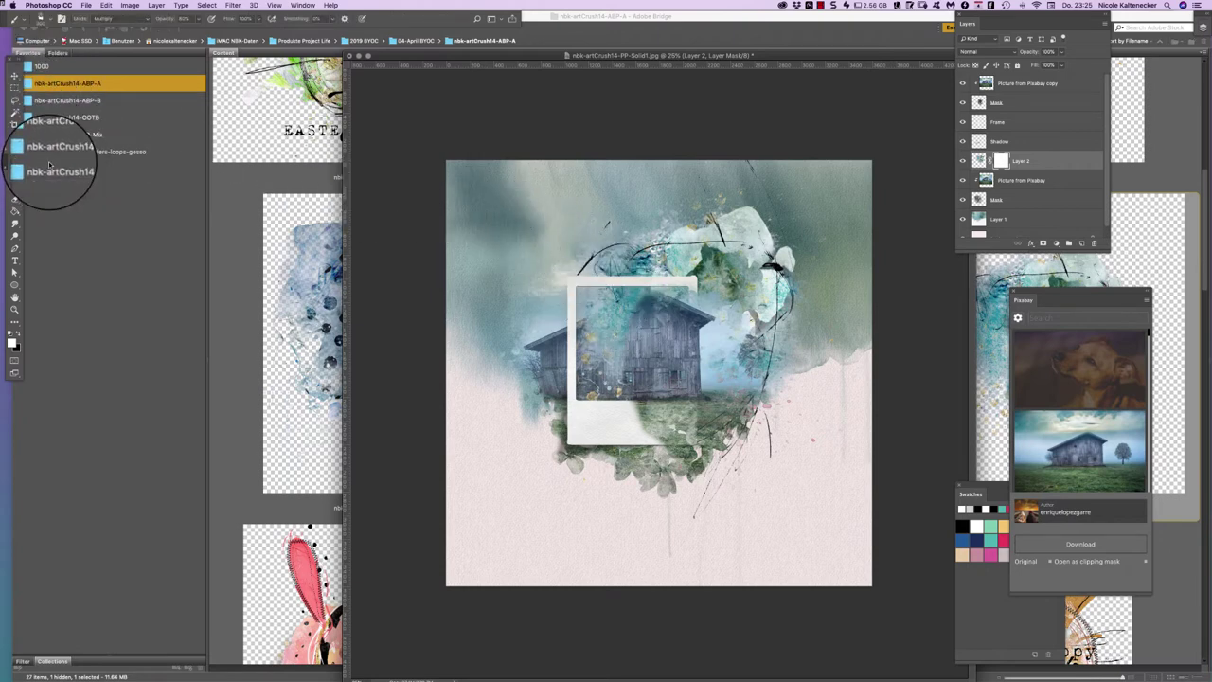
pyautogui.moveTo(641, 355); pyautogui.dragTo(700, 342)
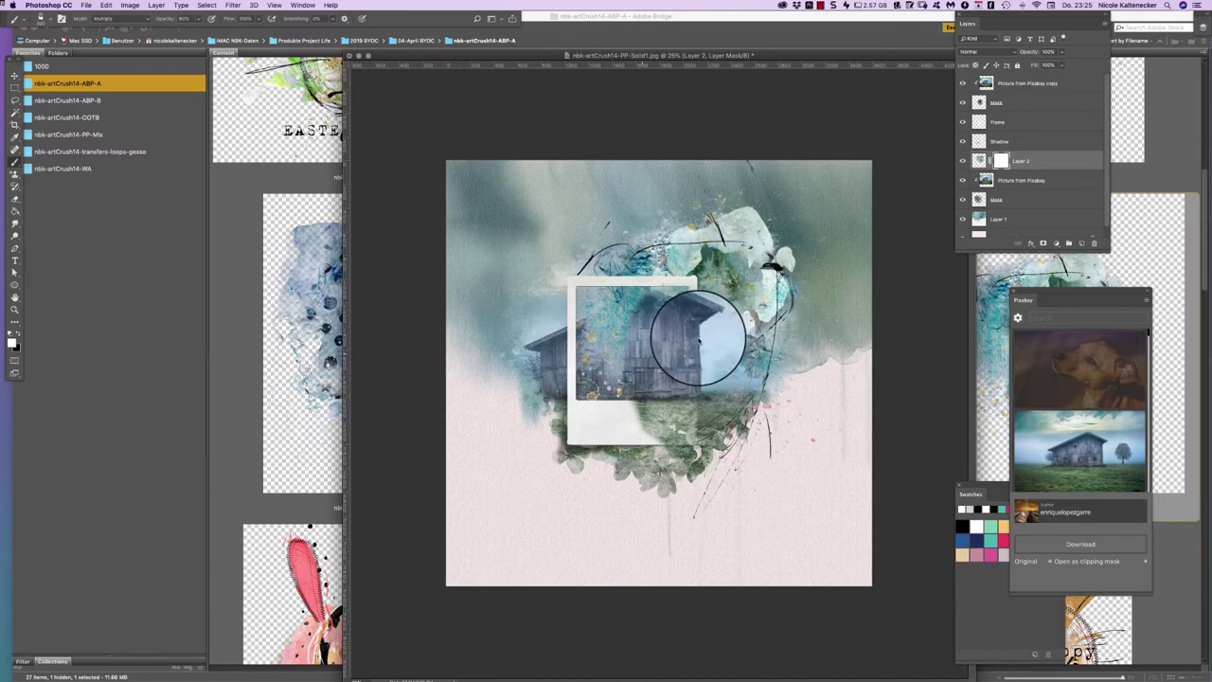
pyautogui.rightClick(699, 341)
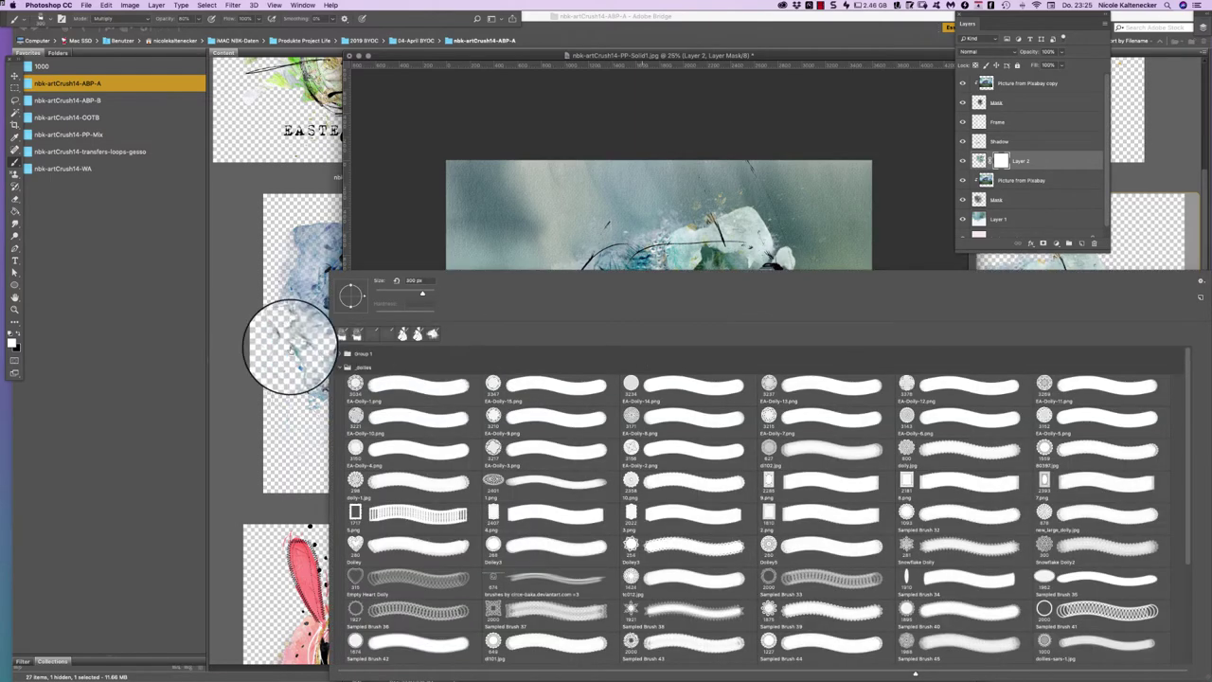
pyautogui.doubleClick(355, 383)
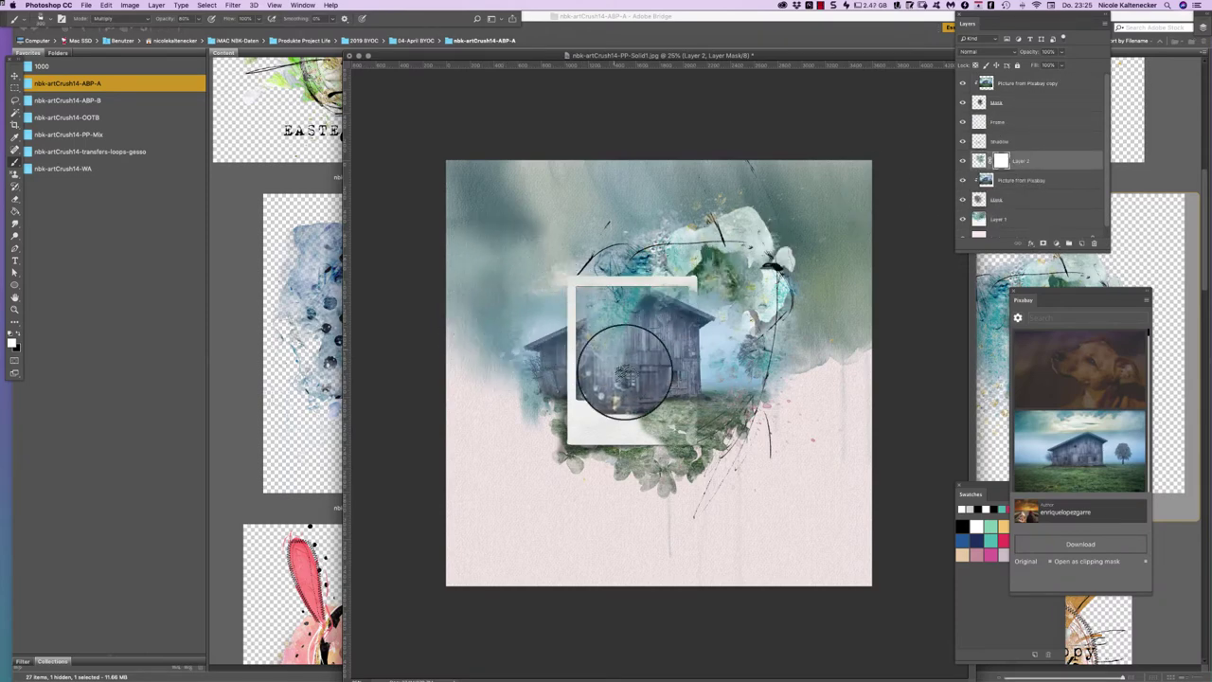
pyautogui.moveTo(616, 354)
pyautogui.mouseDown()
pyautogui.moveTo(583, 322)
pyautogui.moveTo(628, 370)
pyautogui.mouseUp()
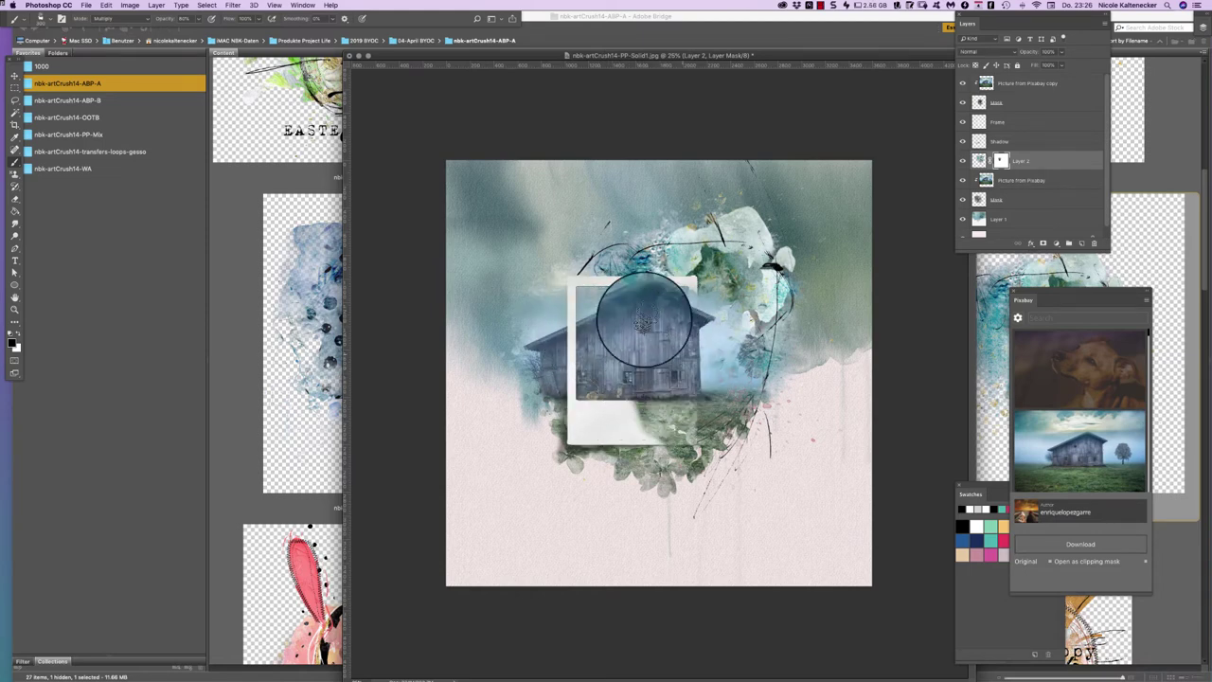
pyautogui.click(14, 73)
pyautogui.moveTo(765, 55); pyautogui.dragTo(773, 47)
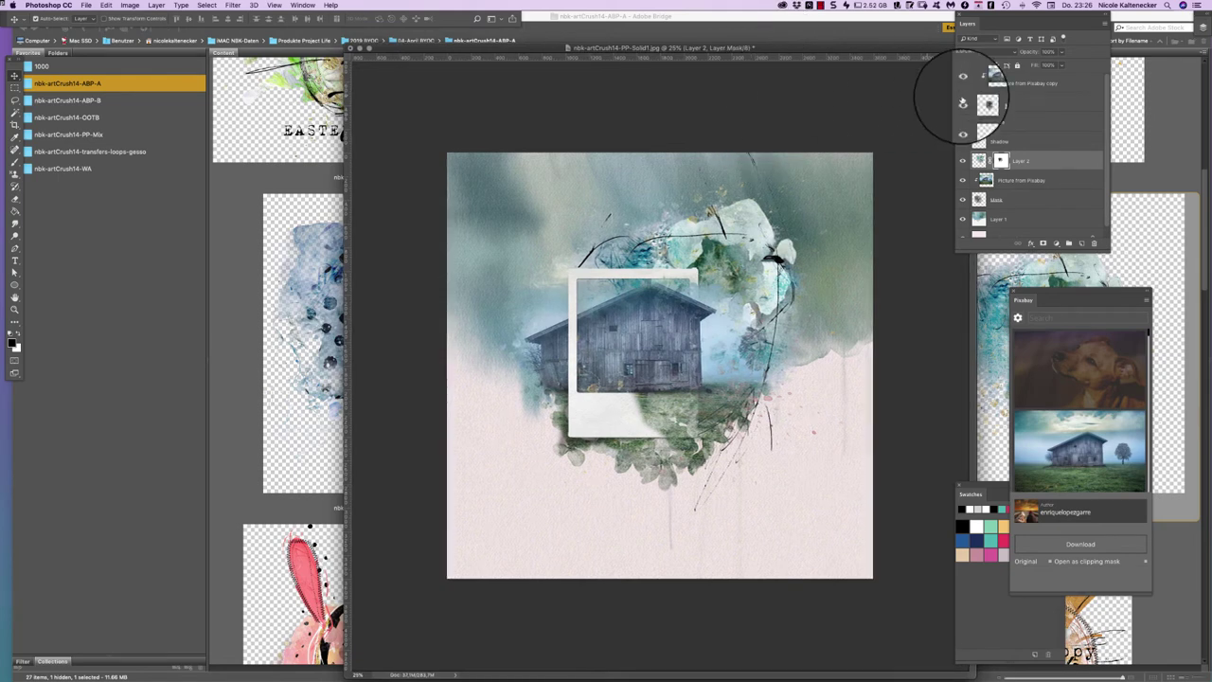
# Step: Enlarge both Picture from Pixabay layers, then duplicate the copy as a new top layer
pyautogui.click(1027, 83)
pyautogui.keyDown('ctrl'); pyautogui.click(1023, 180); pyautogui.keyUp('ctrl')
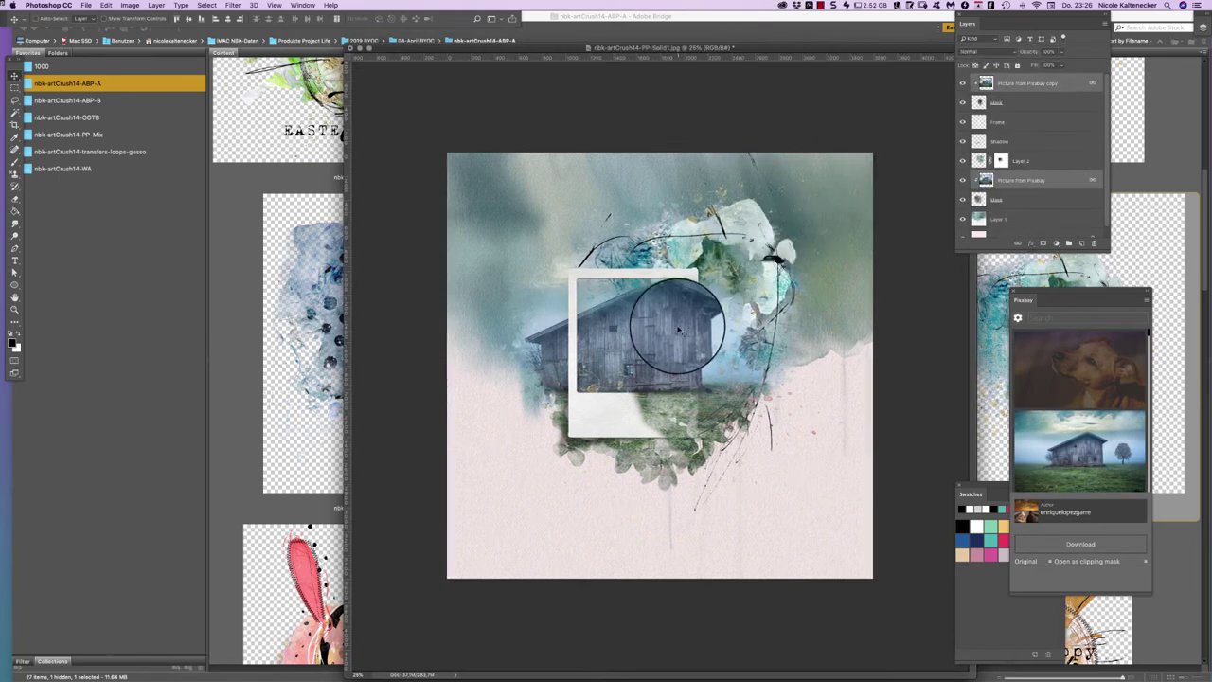
pyautogui.hotkey('ctrl', 't')
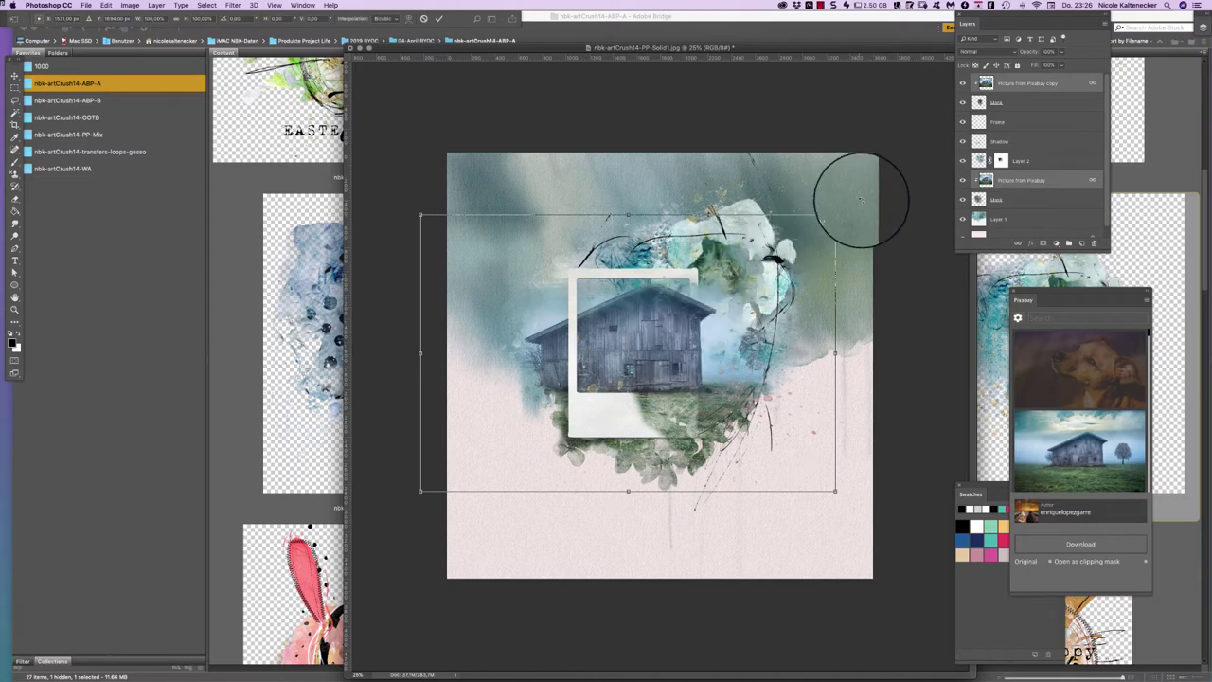
pyautogui.moveTo(835, 214); pyautogui.dragTo(856, 201)
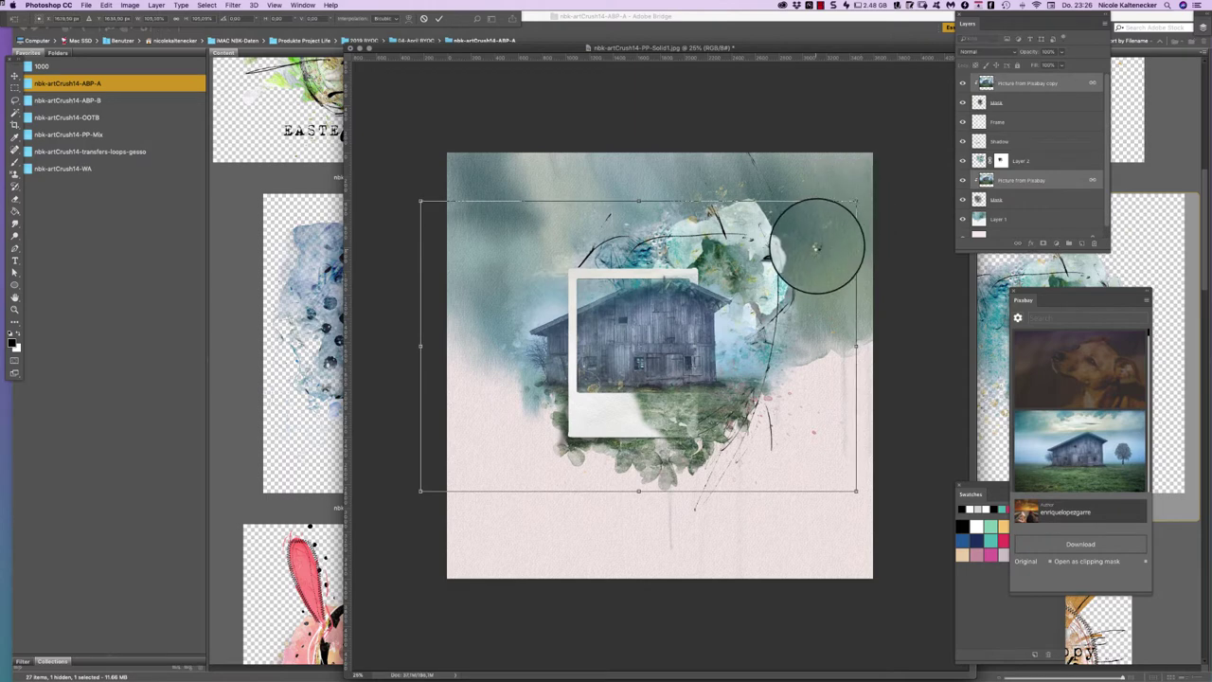
pyautogui.press('Return')
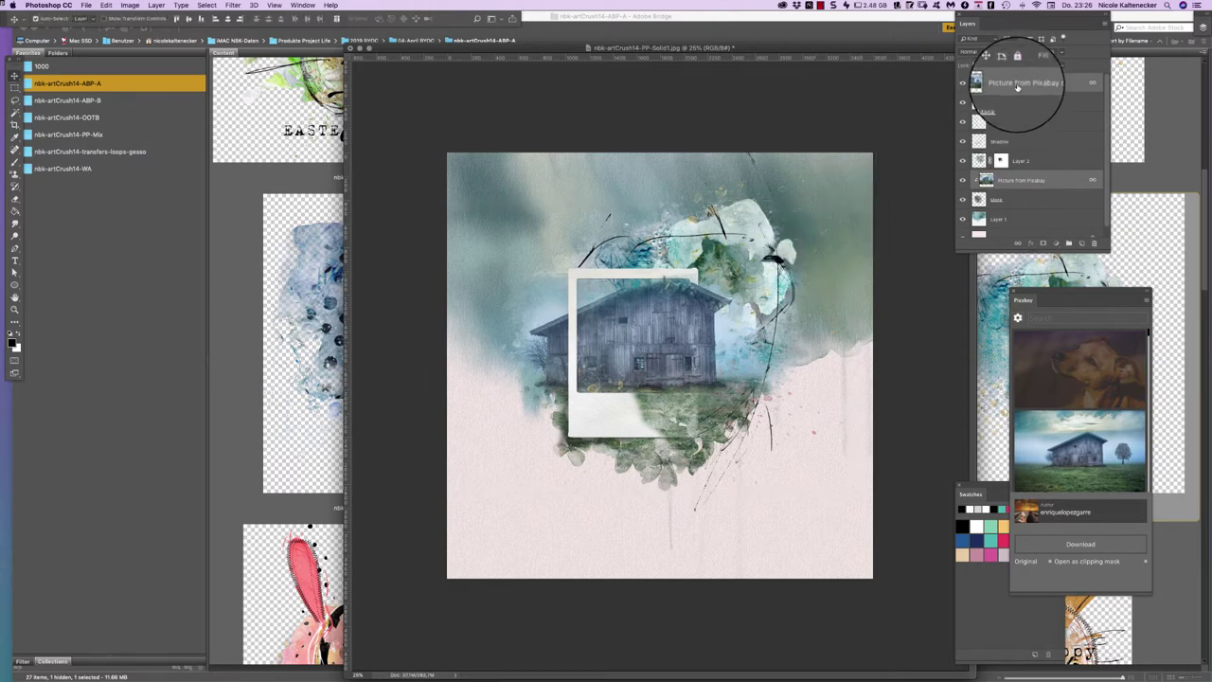
pyautogui.click(1004, 82)
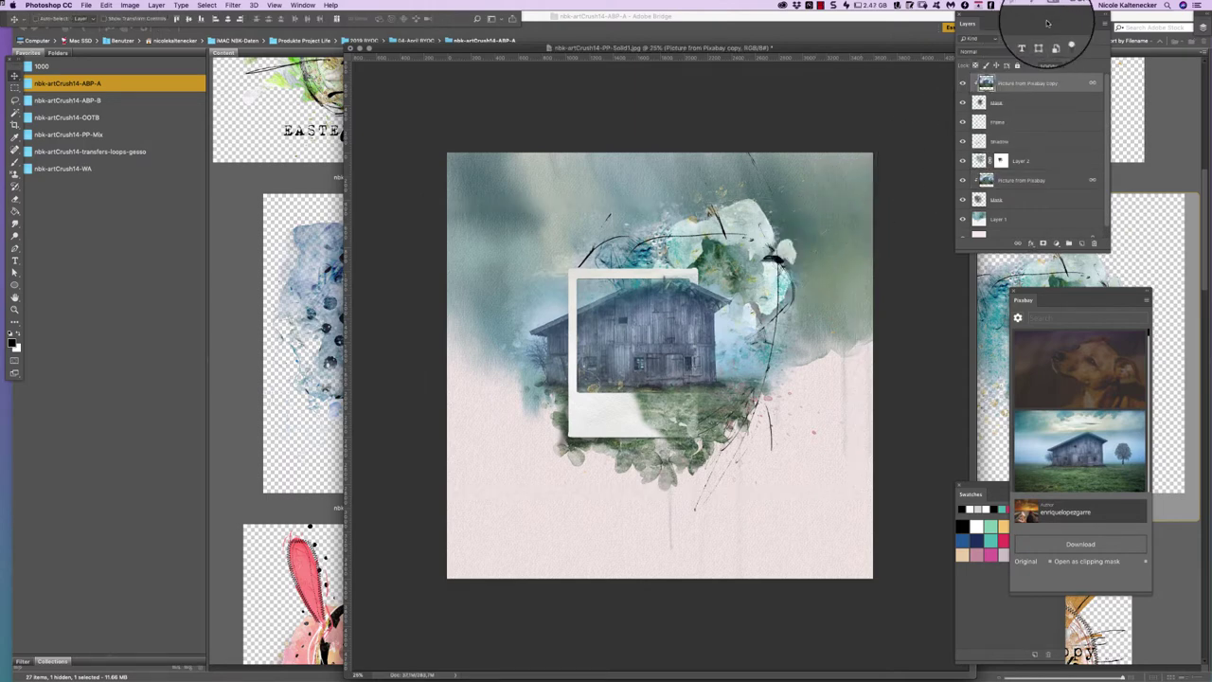
pyautogui.press('super+j')
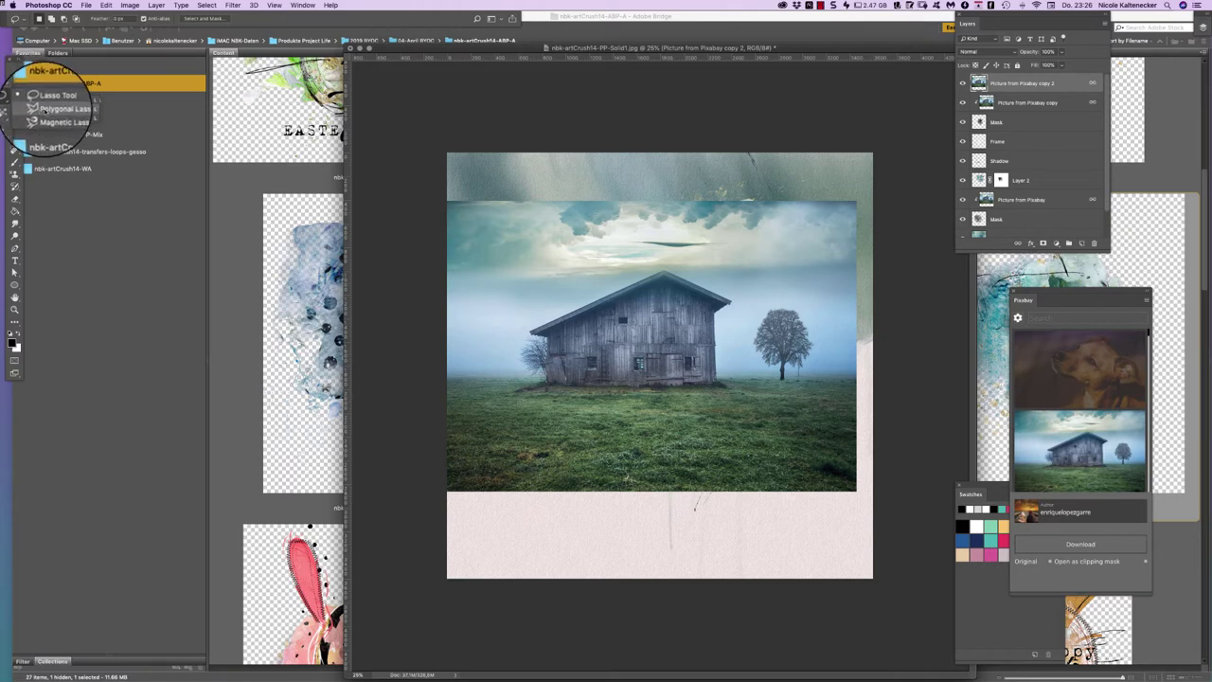
# Step: Outline the barn roof with the Polygonal Lasso and mask the top photo copy to it
pyautogui.click(66, 108)
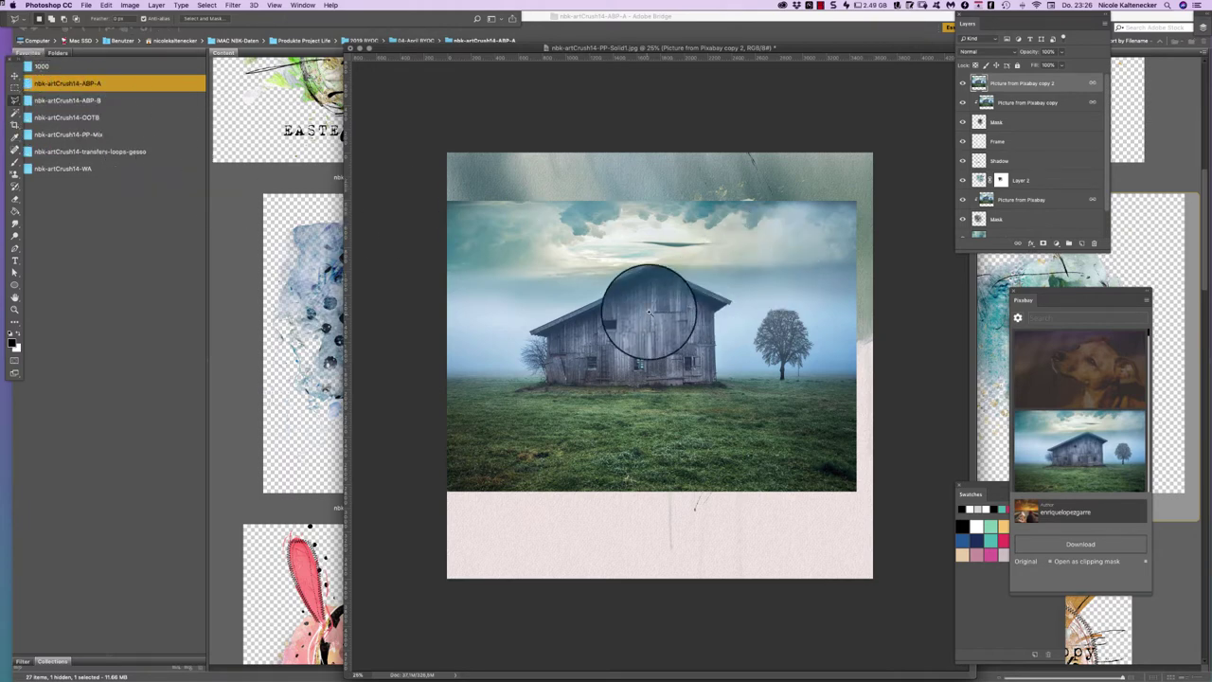
pyautogui.press('super+minus')
pyautogui.scroll(5, 717, 224)
pyautogui.scroll(-1, 711, 217)
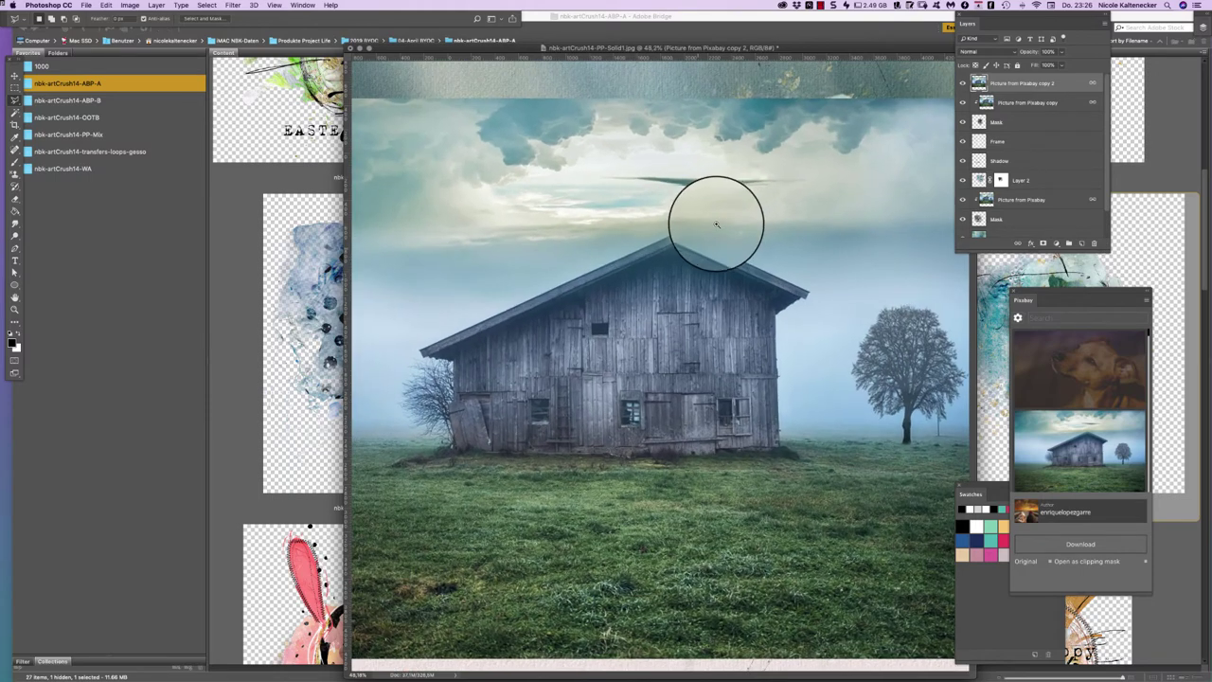
pyautogui.click(437, 339)
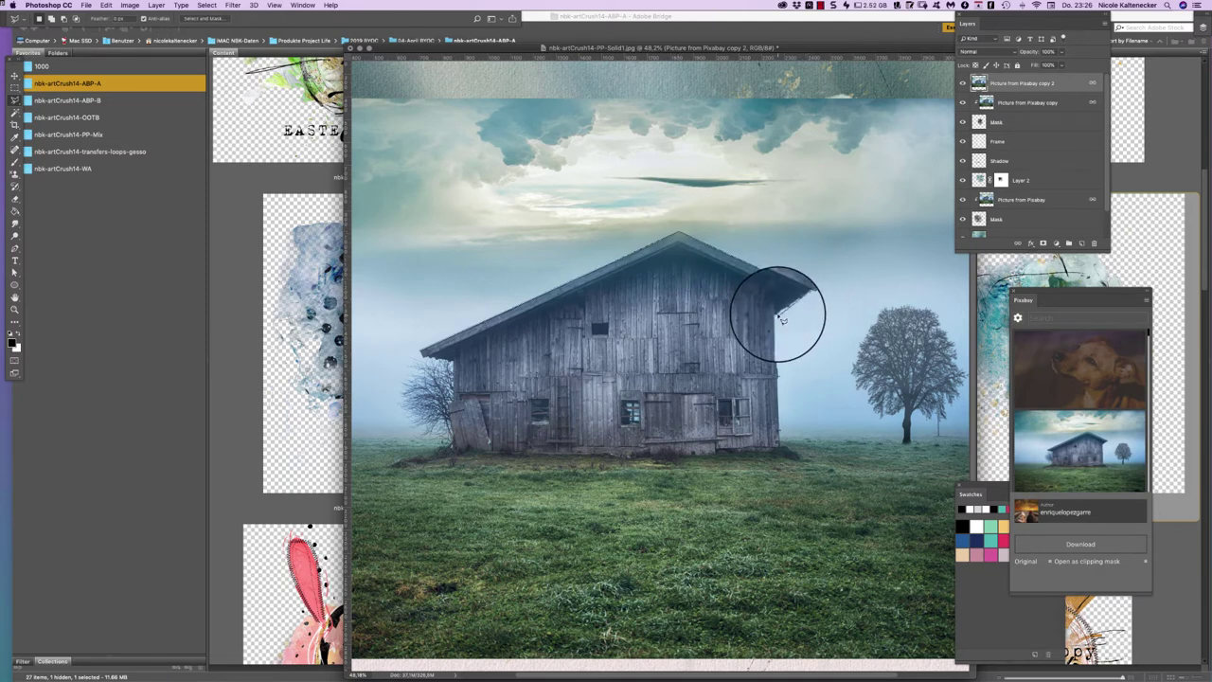
pyautogui.click(778, 319)
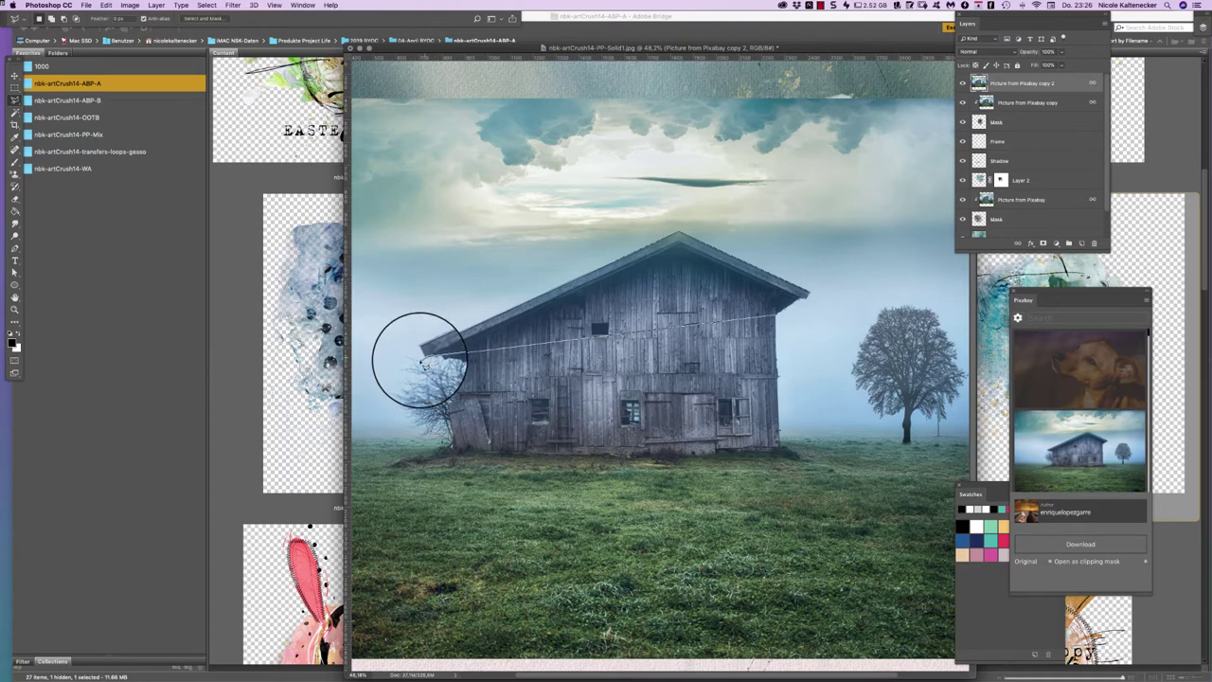
pyautogui.click(421, 356)
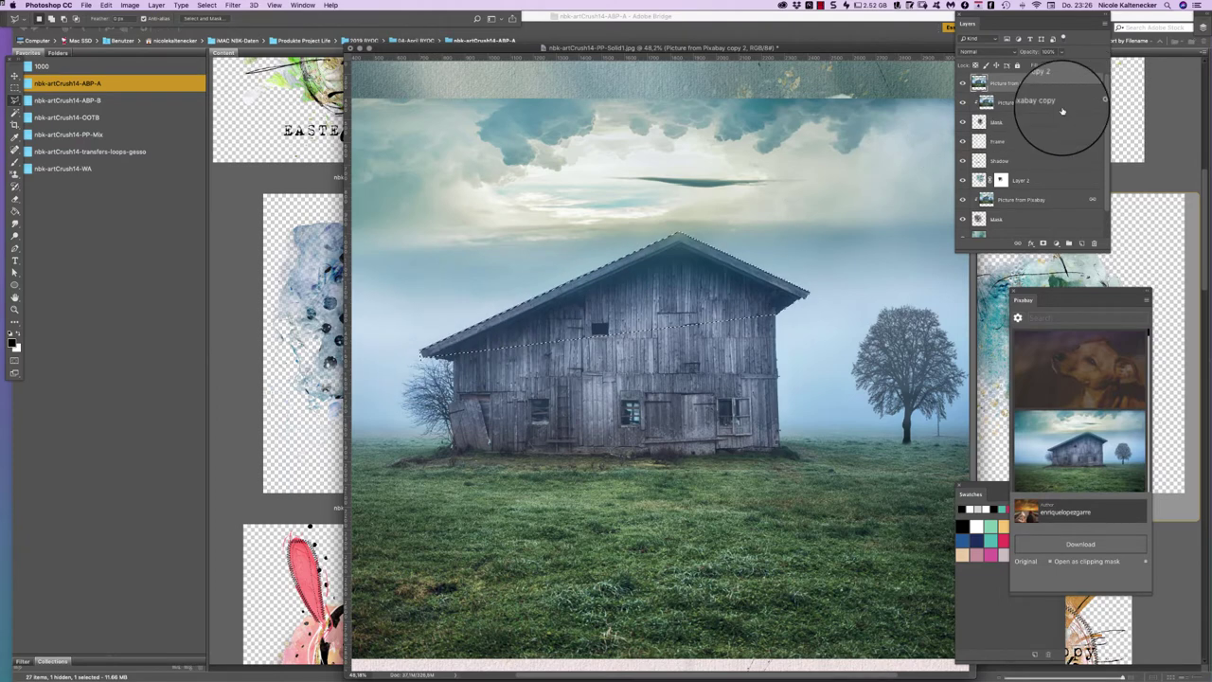
pyautogui.click(1043, 243)
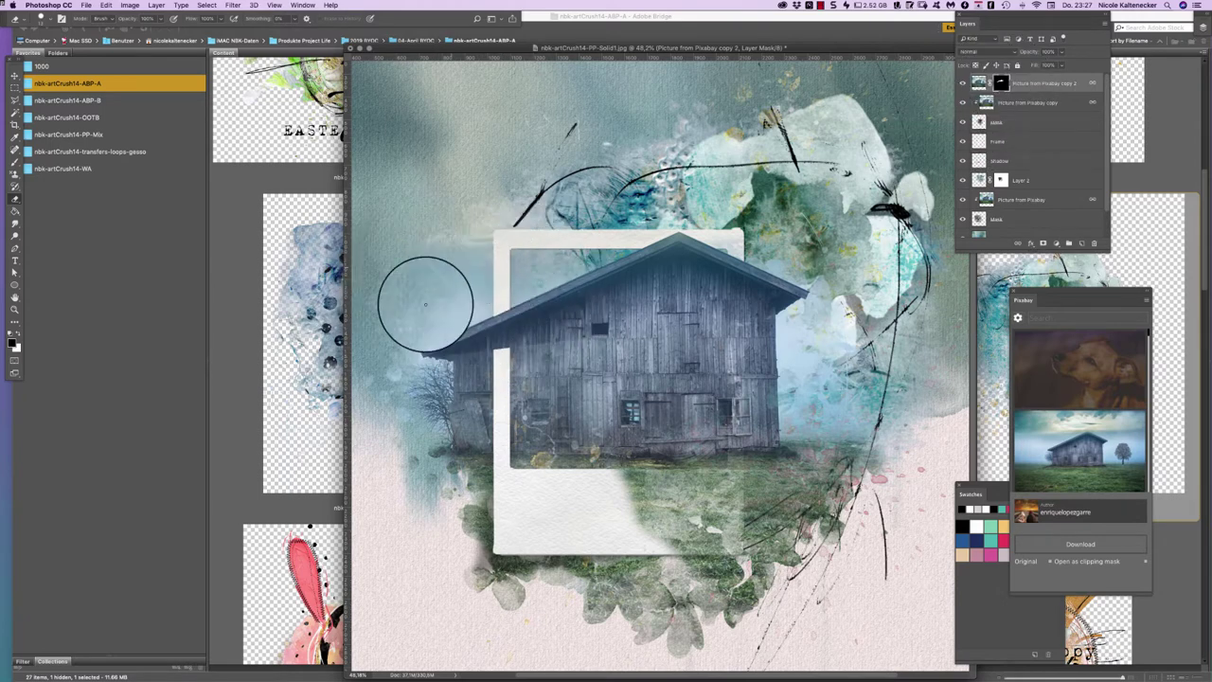
# Step: Paint the barn copy's mask so the barn covers the frame's left edge, undoing one bad stroke
pyautogui.click(509, 342)
pyautogui.press('super+z')
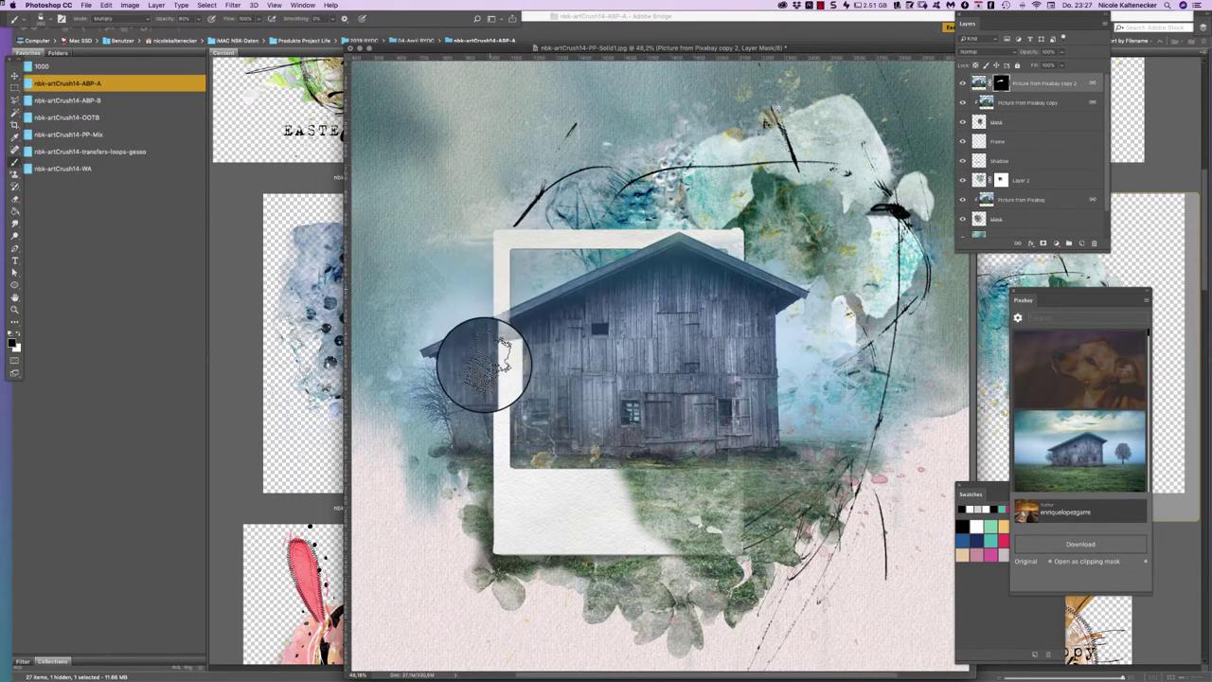
pyautogui.moveTo(460, 284)
pyautogui.mouseDown()
pyautogui.moveTo(537, 352)
pyautogui.moveTo(476, 306)
pyautogui.moveTo(472, 372)
pyautogui.moveTo(499, 323)
pyautogui.moveTo(578, 388)
pyautogui.moveTo(642, 407)
pyautogui.moveTo(680, 399)
pyautogui.mouseUp()
# Step: Switch to a textured brush tip and blend the barn's roof edges into the speckled watercolor
pyautogui.rightClick(682, 351)
pyautogui.click(745, 202)
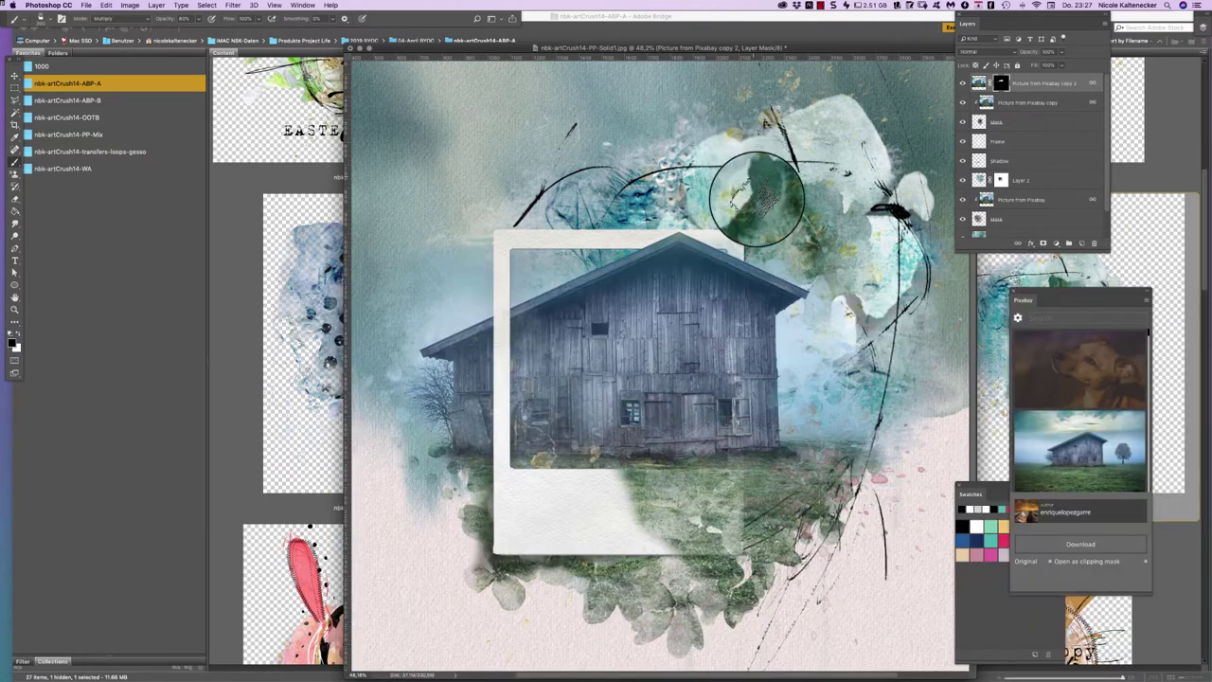
pyautogui.moveTo(760, 225)
pyautogui.mouseDown()
pyautogui.moveTo(795, 301)
pyautogui.moveTo(805, 278)
pyautogui.moveTo(779, 285)
pyautogui.moveTo(764, 259)
pyautogui.moveTo(762, 302)
pyautogui.moveTo(763, 273)
pyautogui.moveTo(750, 269)
pyautogui.moveTo(748, 313)
pyautogui.moveTo(698, 345)
pyautogui.moveTo(727, 337)
pyautogui.moveTo(790, 243)
pyautogui.moveTo(778, 300)
pyautogui.moveTo(804, 242)
pyautogui.moveTo(792, 134)
pyautogui.moveTo(782, 184)
pyautogui.moveTo(711, 209)
pyautogui.moveTo(843, 118)
pyautogui.moveTo(658, 226)
pyautogui.moveTo(852, 213)
pyautogui.moveTo(689, 182)
pyautogui.moveTo(900, 232)
pyautogui.moveTo(734, 253)
pyautogui.moveTo(794, 301)
pyautogui.moveTo(781, 286)
pyautogui.moveTo(793, 309)
pyautogui.moveTo(739, 348)
pyautogui.moveTo(752, 320)
pyautogui.moveTo(776, 309)
pyautogui.moveTo(766, 271)
pyautogui.moveTo(821, 242)
pyautogui.moveTo(766, 242)
pyautogui.moveTo(782, 271)
pyautogui.moveTo(696, 328)
pyautogui.moveTo(623, 297)
pyautogui.moveTo(566, 322)
pyautogui.moveTo(546, 313)
pyautogui.moveTo(563, 339)
pyautogui.moveTo(548, 269)
pyautogui.moveTo(547, 328)
pyautogui.moveTo(539, 290)
pyautogui.moveTo(559, 303)
pyautogui.moveTo(537, 295)
pyautogui.moveTo(545, 349)
pyautogui.moveTo(589, 338)
pyautogui.moveTo(631, 238)
pyautogui.moveTo(741, 240)
pyautogui.moveTo(609, 204)
pyautogui.moveTo(730, 234)
pyautogui.moveTo(658, 258)
pyautogui.moveTo(710, 202)
pyautogui.moveTo(667, 222)
pyautogui.moveTo(673, 232)
pyautogui.moveTo(711, 206)
pyautogui.moveTo(576, 261)
pyautogui.moveTo(677, 208)
pyautogui.moveTo(671, 229)
pyautogui.moveTo(561, 283)
pyautogui.moveTo(691, 208)
pyautogui.moveTo(720, 256)
pyautogui.moveTo(661, 223)
pyautogui.moveTo(618, 261)
pyautogui.moveTo(674, 210)
pyautogui.mouseUp()
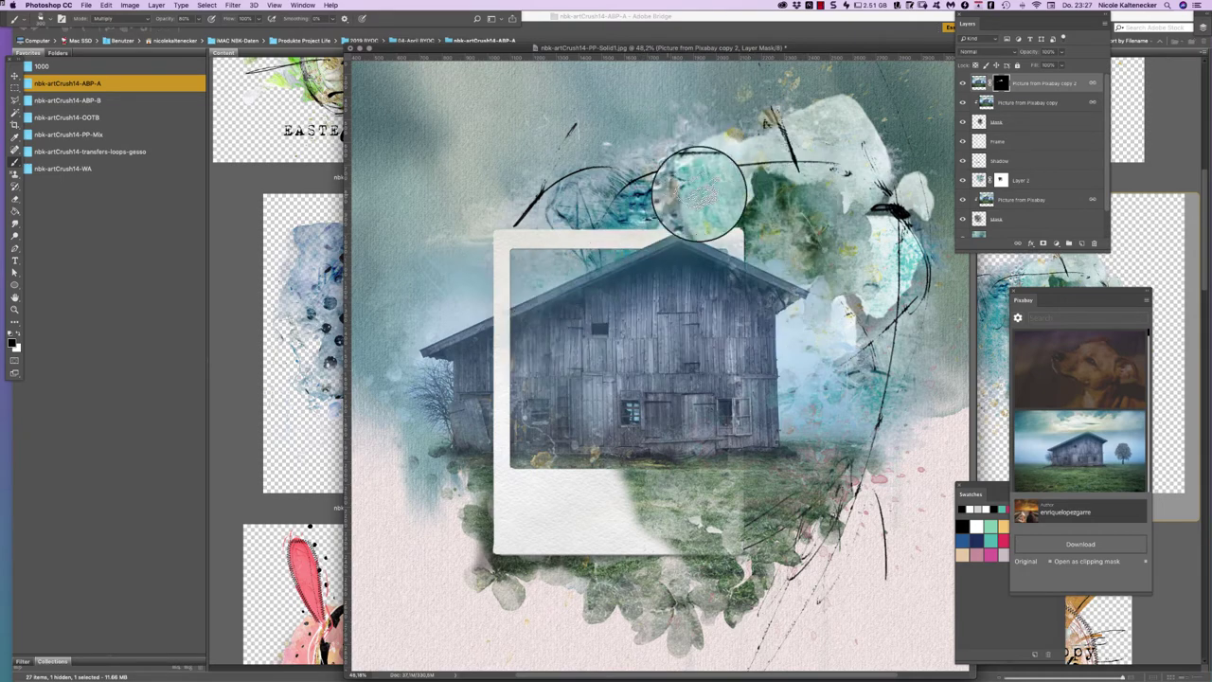
pyautogui.moveTo(717, 194)
pyautogui.mouseDown()
pyautogui.moveTo(618, 208)
pyautogui.moveTo(613, 282)
pyautogui.moveTo(699, 237)
pyautogui.moveTo(645, 257)
pyautogui.moveTo(665, 207)
pyautogui.moveTo(681, 250)
pyautogui.moveTo(645, 233)
pyautogui.moveTo(709, 240)
pyautogui.moveTo(696, 214)
pyautogui.moveTo(765, 269)
pyautogui.mouseUp()
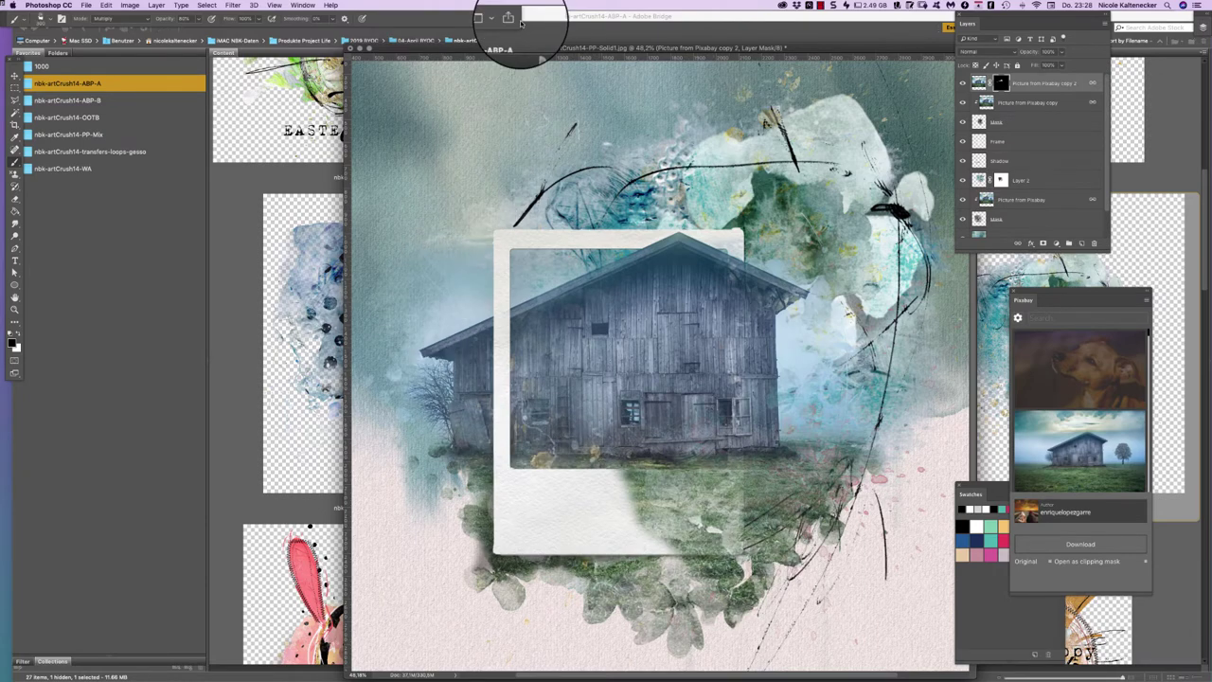
# Step: Zoom out, move the barn, frame and watercolor cluster lower and right, then select Layer 1
pyautogui.press('super+minus')
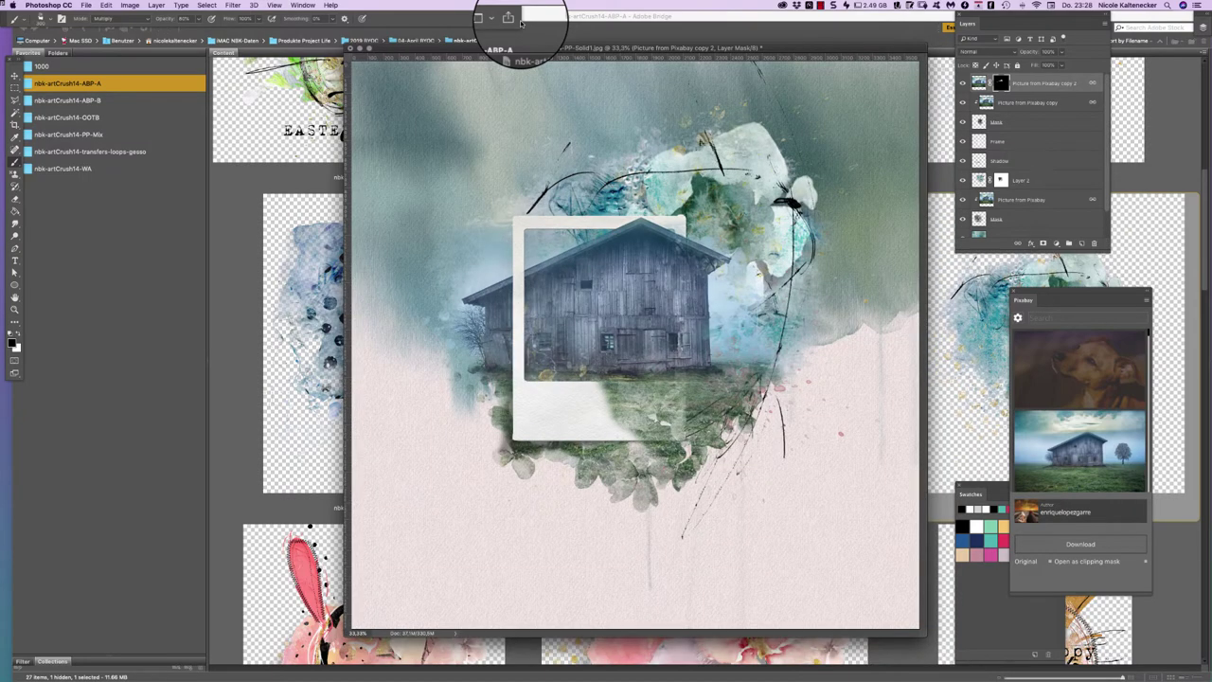
pyautogui.moveTo(722, 48); pyautogui.dragTo(743, 71)
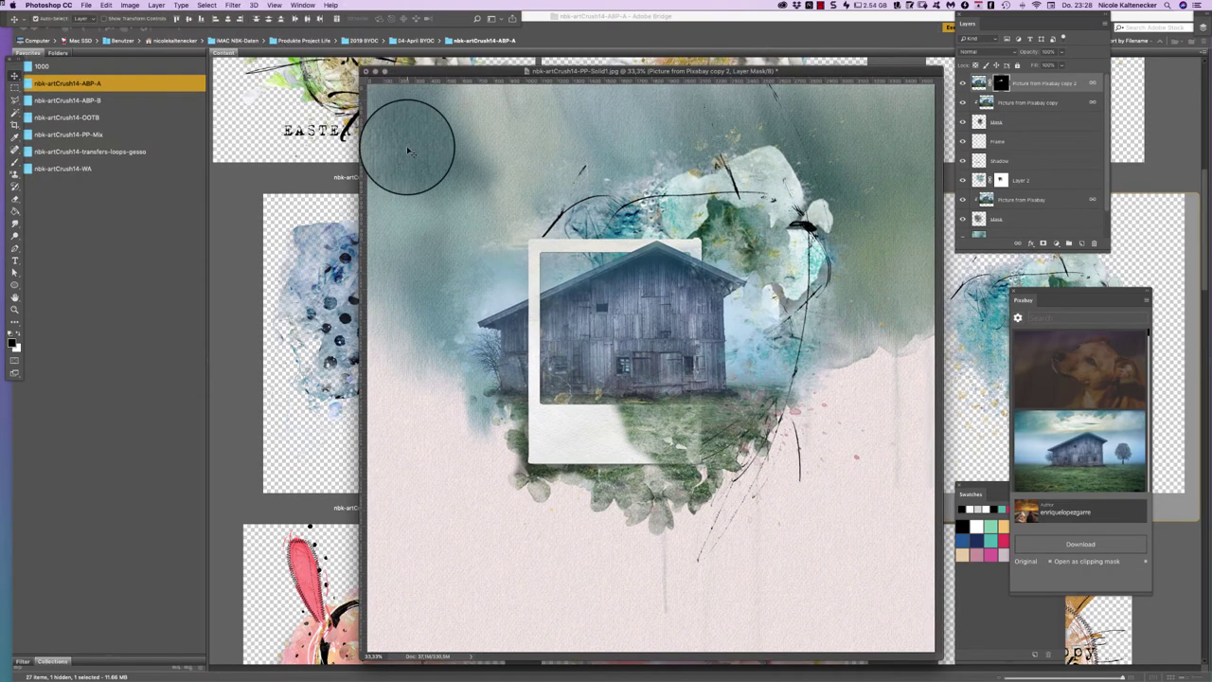
pyautogui.press('super+minus')
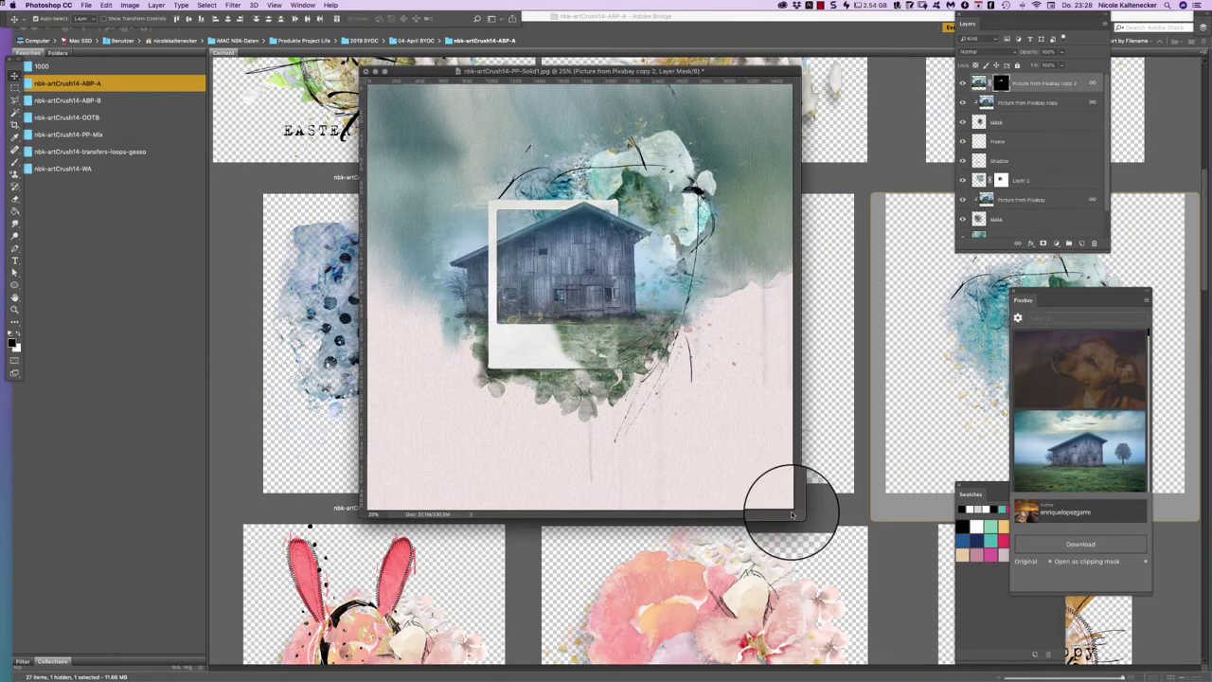
pyautogui.moveTo(794, 514); pyautogui.dragTo(876, 625)
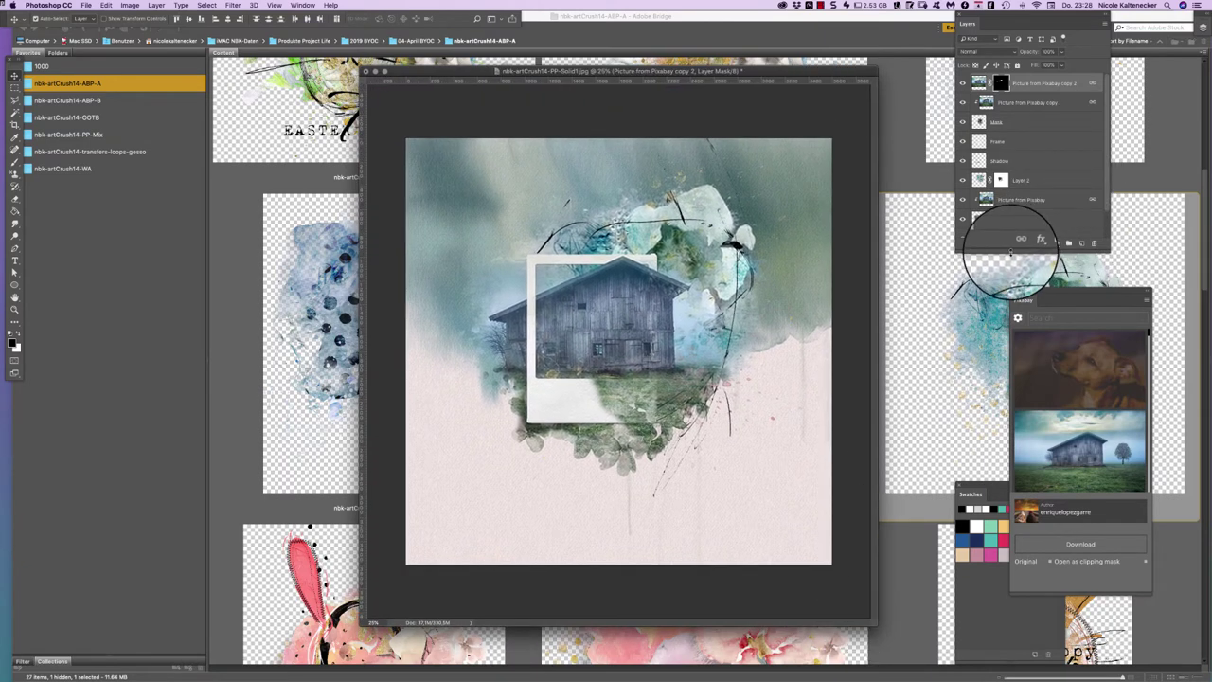
pyautogui.moveTo(1009, 248); pyautogui.dragTo(1010, 454)
pyautogui.click(981, 219)
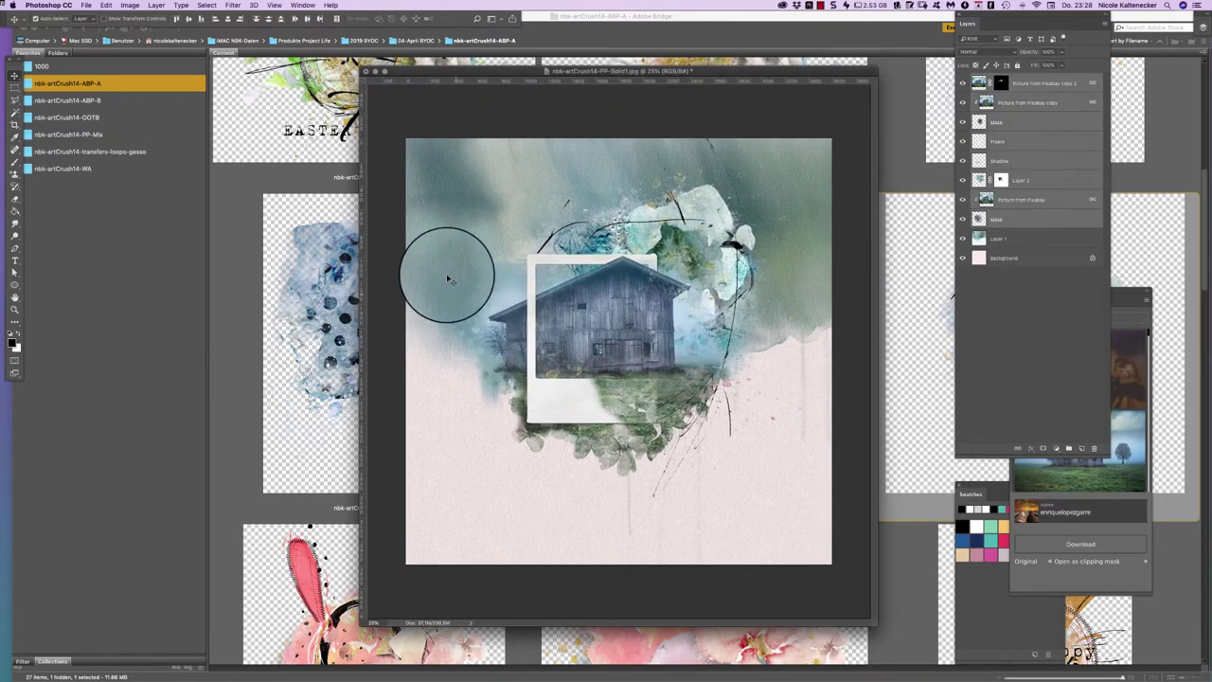
pyautogui.moveTo(635, 344); pyautogui.dragTo(686, 379)
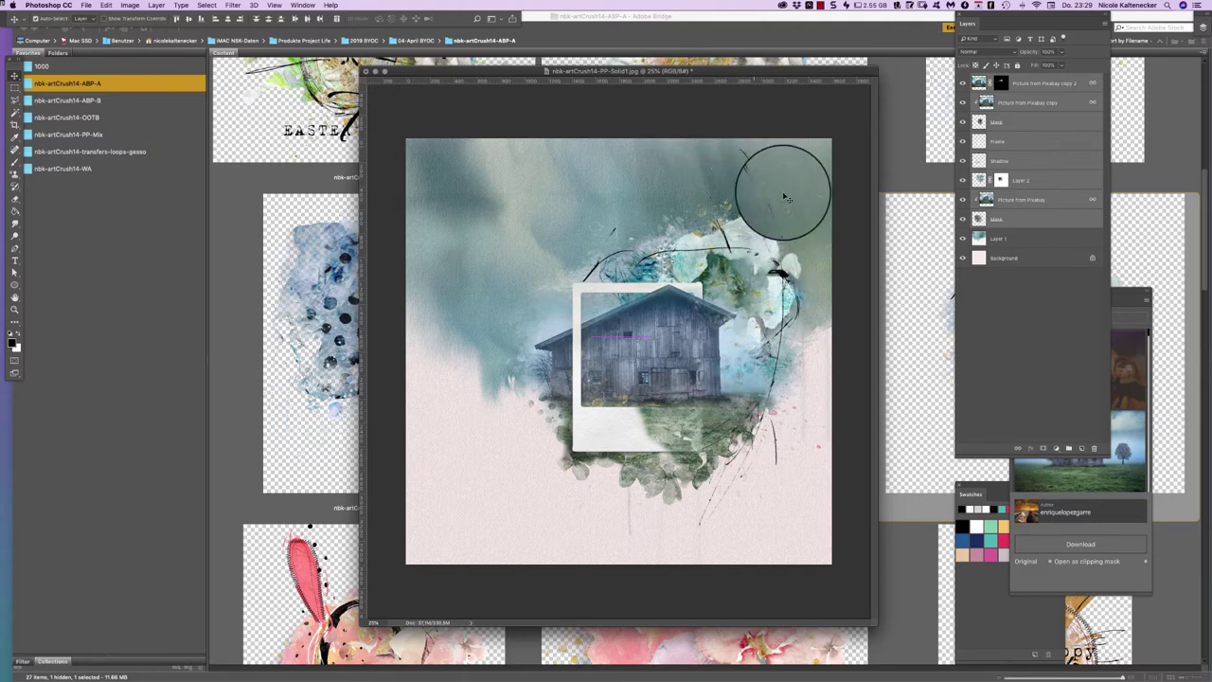
pyautogui.keyDown('super'); pyautogui.click(502, 444); pyautogui.keyUp('super')
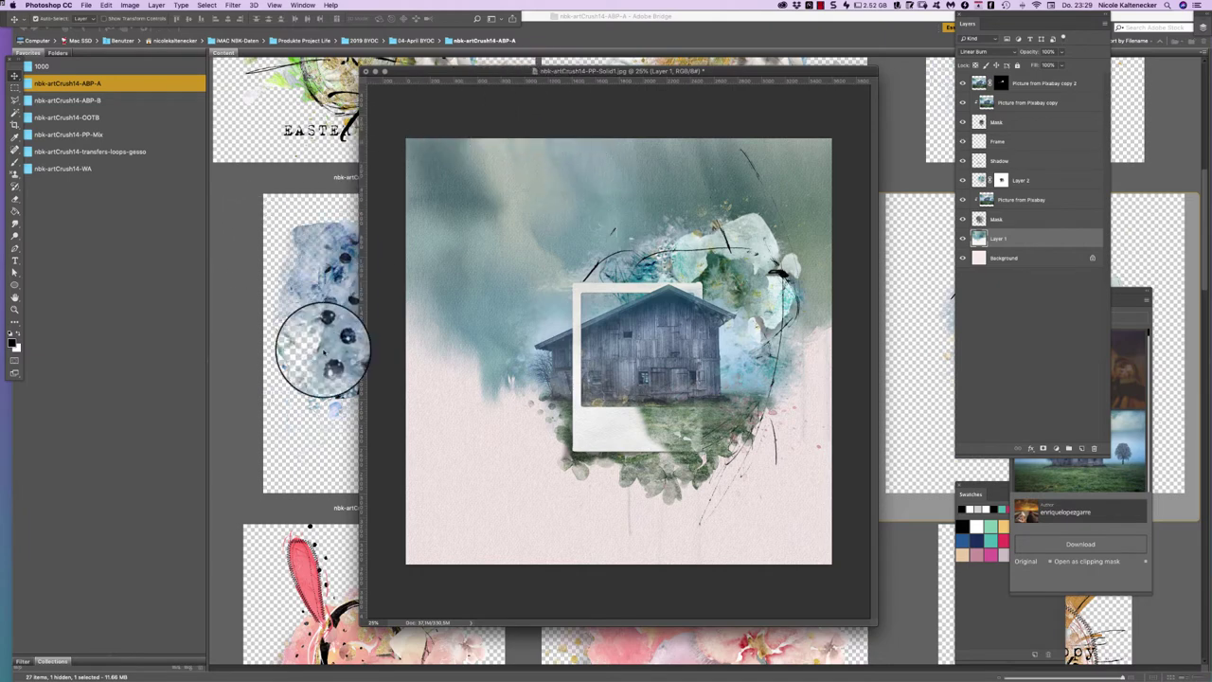
# Step: Show the nbk-artCrush14-transfers-loops-gesso folder in Bridge and open nbk-artCrush14-gesso6.png in Photoshop
pyautogui.click(230, 379)
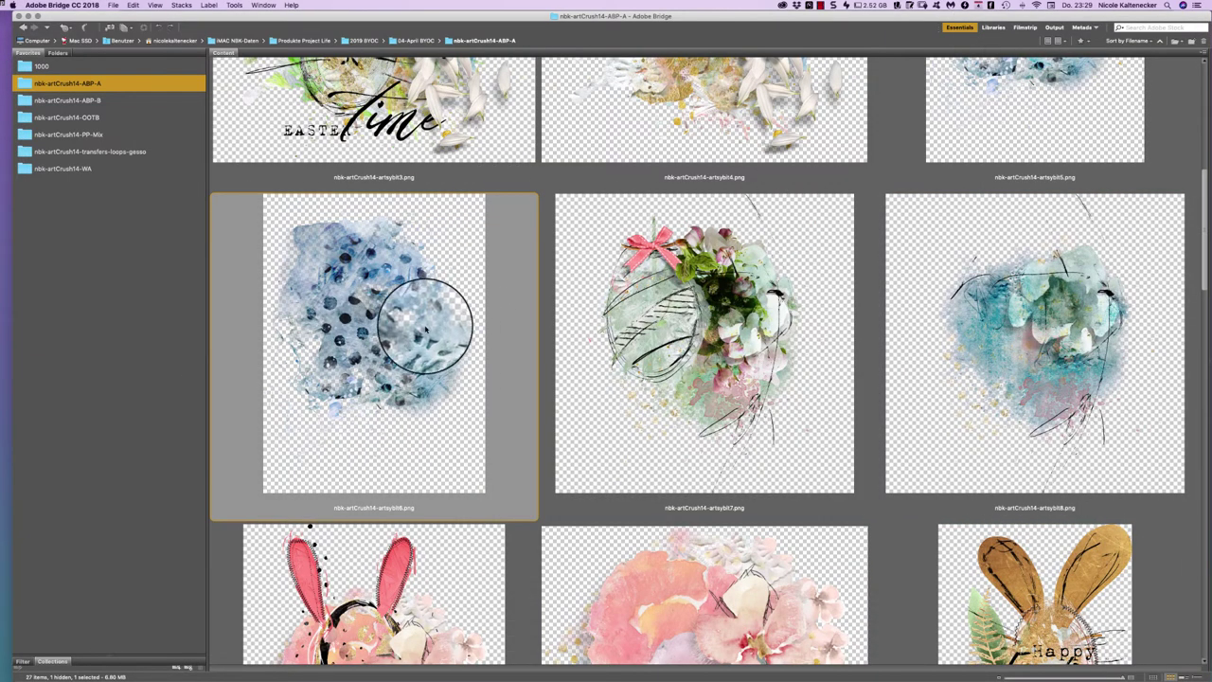
pyautogui.click(128, 158)
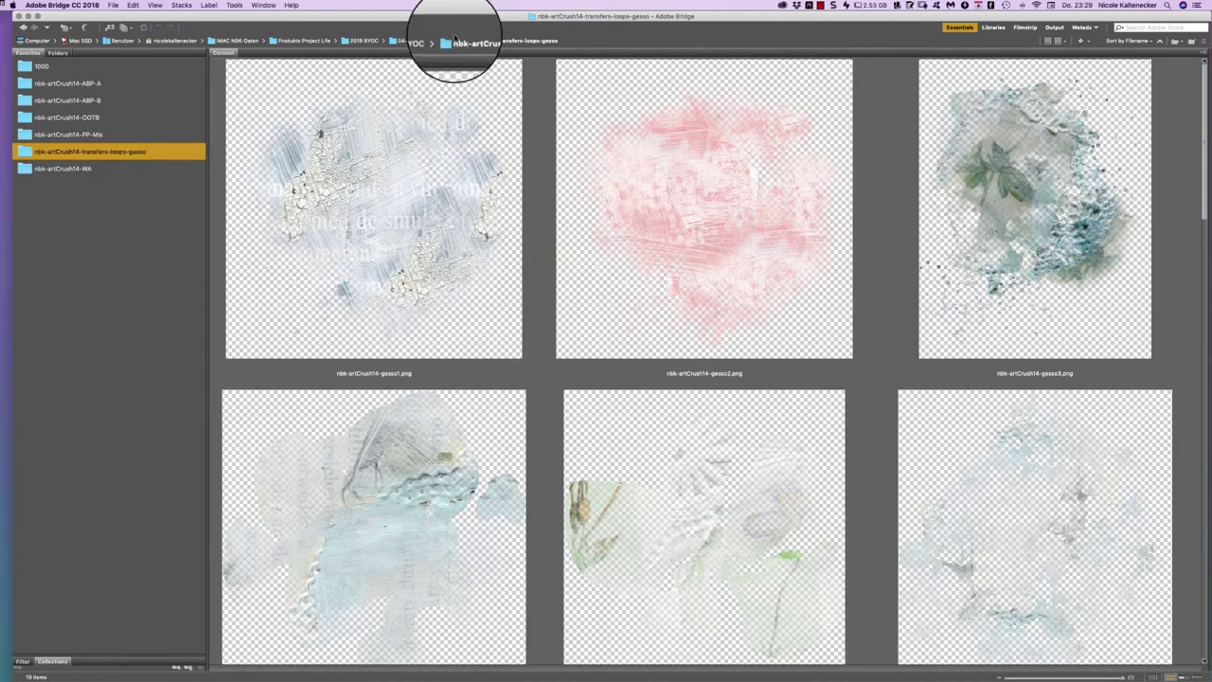
pyautogui.scroll(-3, 1190, 108)
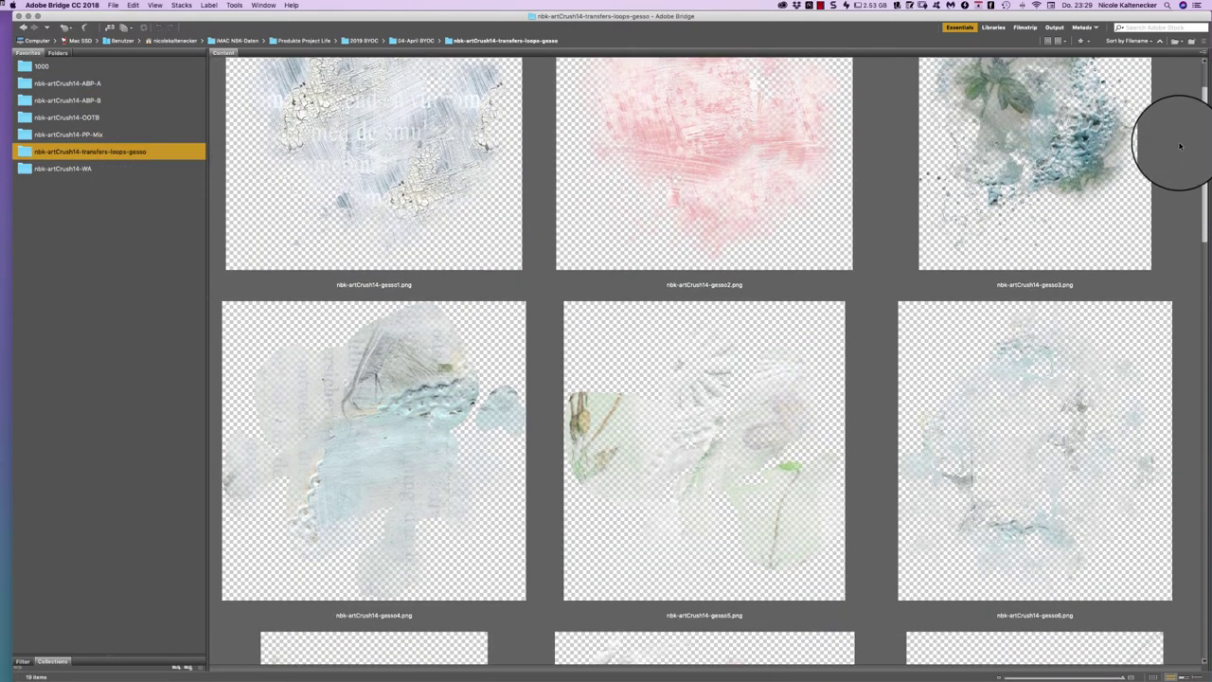
pyautogui.scroll(-6, 1174, 154)
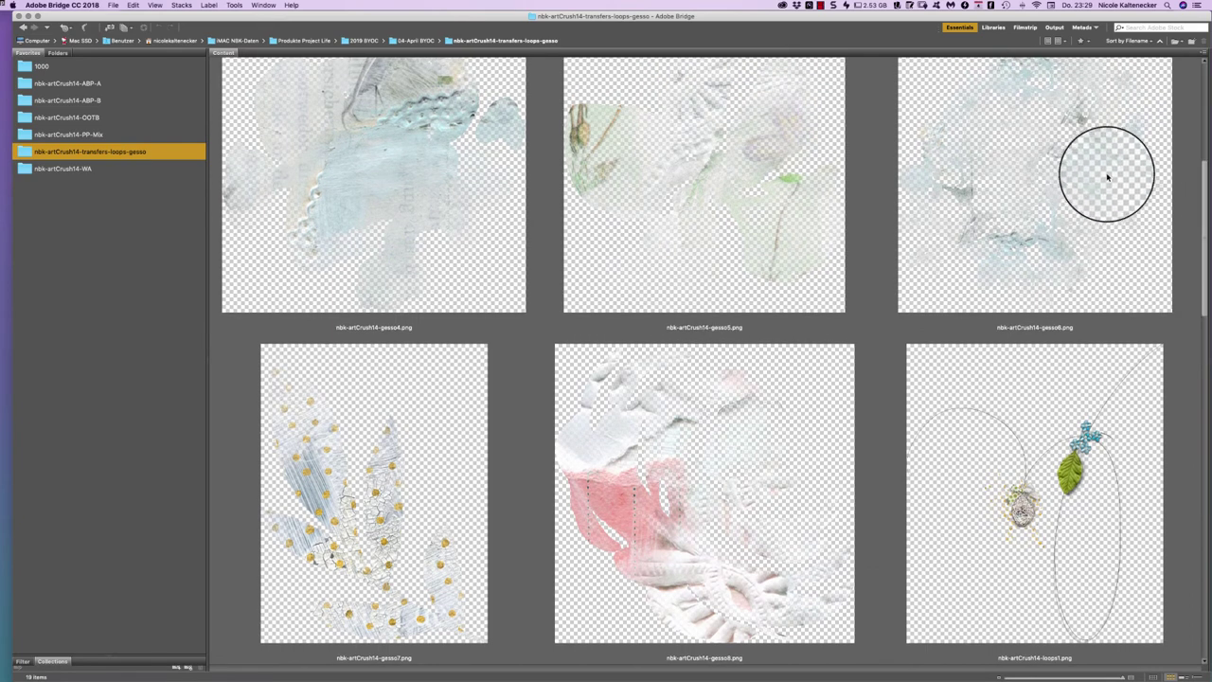
pyautogui.doubleClick(1099, 174)
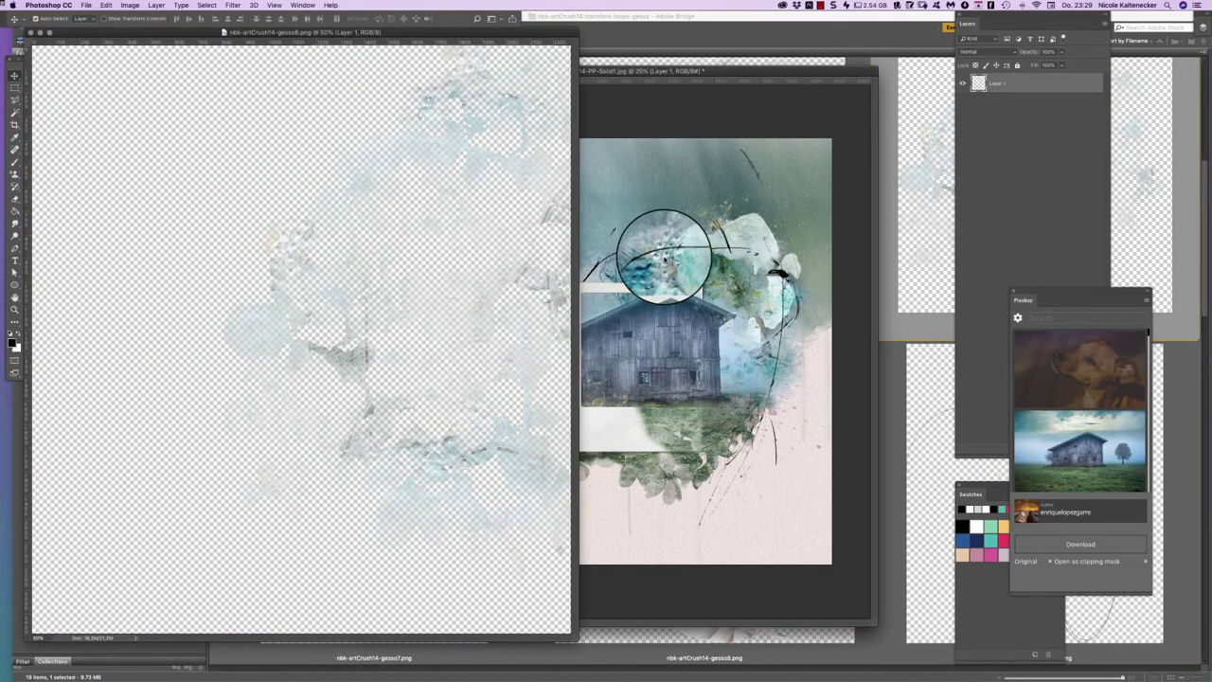
# Step: Place gesso6 in the layout as Layer 3, close its source file, and scale and rotate it about 17°
pyautogui.moveTo(666, 256); pyautogui.dragTo(663, 306)
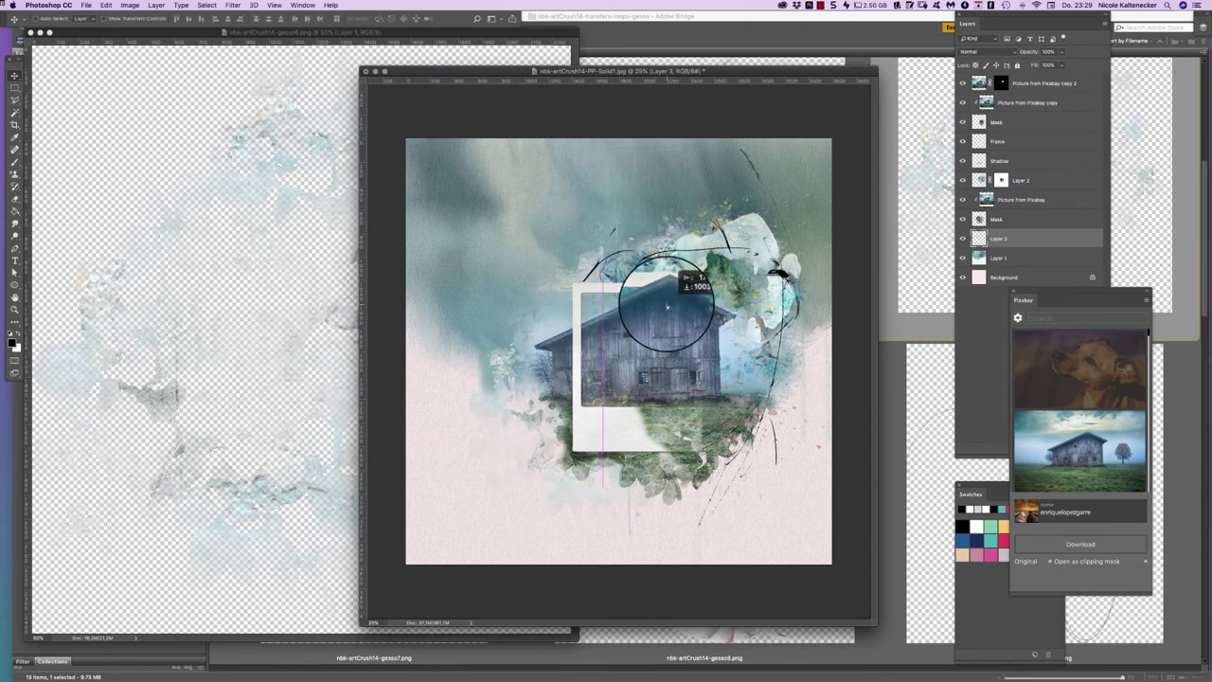
pyautogui.hotkey('ctrl', 'Tab')
pyautogui.press('super+w')
pyautogui.press('super+t')
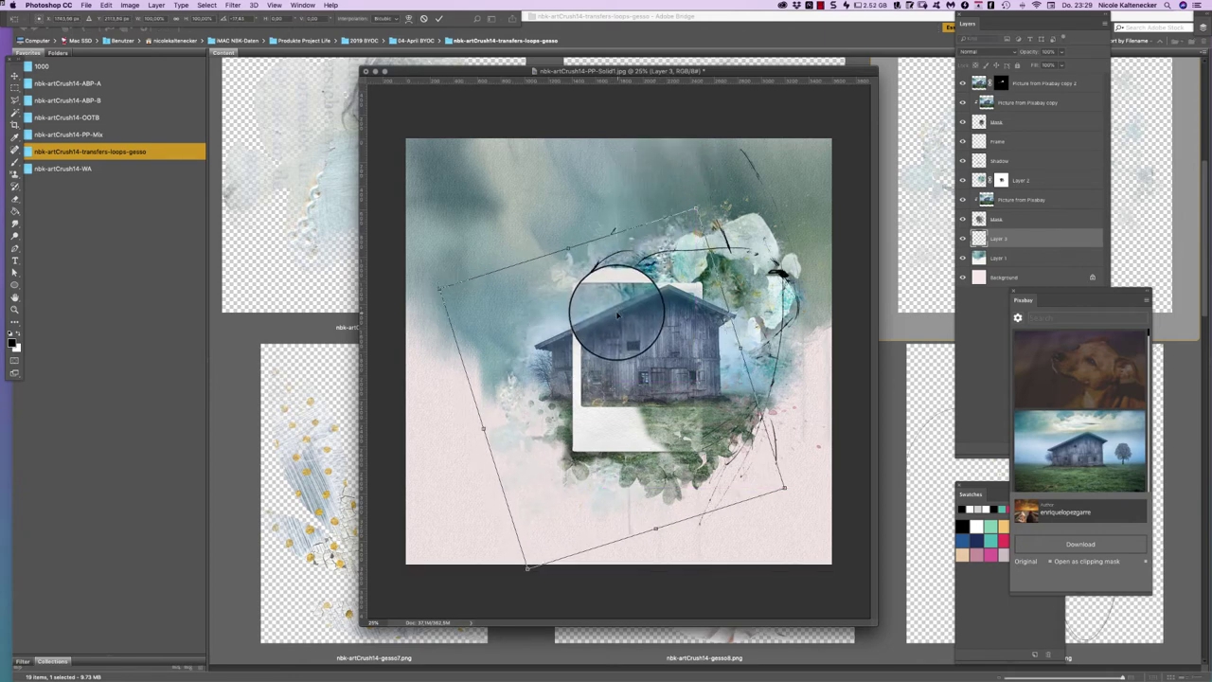
pyautogui.press('Return')
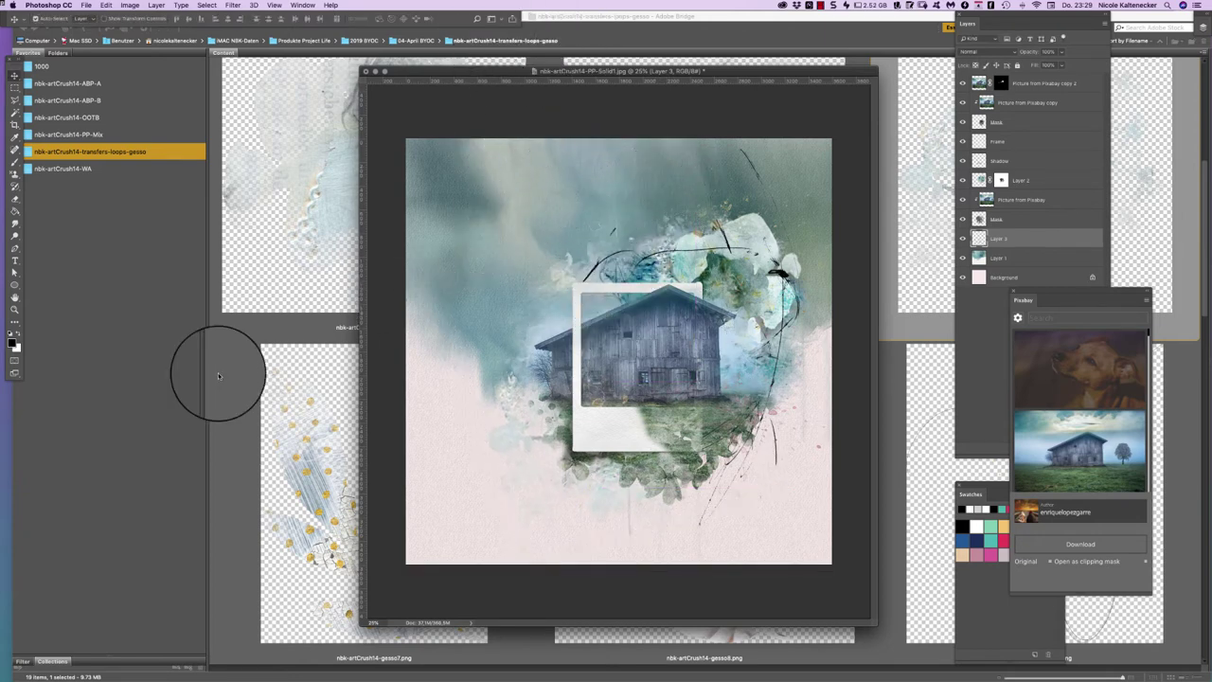
# Step: Bring Bridge forward and scroll the transfers-loops-gesso grid to the gesso7, gesso8 and loops1 row
pyautogui.click(266, 253)
pyautogui.scroll(-3, 266, 254)
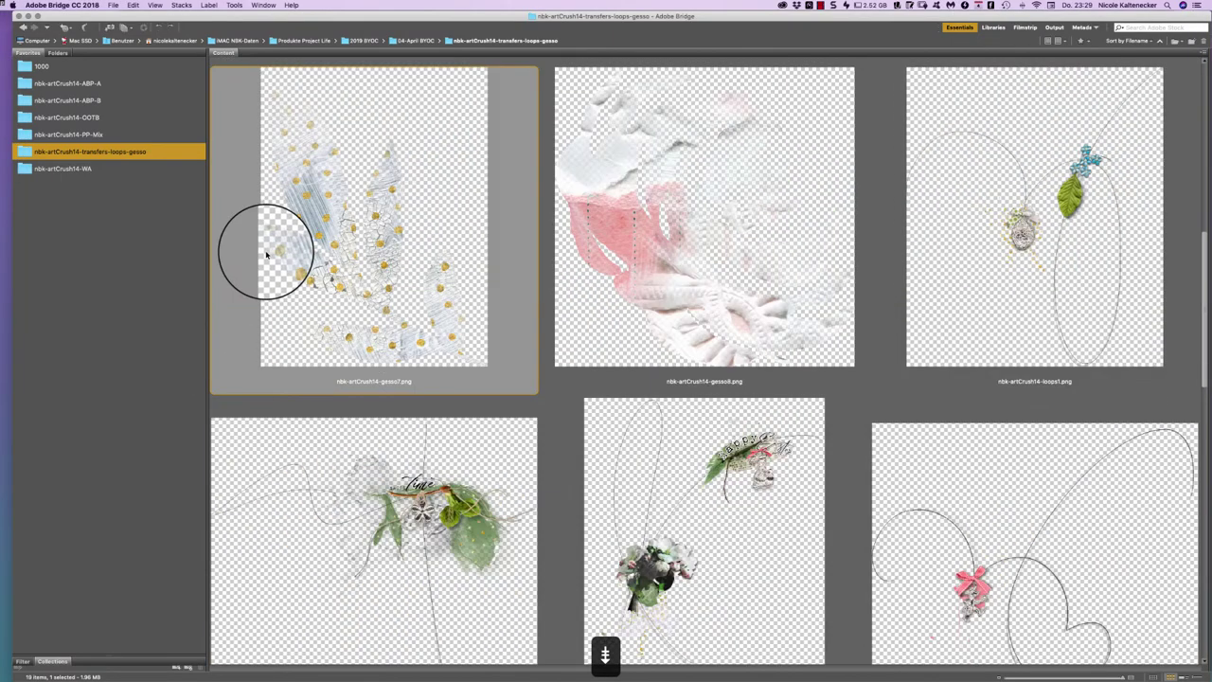
pyautogui.scroll(-3, 266, 254)
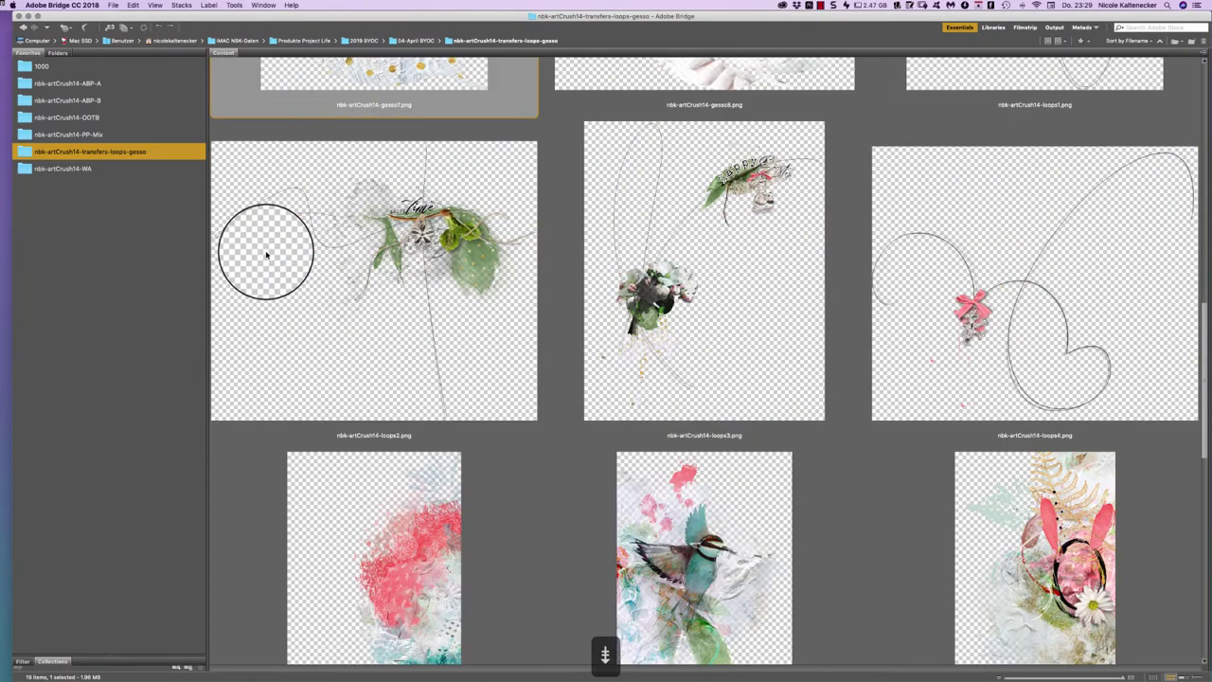
pyautogui.scroll(-6, 266, 254)
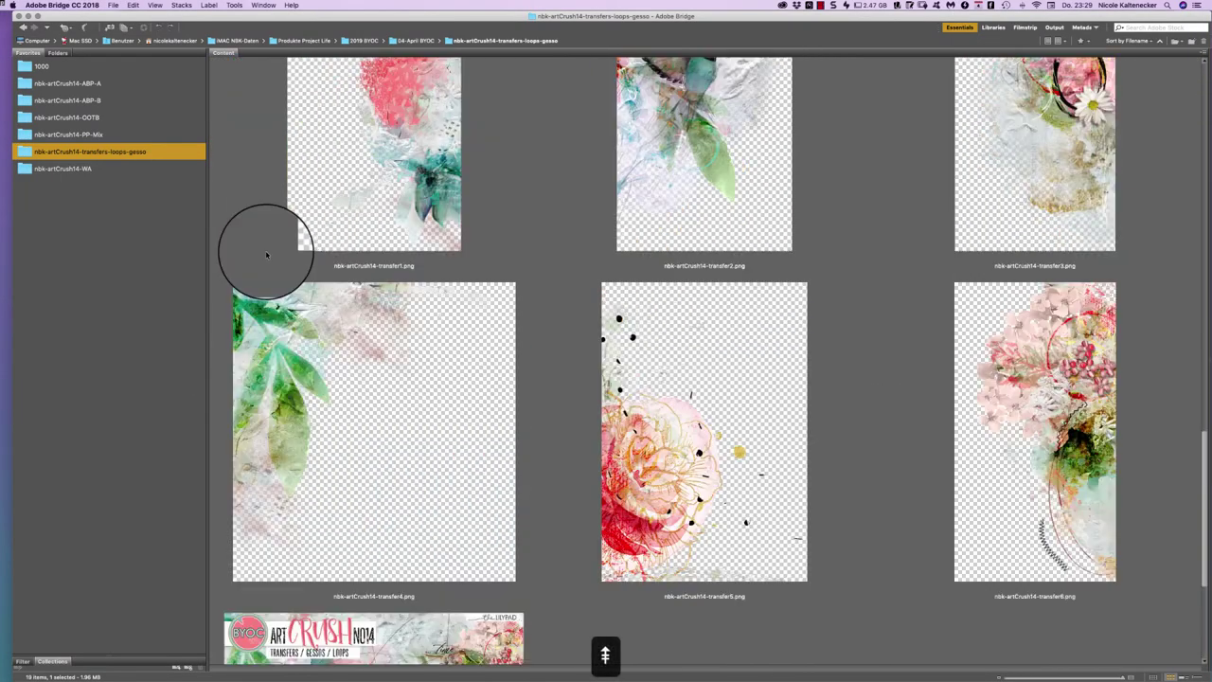
pyautogui.scroll(3, 266, 253)
pyautogui.scroll(3, 266, 254)
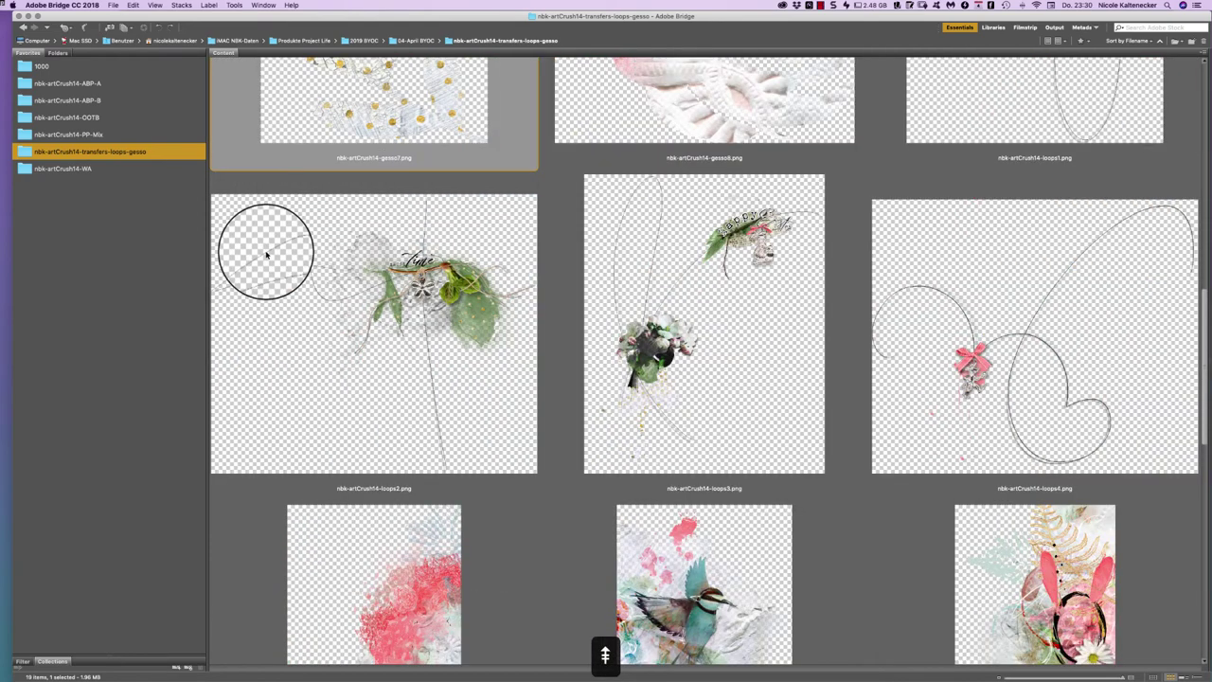
pyautogui.scroll(3, 266, 254)
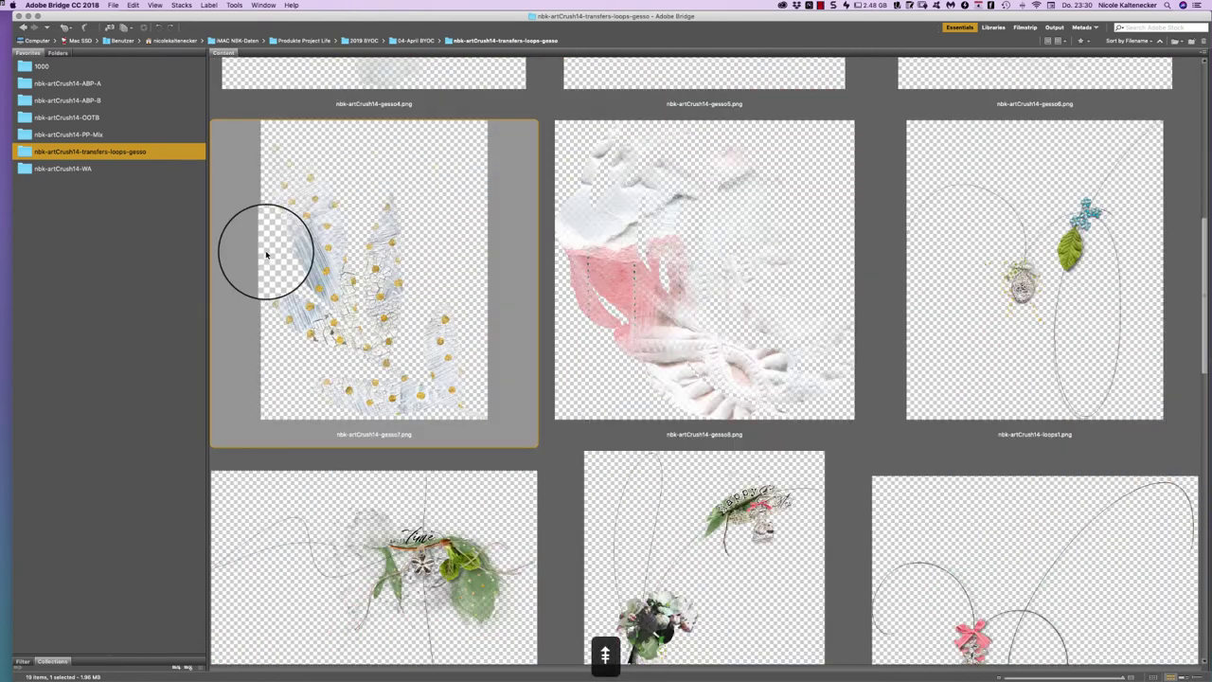
# Step: Bring loops1 into the layout as Layer 4, placed just beneath Picture from Pixabay copy 2
pyautogui.doubleClick(970, 275)
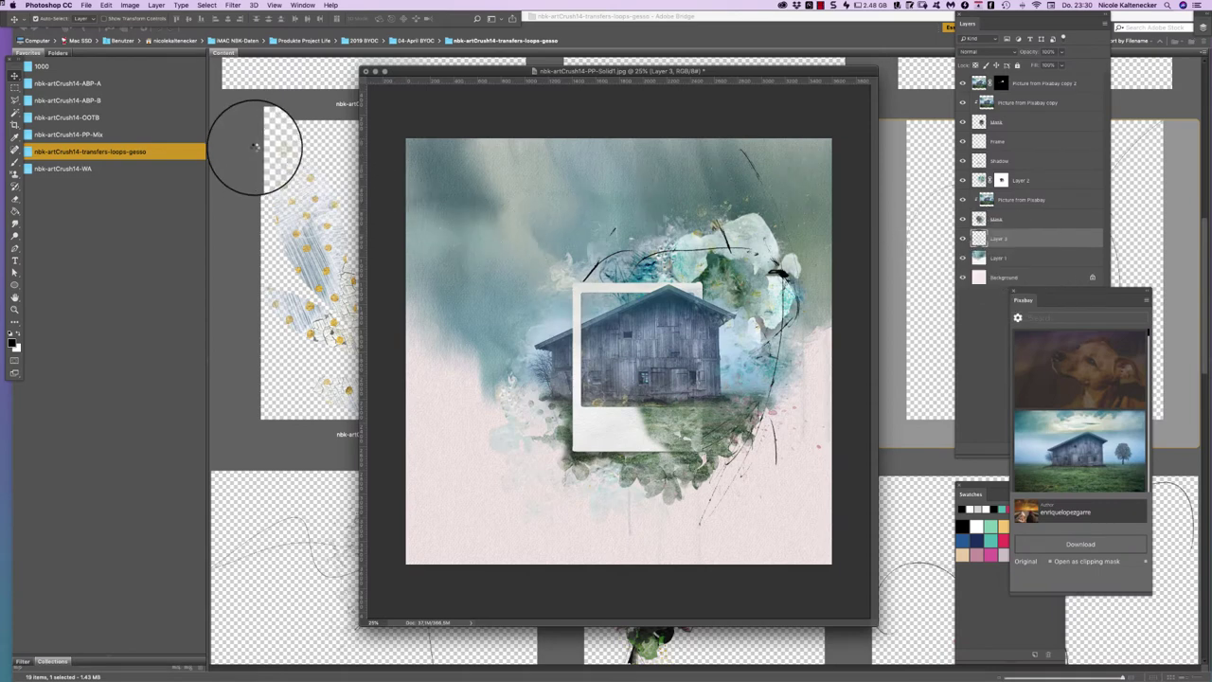
pyautogui.moveTo(363, 224); pyautogui.dragTo(657, 352)
pyautogui.press('super+bracketright')
pyautogui.press('super+bracketright')
pyautogui.press('super+shift+bracketright')
pyautogui.moveTo(1041, 84); pyautogui.dragTo(1035, 109)
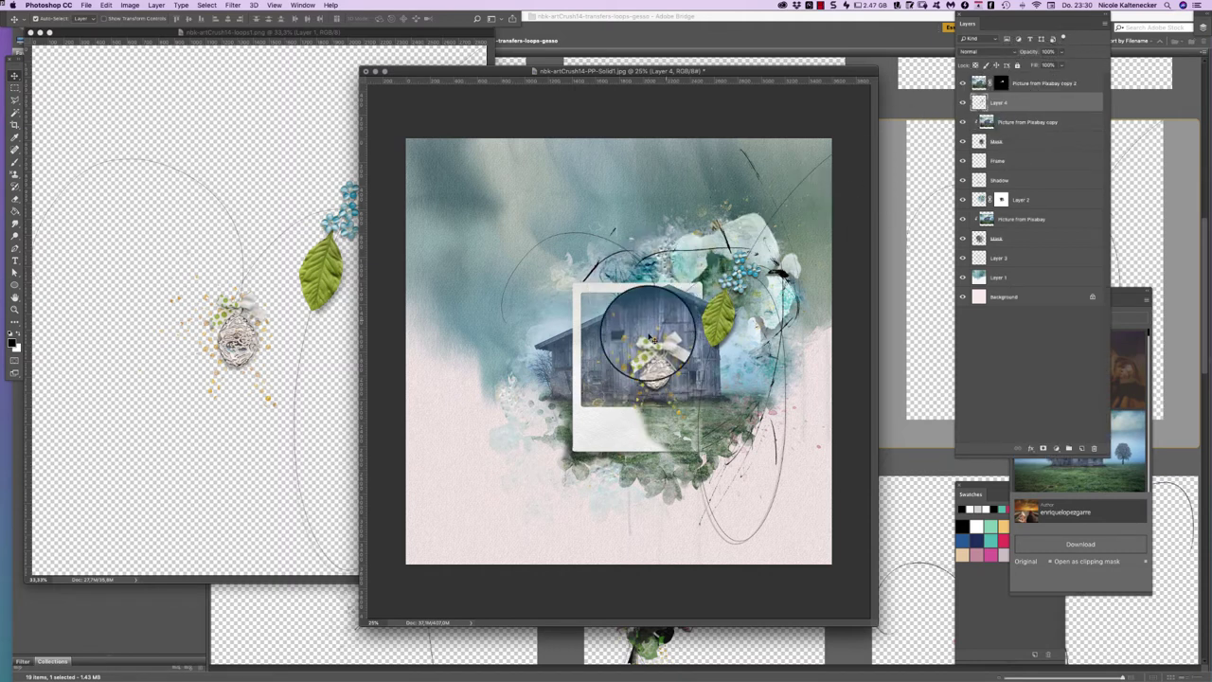
# Step: Add a layer mask to Layer 4 and paint black to hide the loops over the barn
pyautogui.click(1044, 449)
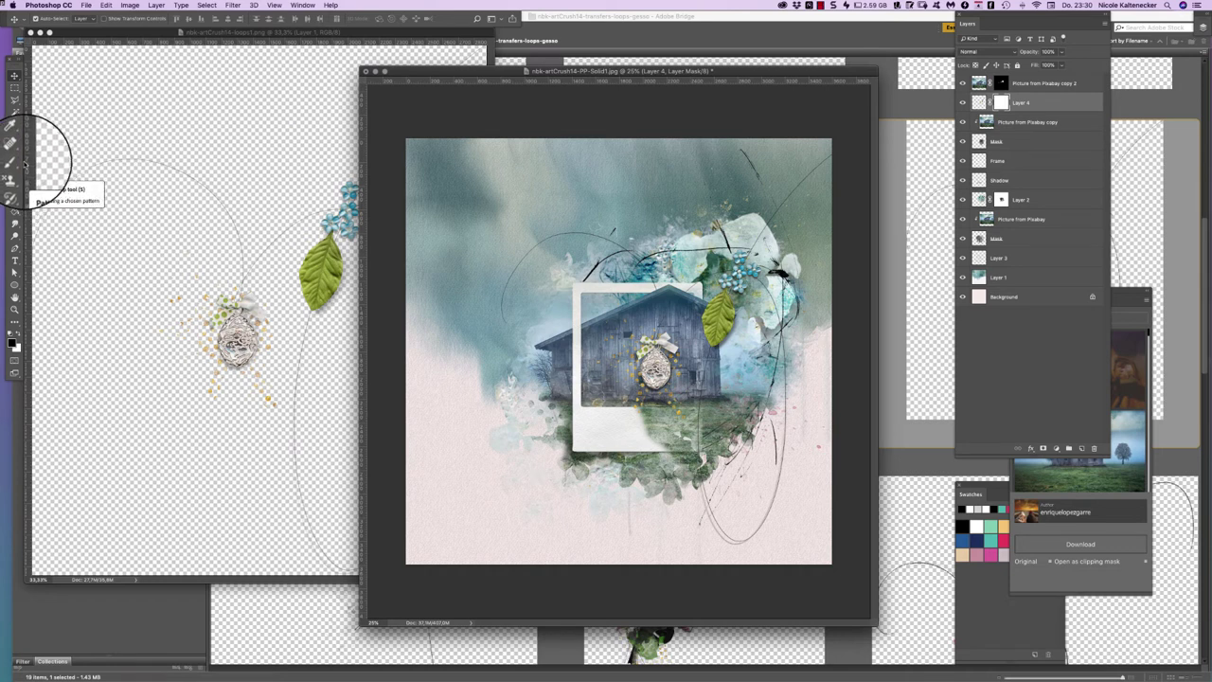
pyautogui.click(15, 162)
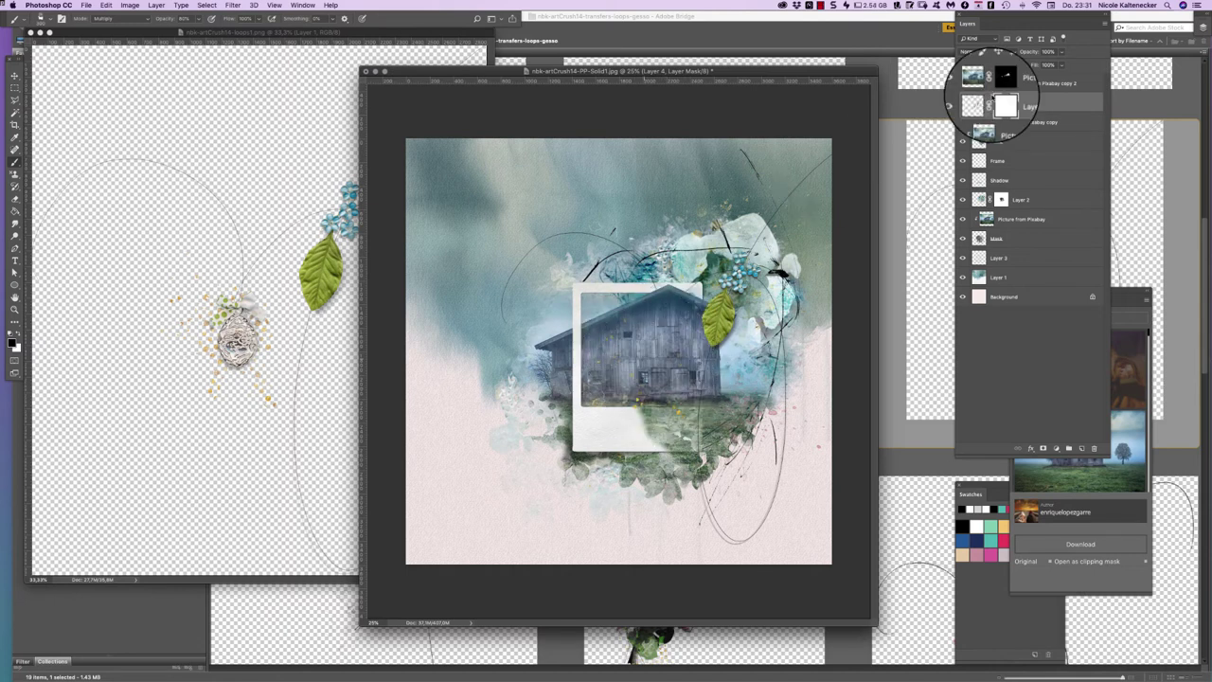
pyautogui.press('F5')
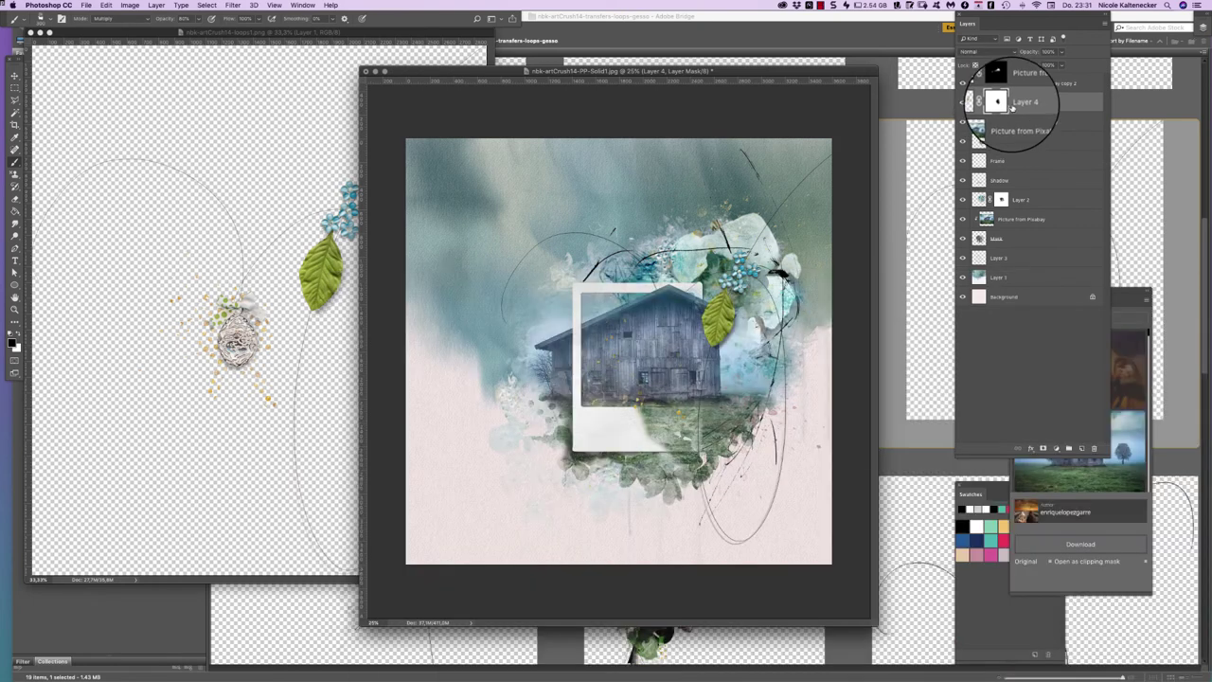
pyautogui.press('F5')
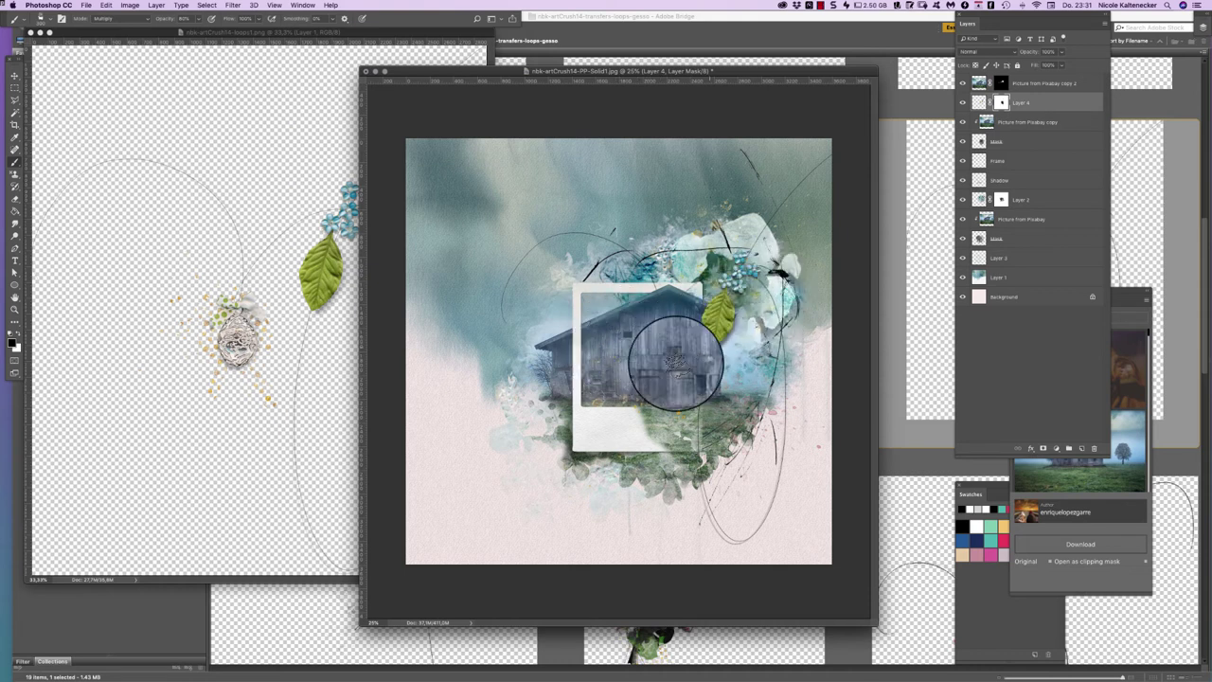
pyautogui.moveTo(587, 326); pyautogui.dragTo(642, 311)
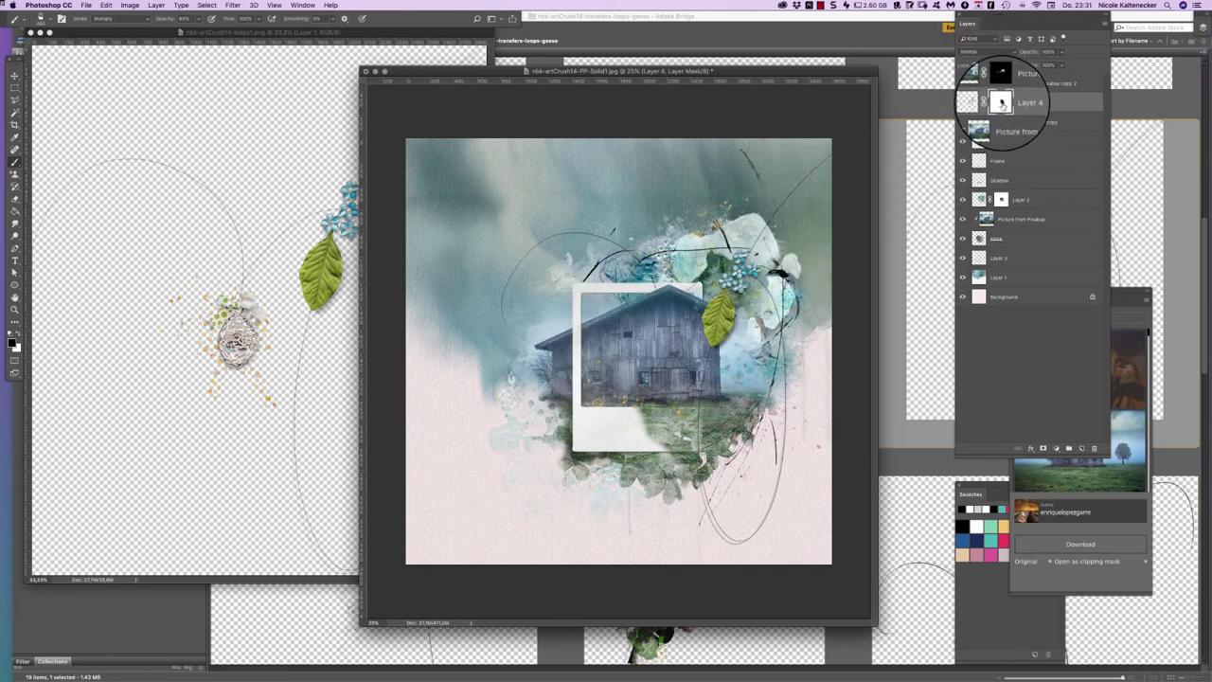
# Step: Delete Layer 4's mask and undo to restore it, then close the loops1 source file
pyautogui.rightClick(1001, 106)
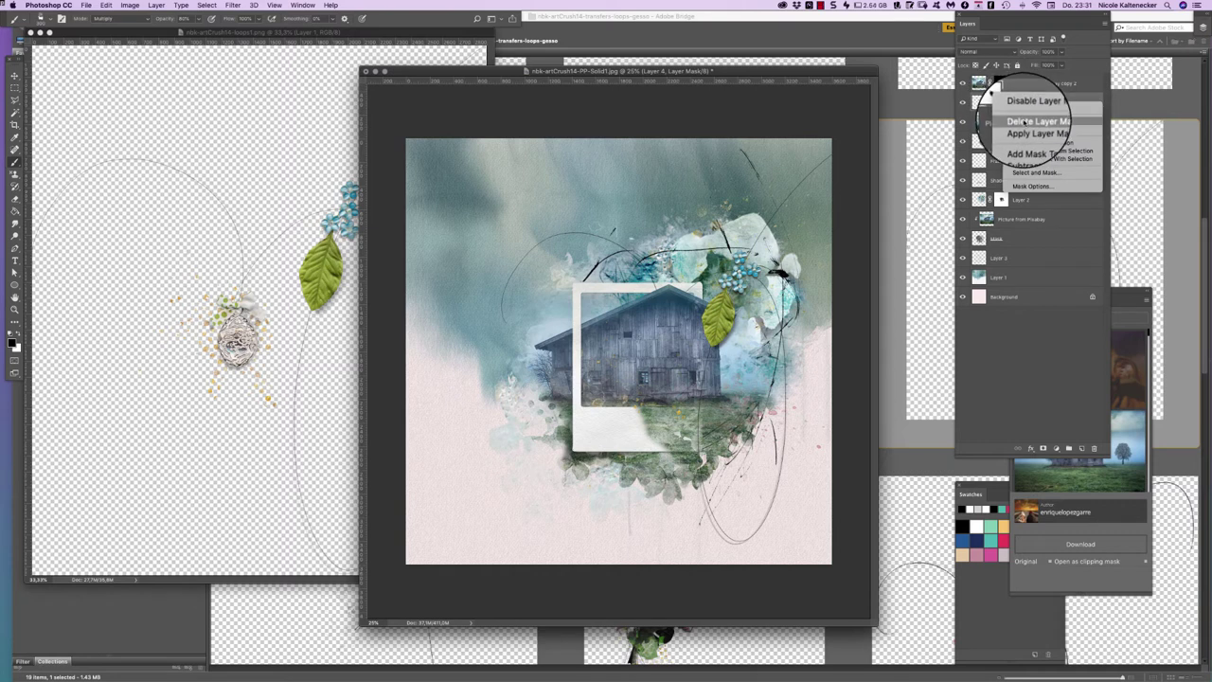
pyautogui.click(1038, 120)
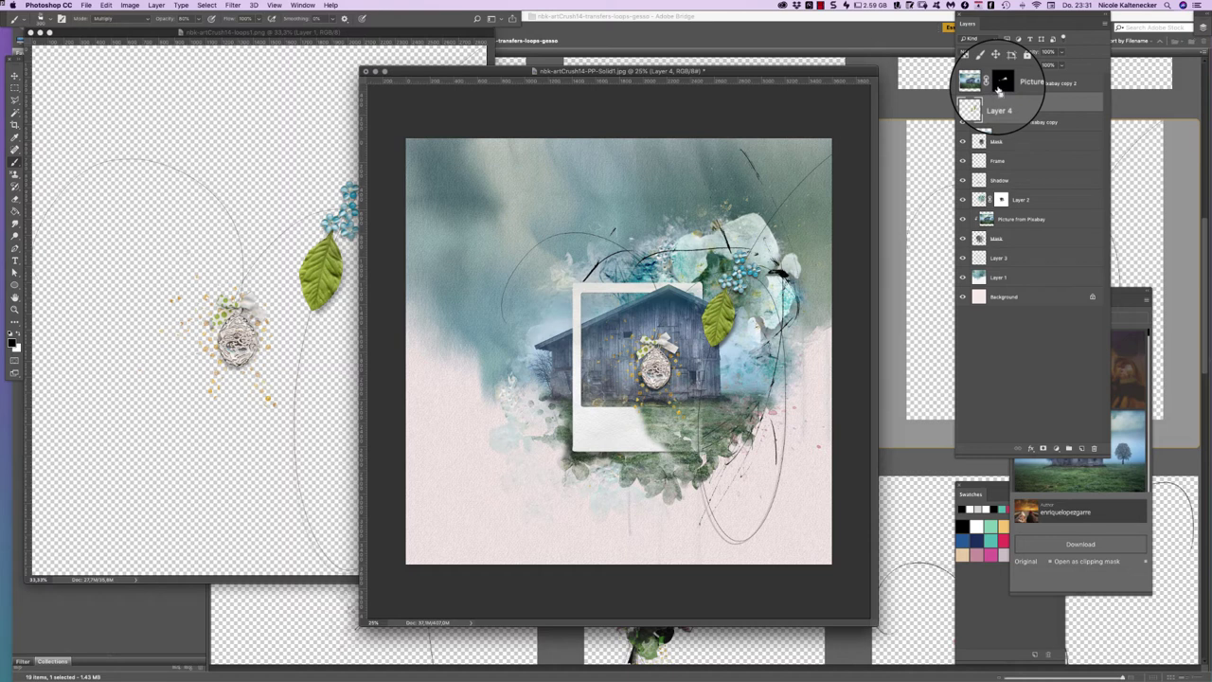
pyautogui.press('super+z')
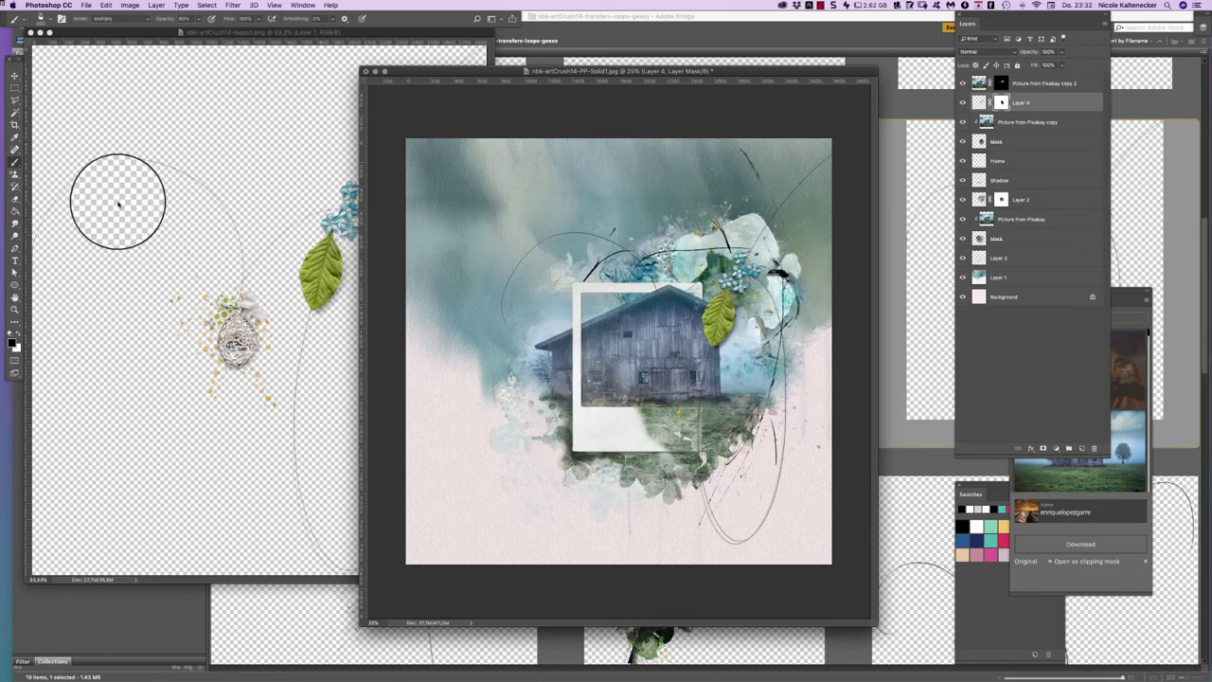
pyautogui.click(133, 170)
pyautogui.press('super+w')
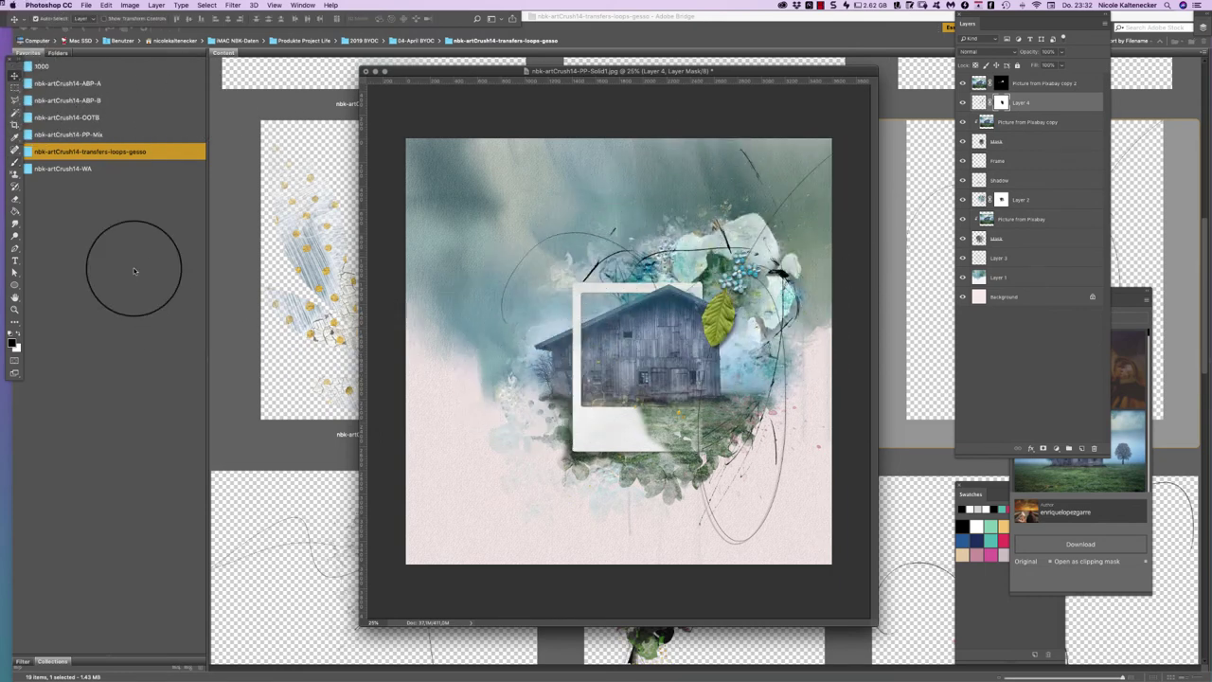
# Step: Bring the WA-12 'pure poetry' word art into the layout as Layer 5 and close its source file
pyautogui.click(112, 170)
pyautogui.click(133, 170)
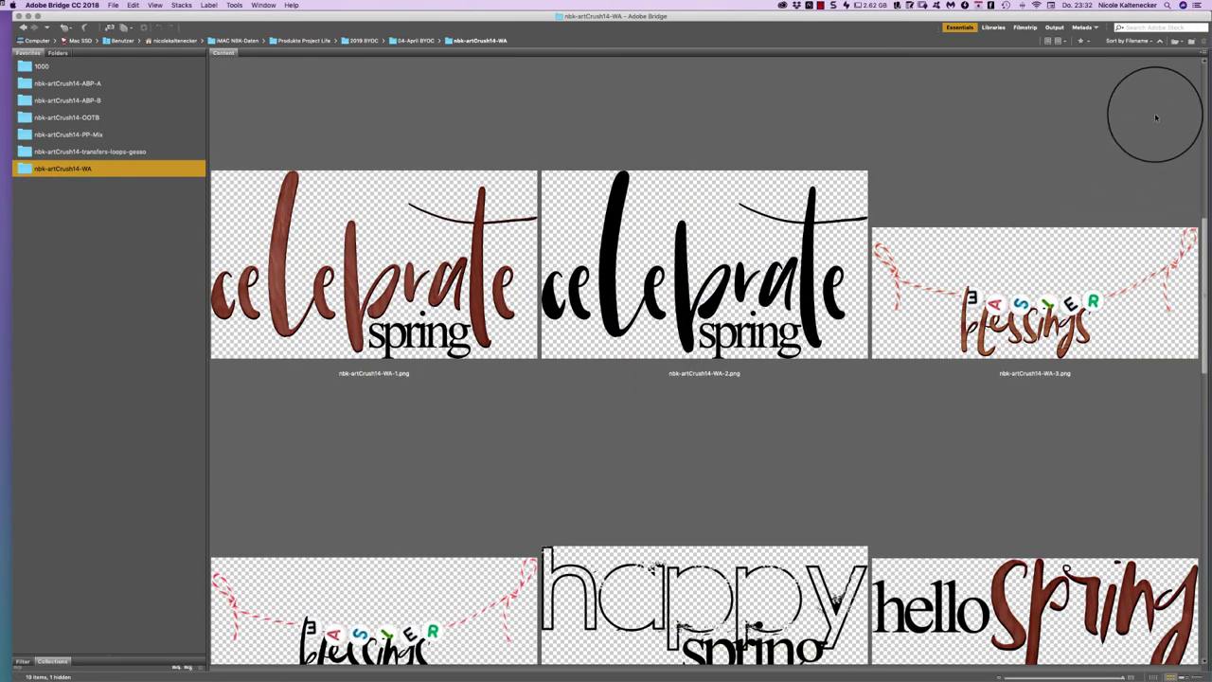
pyautogui.scroll(-10, 1180, 236)
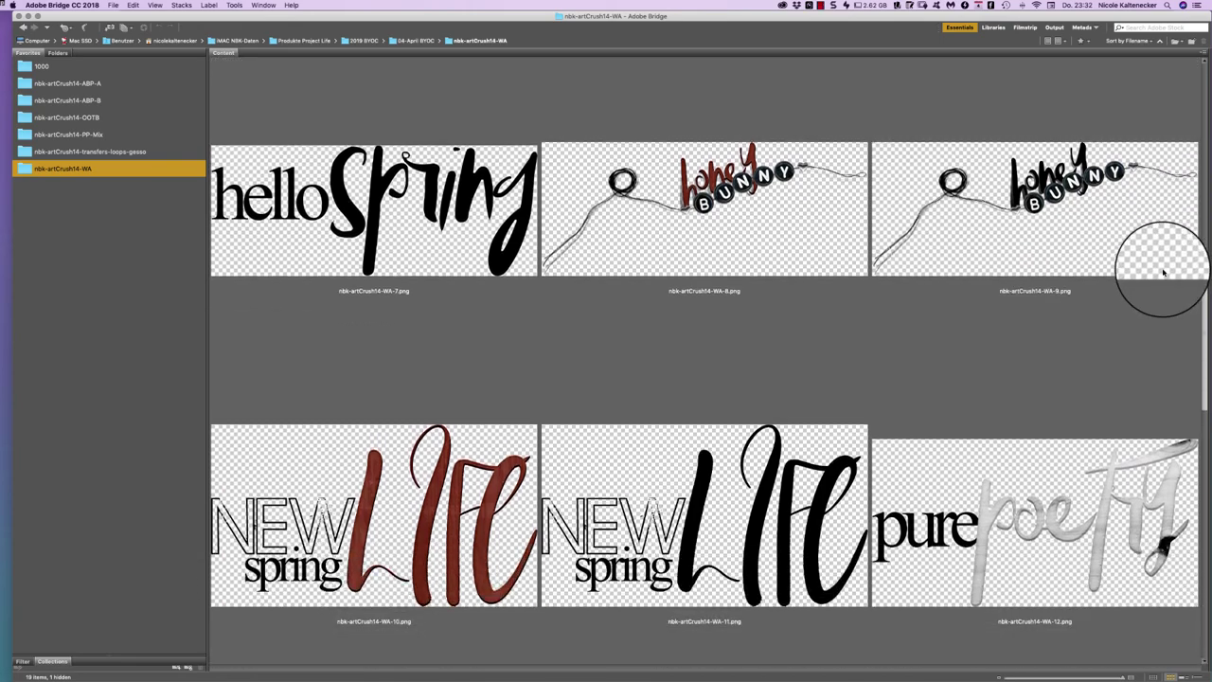
pyautogui.scroll(-5, 1162, 273)
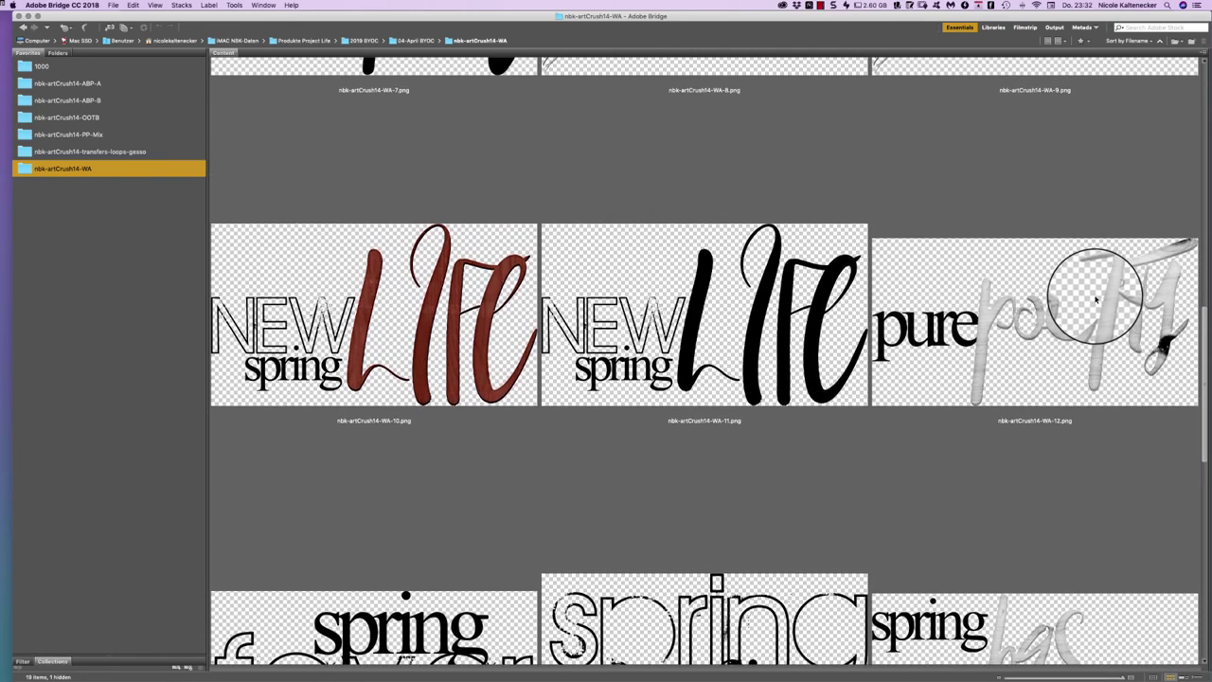
pyautogui.doubleClick(1095, 300)
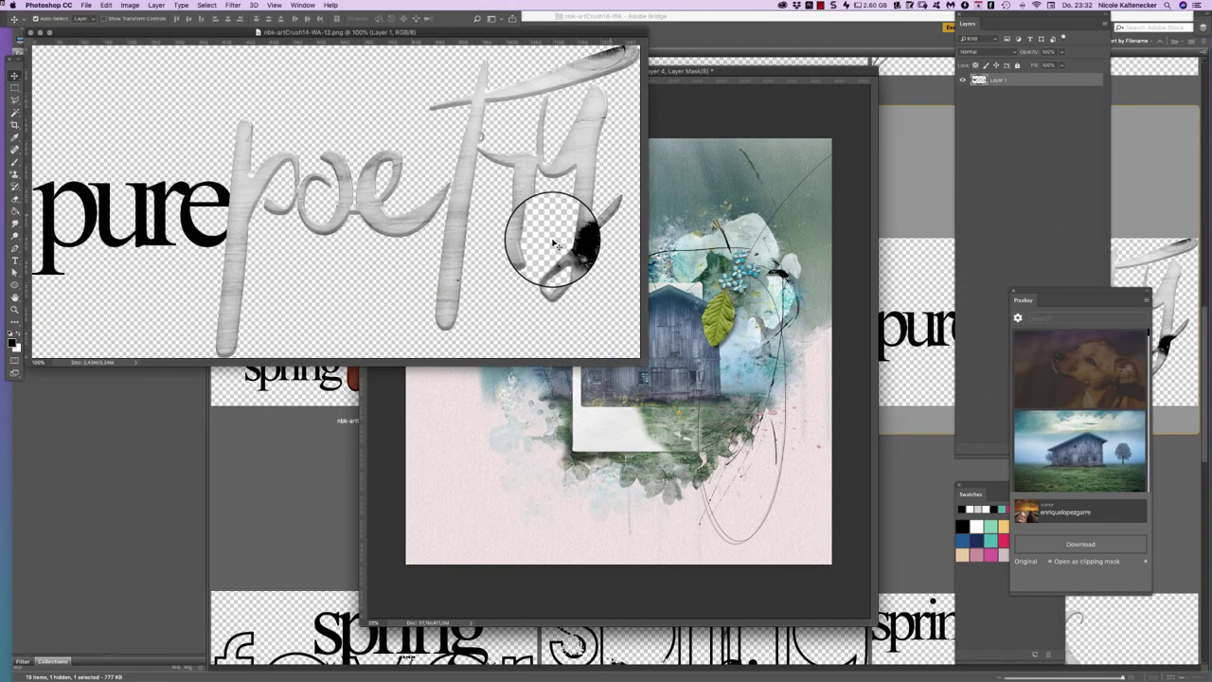
pyautogui.moveTo(454, 243); pyautogui.dragTo(719, 413)
pyautogui.click(256, 244)
pyautogui.press('super+w')
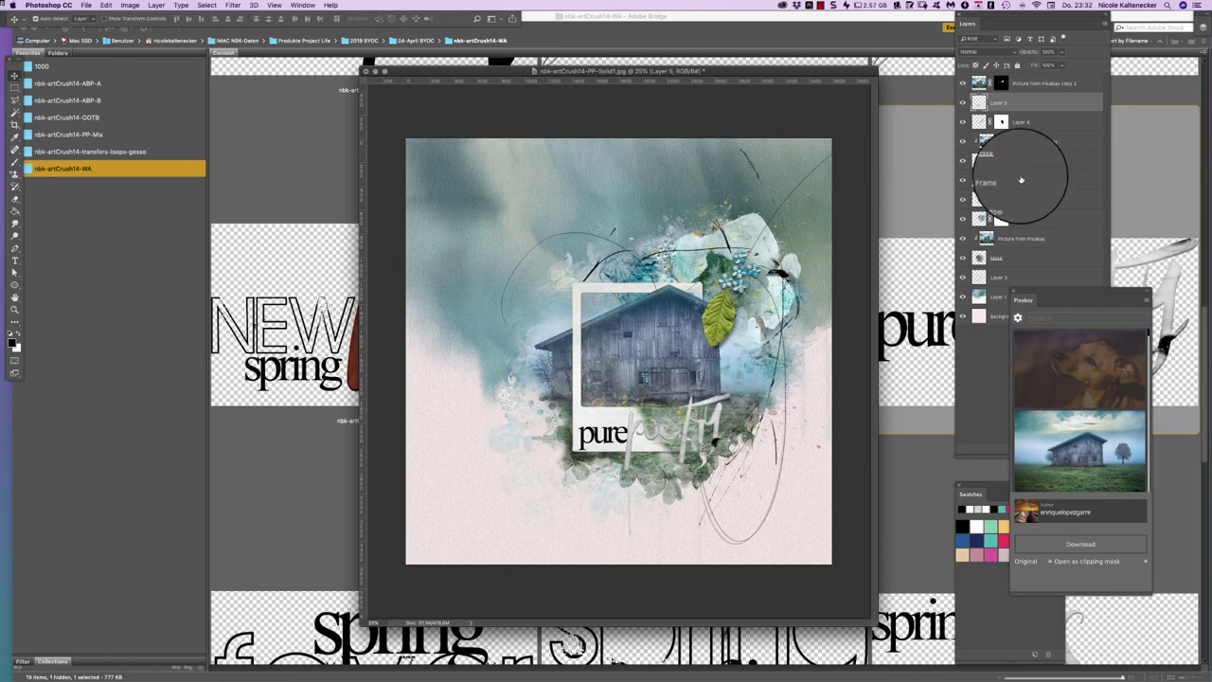
# Step: Close the Pixabay panel and add a Drop Shadow effect to the word art layer
pyautogui.click(1012, 291)
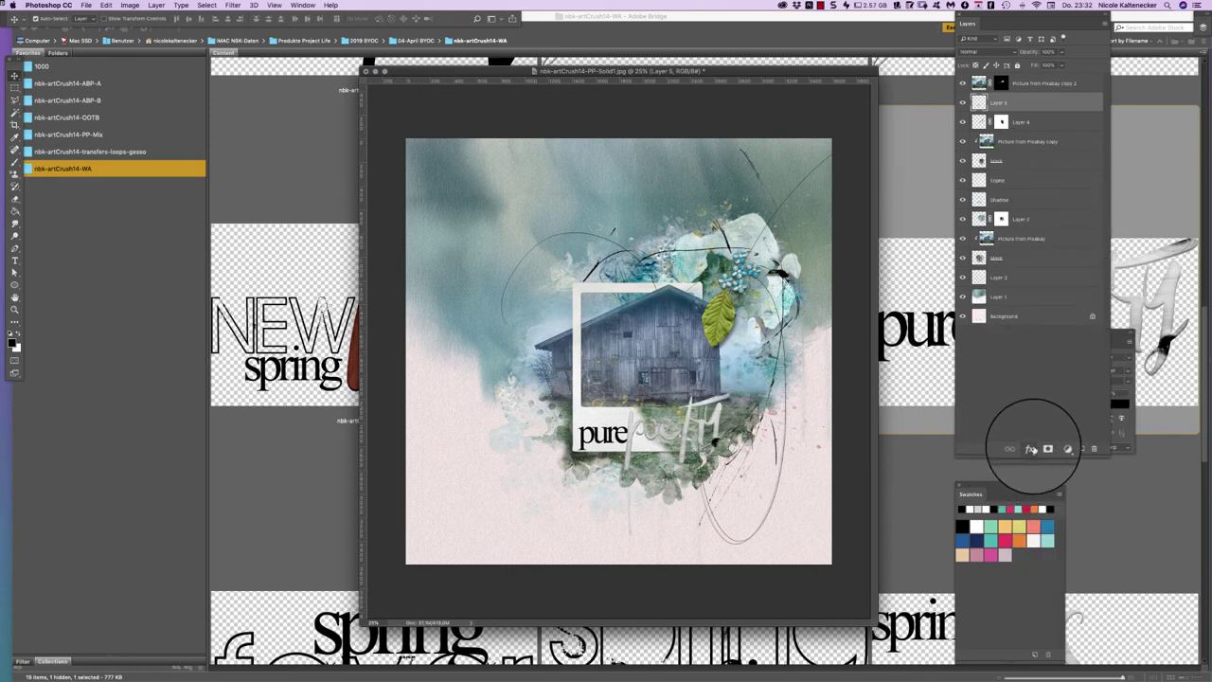
pyautogui.click(1025, 437)
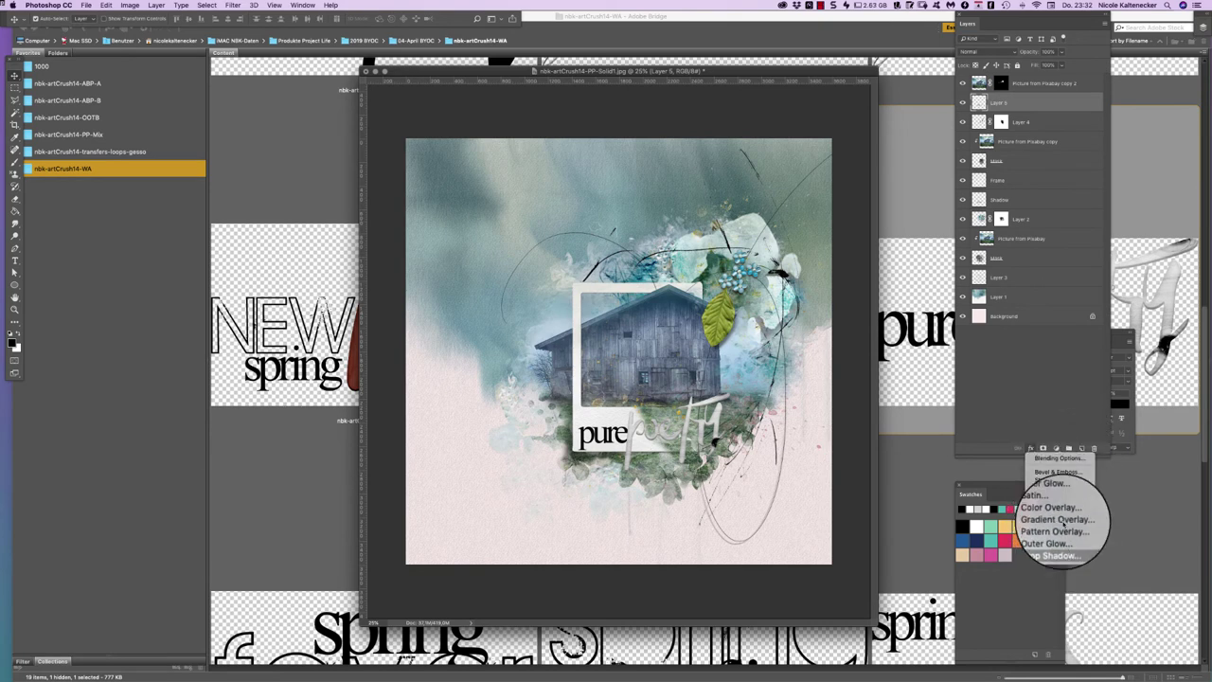
pyautogui.click(1054, 544)
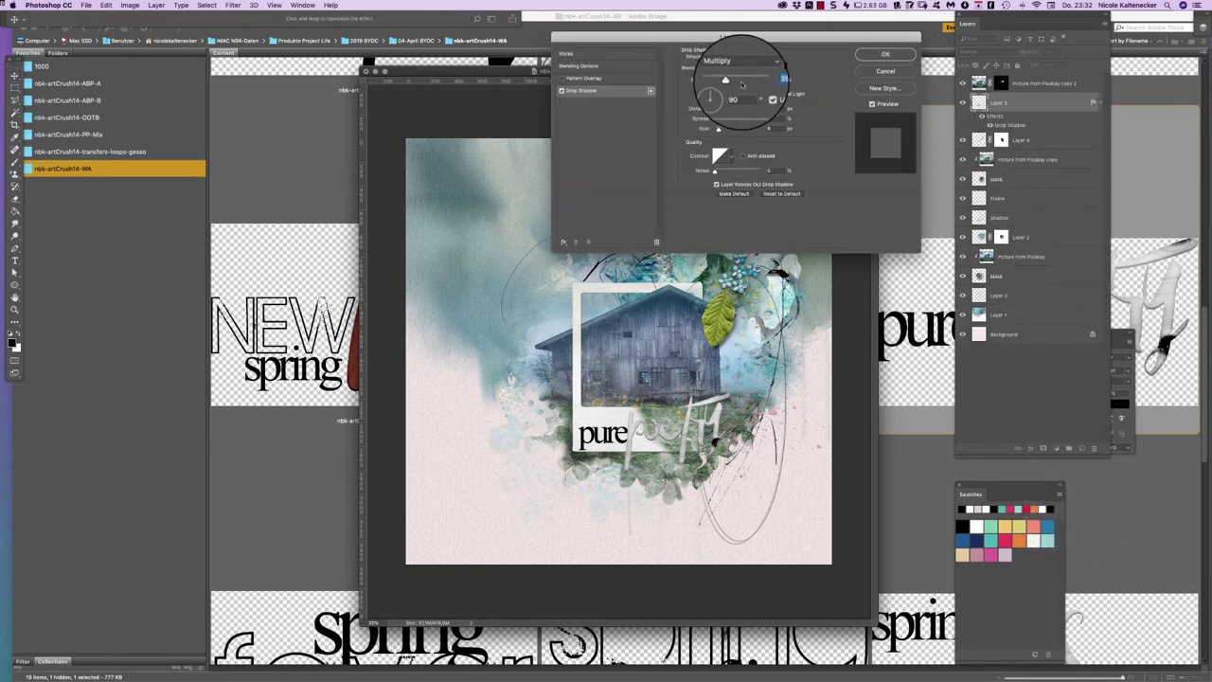
# Step: Add a white Outside stroke with a larger size and push the drop shadow distance slightly farther
pyautogui.click(563, 243)
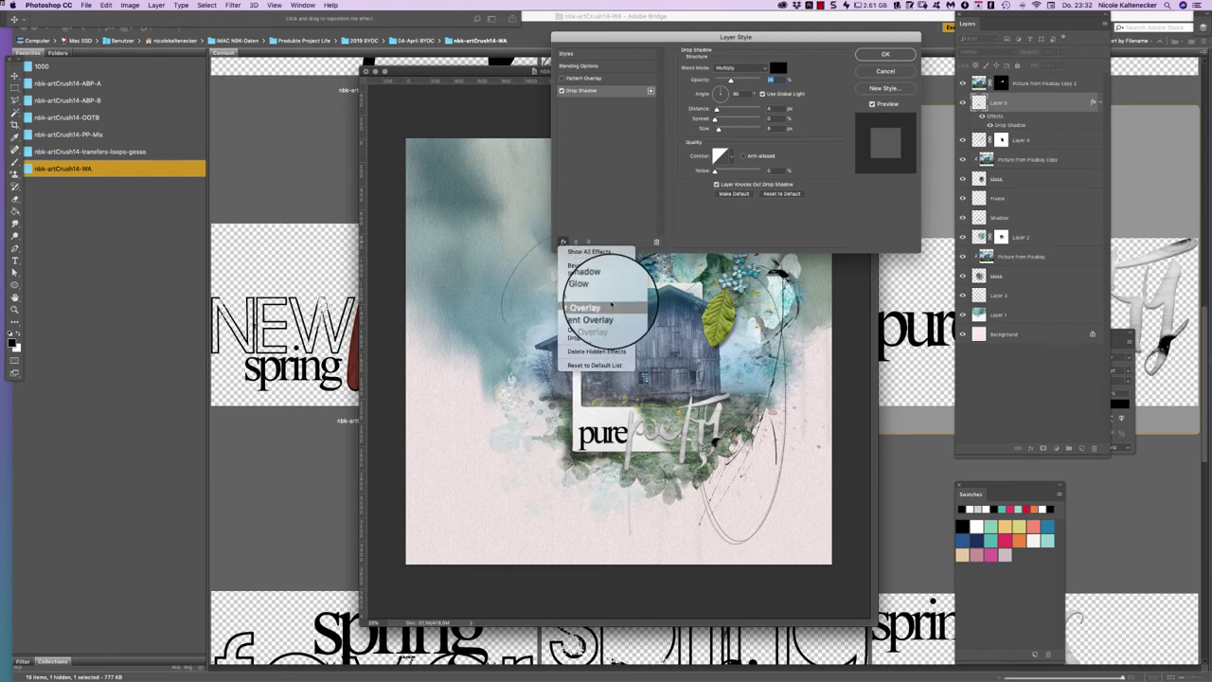
pyautogui.click(594, 268)
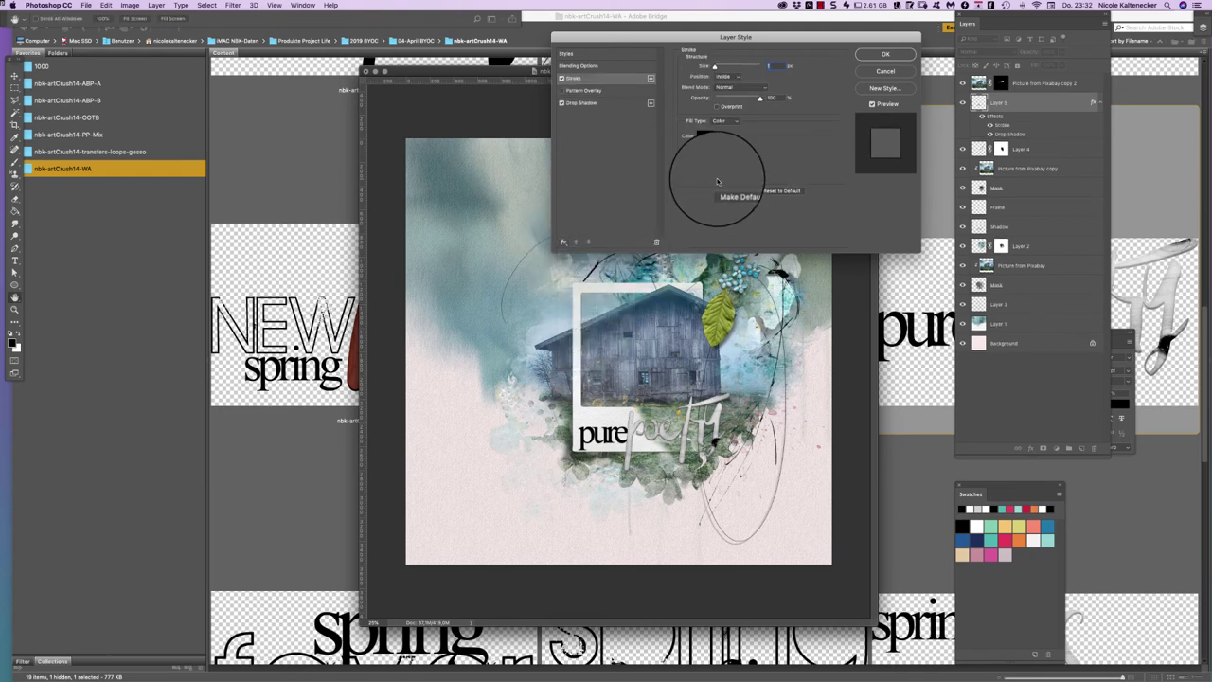
pyautogui.click(727, 80)
pyautogui.click(729, 70)
pyautogui.click(705, 135)
pyautogui.click(747, 283)
pyautogui.click(961, 278)
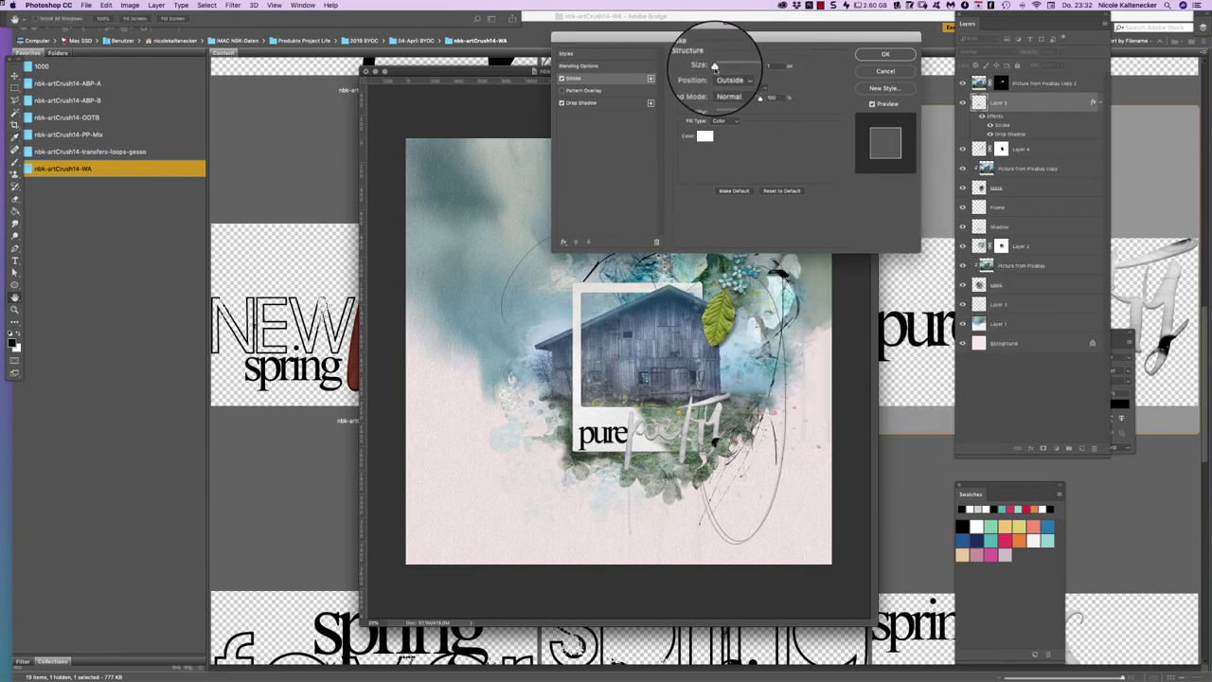
pyautogui.moveTo(715, 68); pyautogui.dragTo(718, 68)
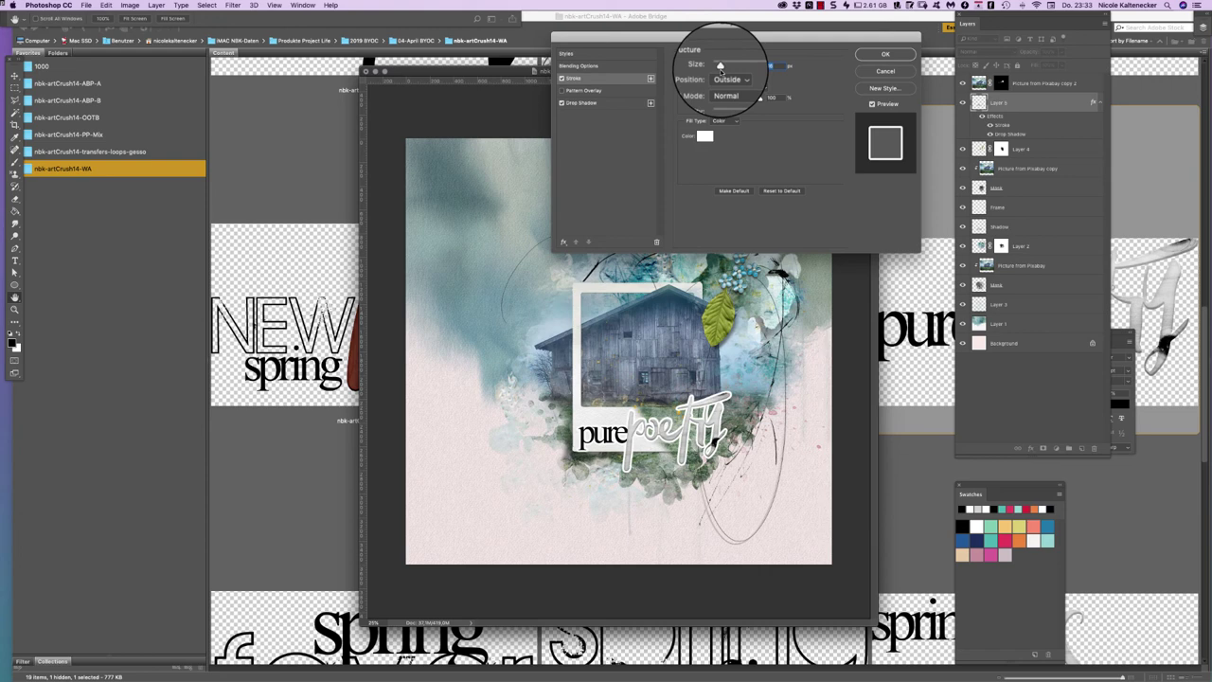
pyautogui.click(617, 103)
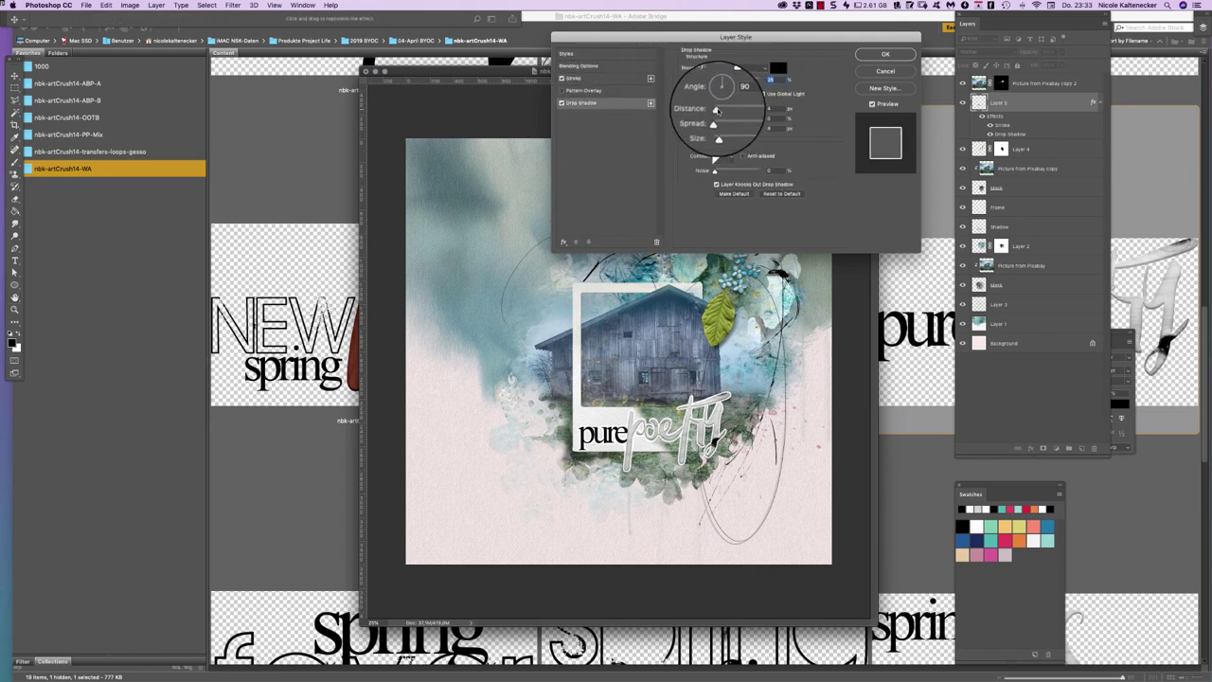
pyautogui.moveTo(716, 111); pyautogui.dragTo(726, 111)
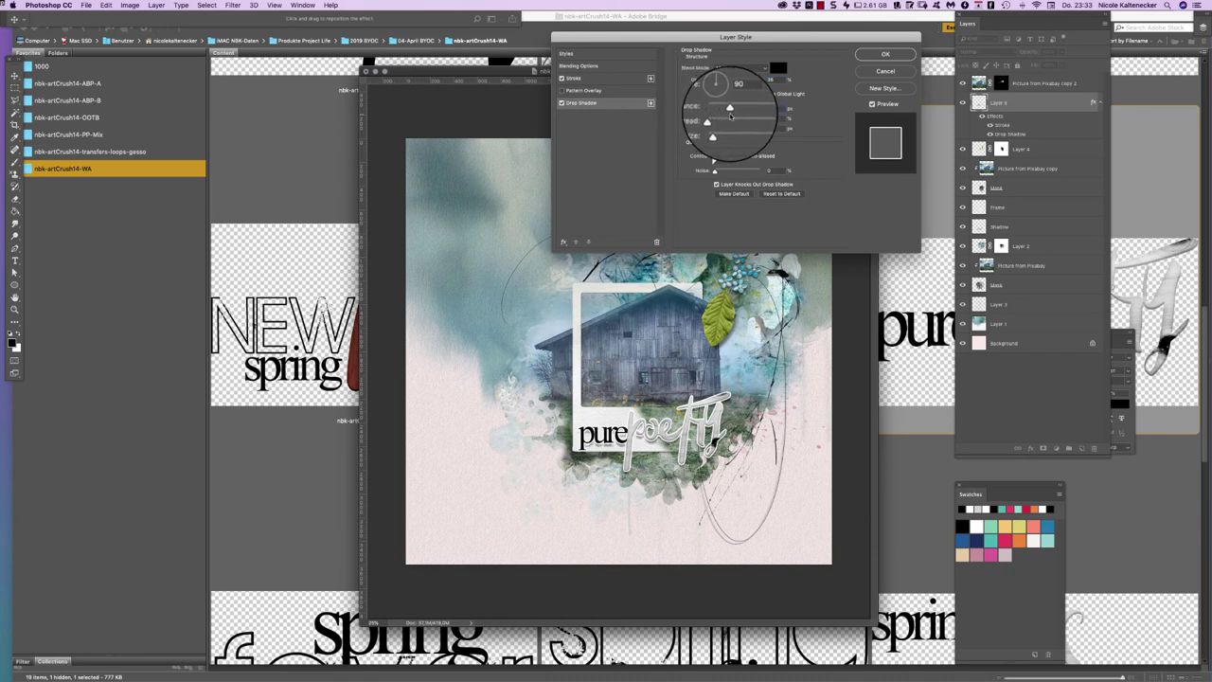
# Step: Apply the Stroke and Drop Shadow effects, then trial-move the loop with Free Transform and cancel it
pyautogui.click(886, 54)
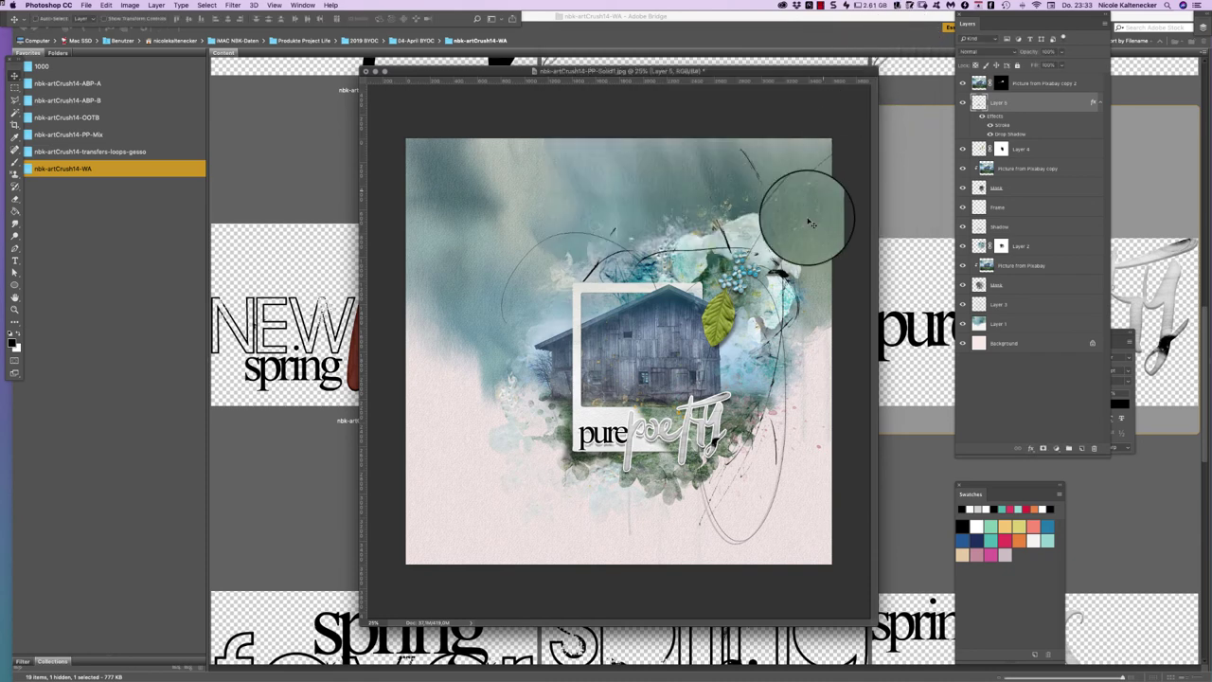
pyautogui.press('super+t')
pyautogui.moveTo(734, 322); pyautogui.dragTo(696, 428)
pyautogui.press('Escape')
# Step: Drag the 'pure poetry' word art above the barn photo, overlapping its upper-left corner
pyautogui.moveTo(725, 355); pyautogui.dragTo(630, 364)
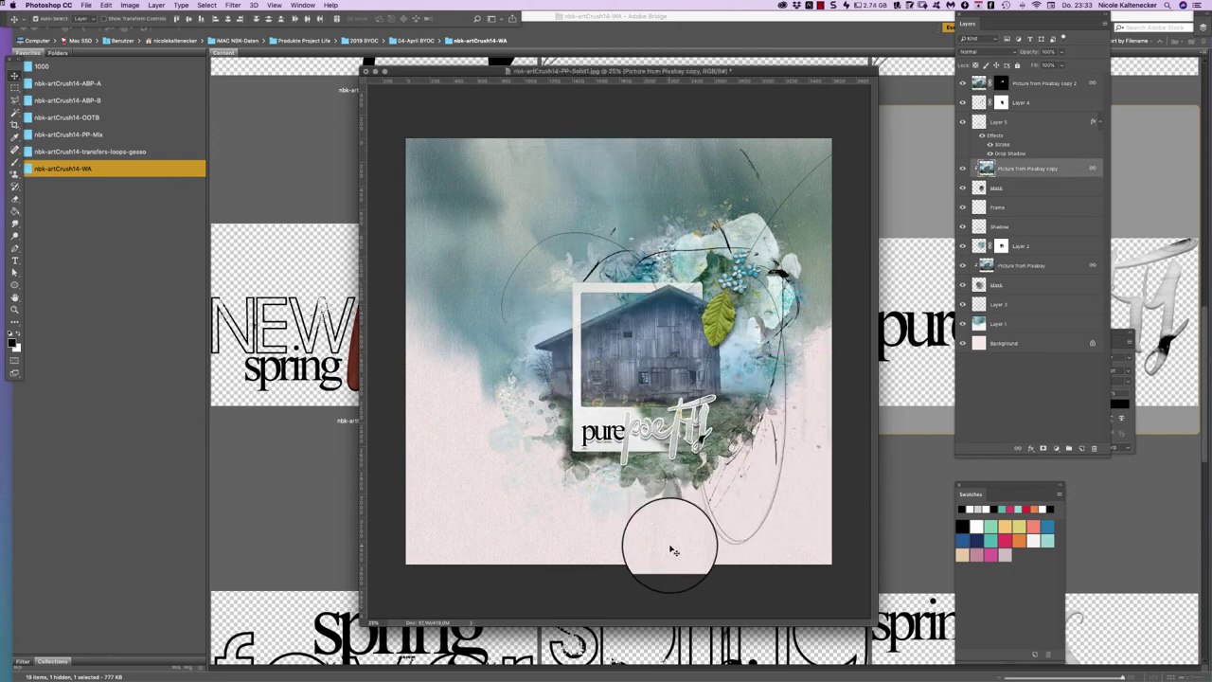
pyautogui.click(674, 431)
pyautogui.moveTo(674, 431); pyautogui.dragTo(581, 248)
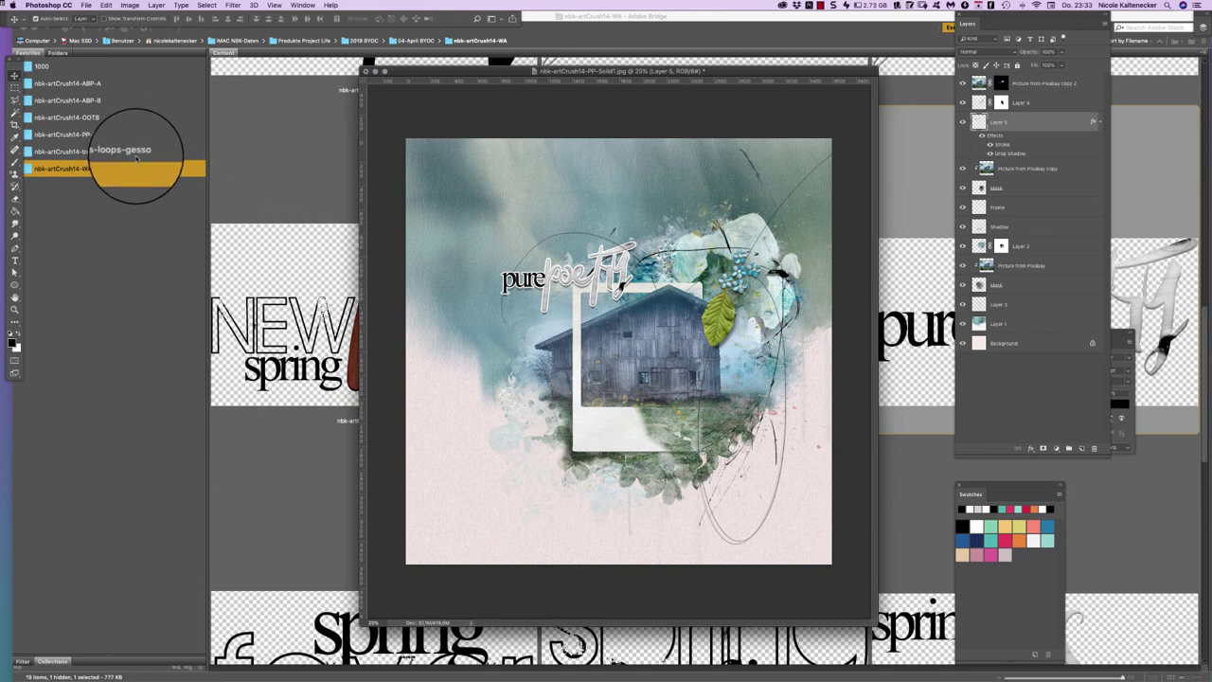
pyautogui.click(186, 134)
pyautogui.click(157, 151)
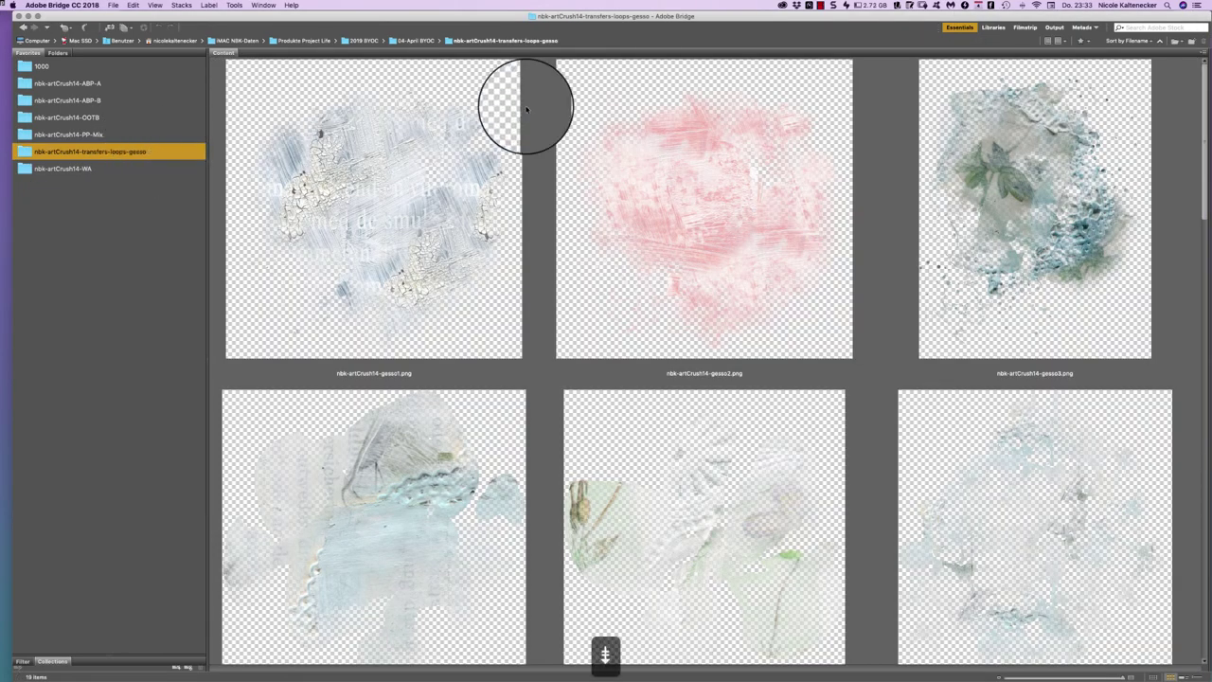
pyautogui.scroll(-10, 526, 106)
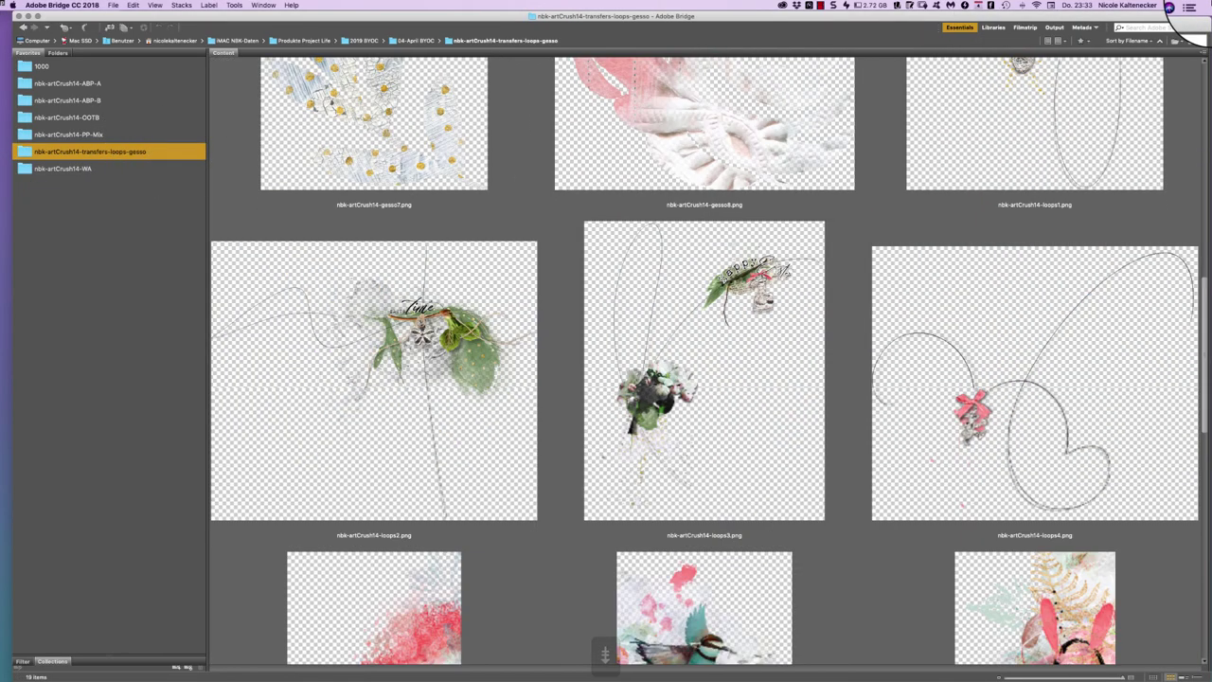
pyautogui.scroll(-5, 605, 653)
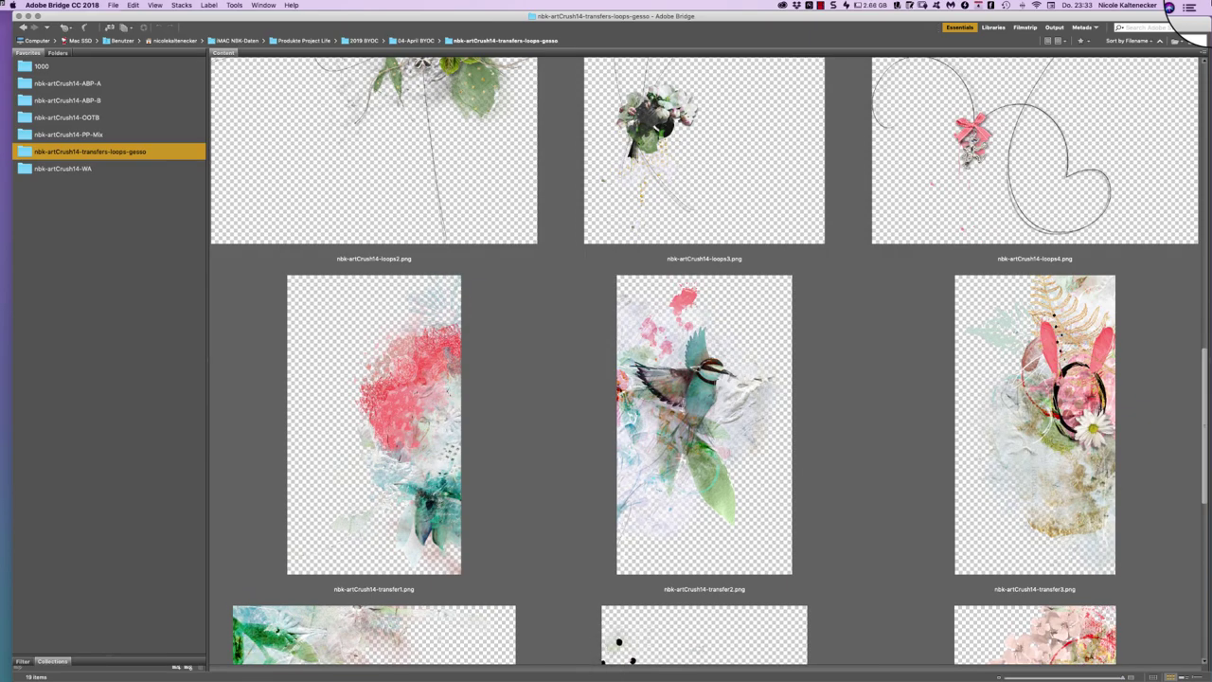
pyautogui.press('super+Tab')
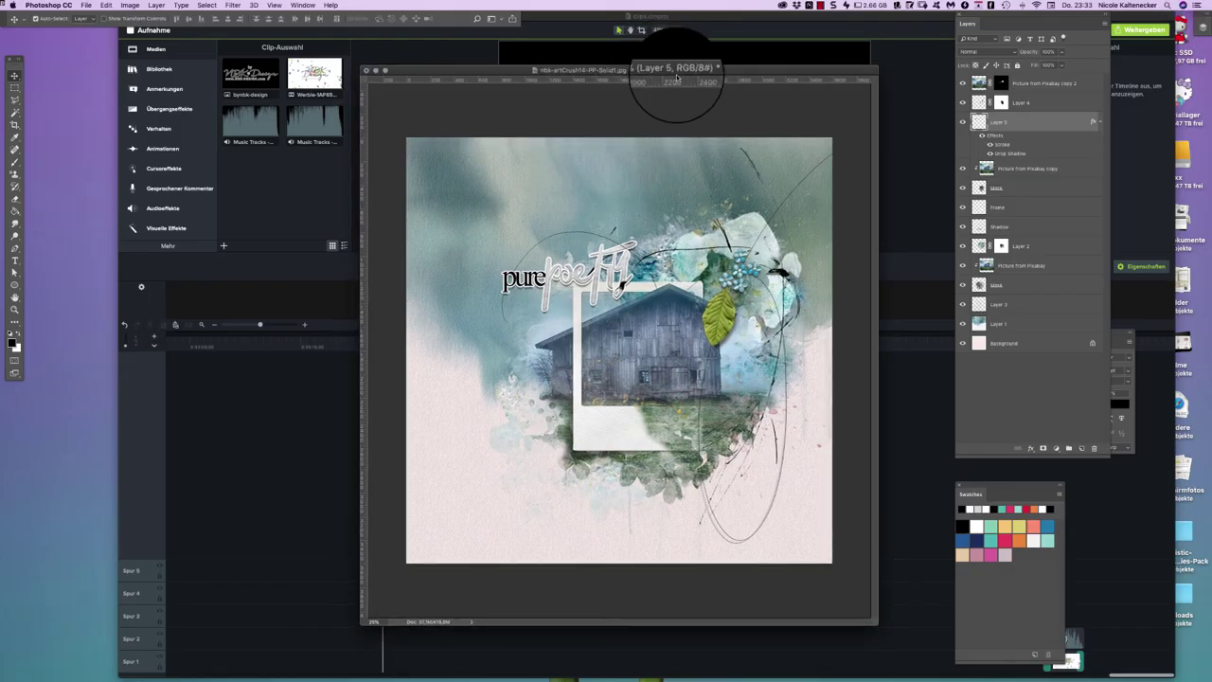
# Step: Reposition the thin loop circle onto the flower cluster at the barn photo's upper right
pyautogui.moveTo(678, 76)
pyautogui.mouseDown()
pyautogui.moveTo(644, 67)
pyautogui.moveTo(669, 87)
pyautogui.mouseUp()
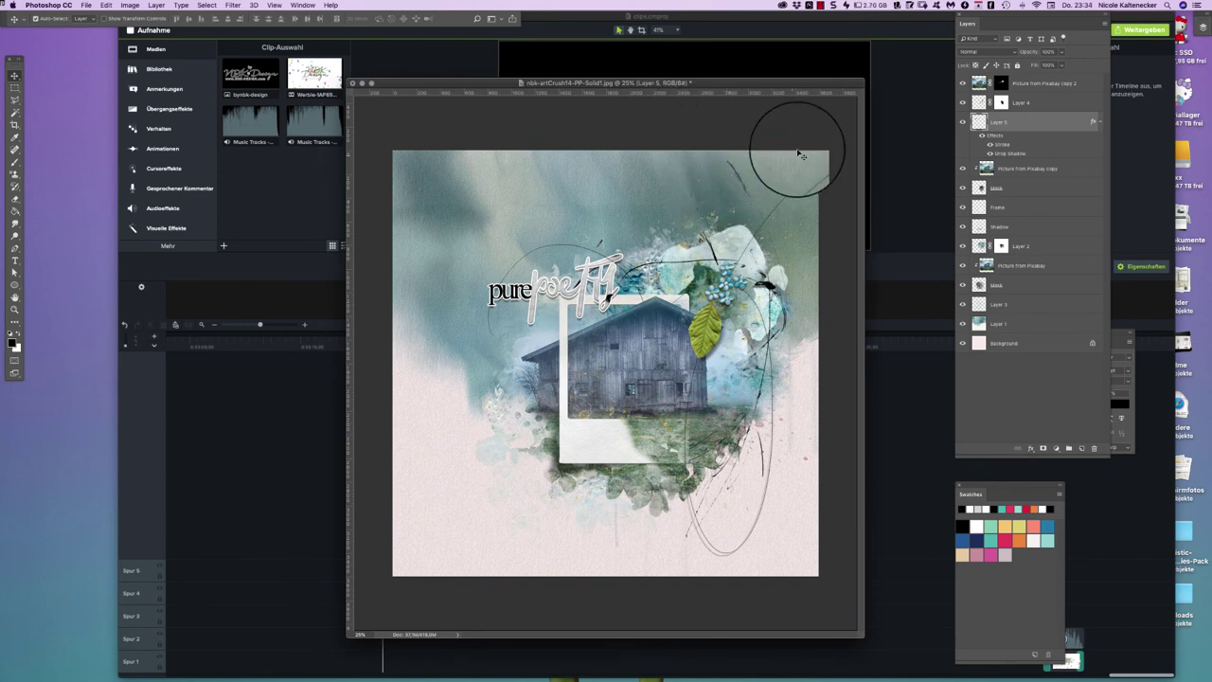
pyautogui.moveTo(801, 153); pyautogui.dragTo(1036, 328)
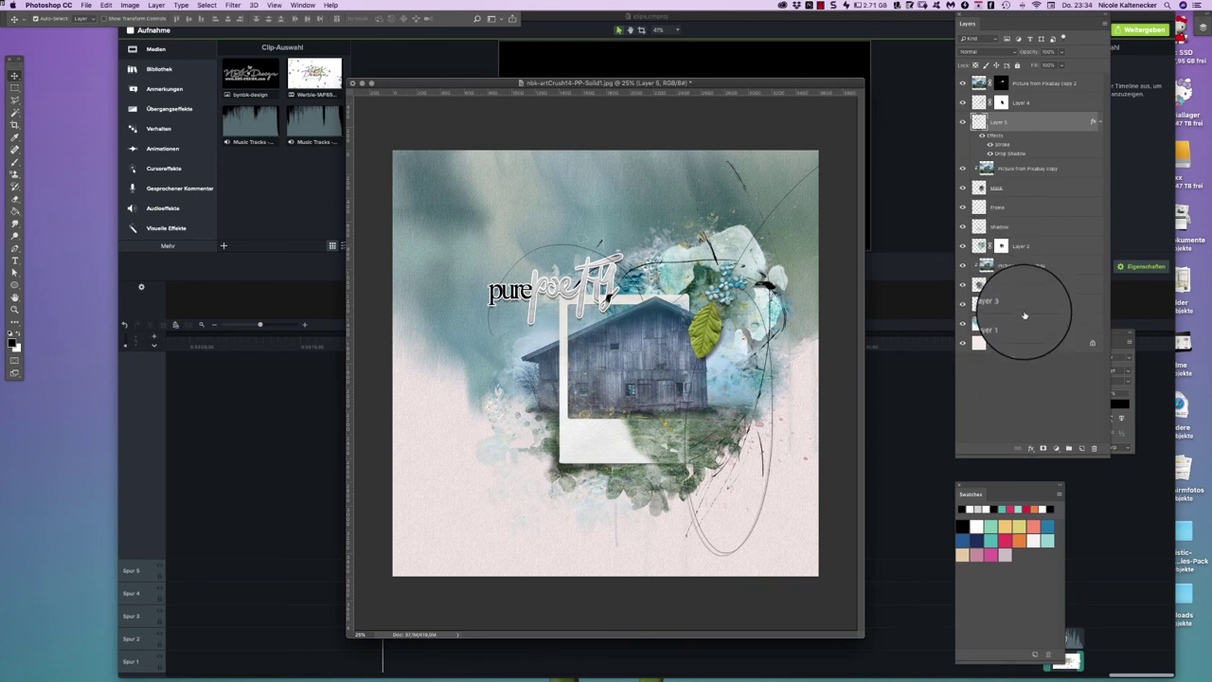
pyautogui.moveTo(1027, 322); pyautogui.dragTo(962, 336)
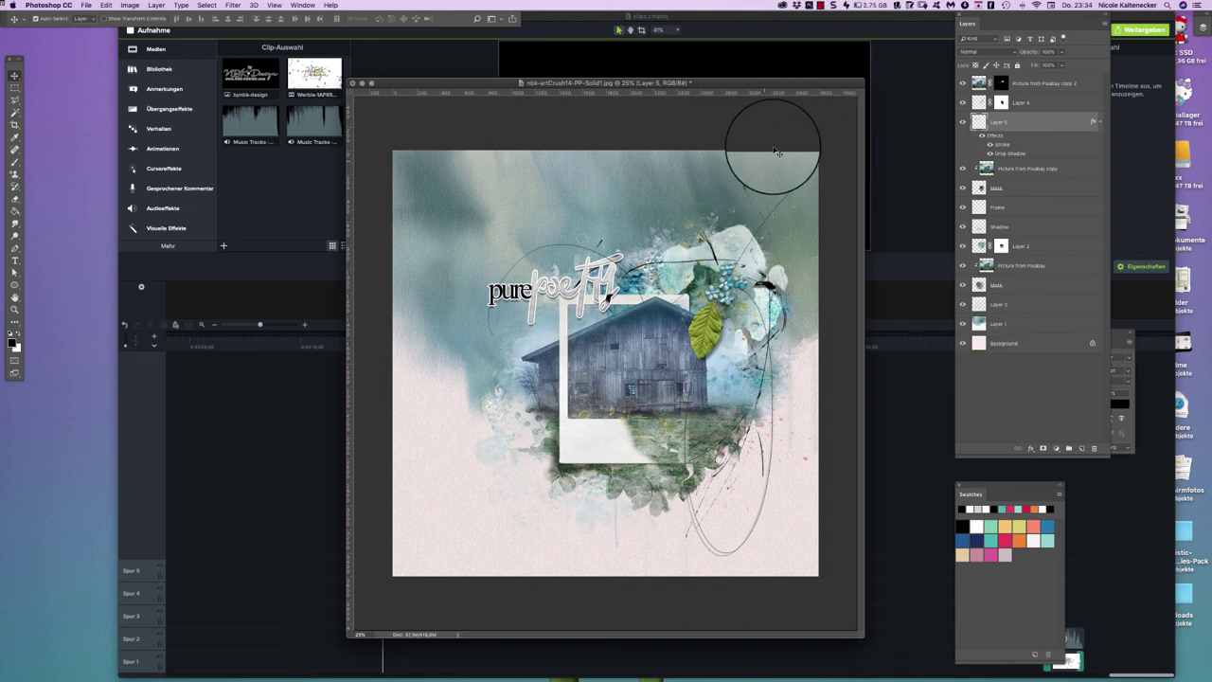
pyautogui.moveTo(799, 82)
pyautogui.mouseDown()
pyautogui.moveTo(807, 74)
pyautogui.moveTo(798, 95)
pyautogui.moveTo(812, 91)
pyautogui.mouseUp()
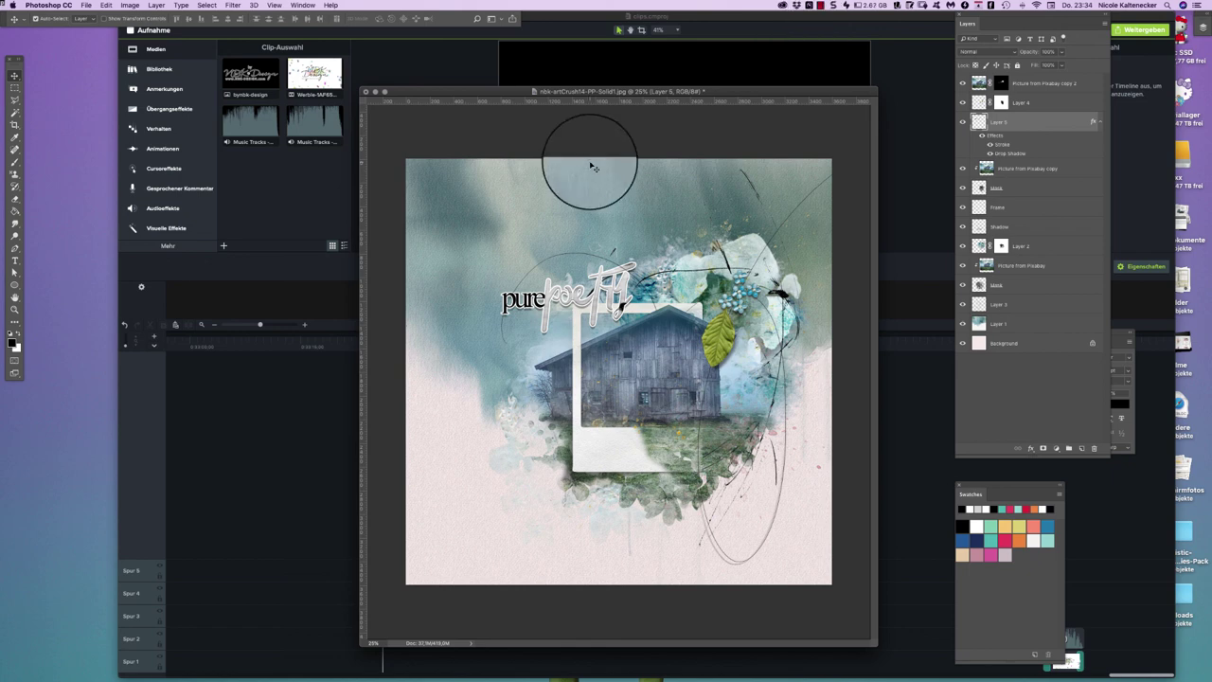
pyautogui.click(820, 6)
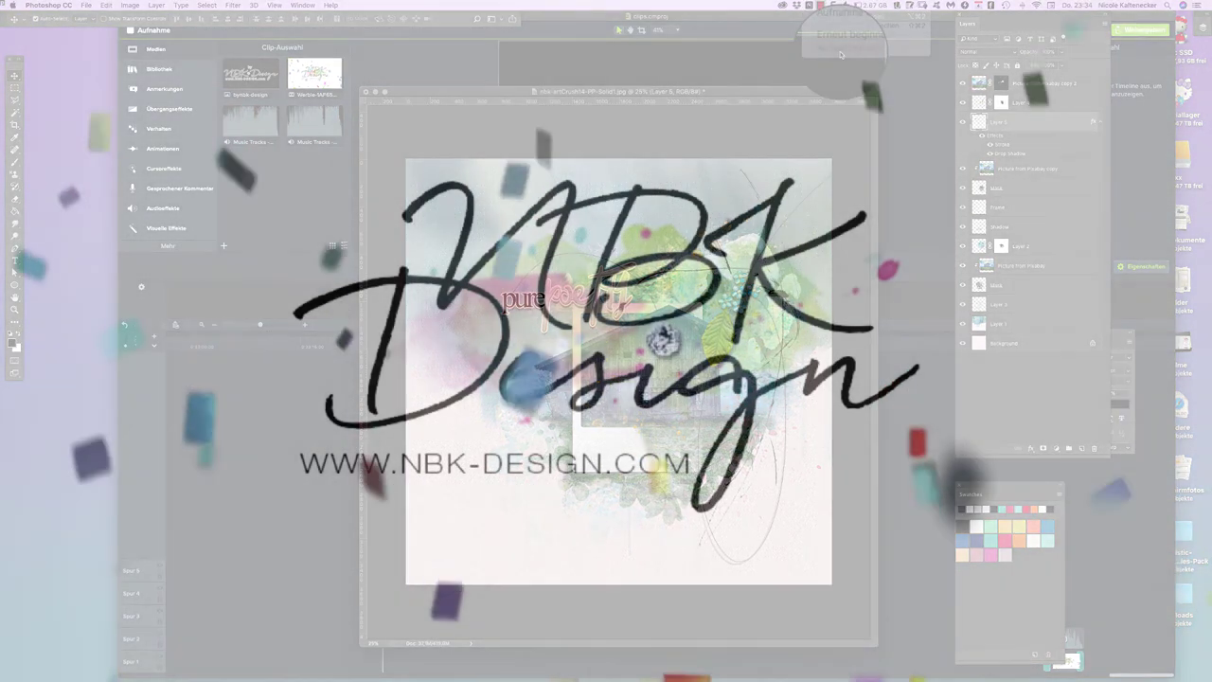